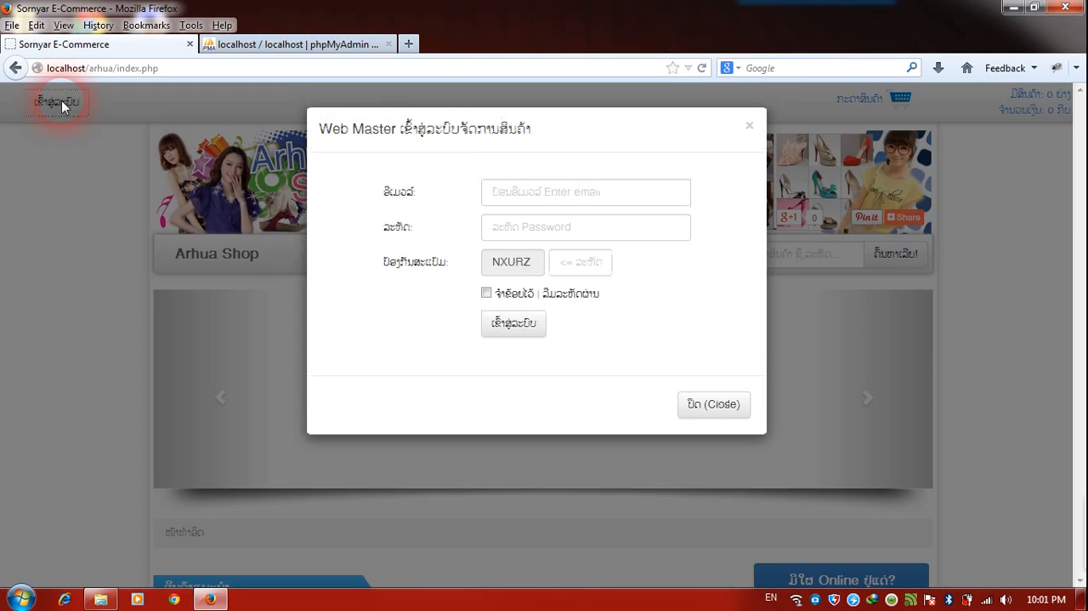
# Fill in the web master login form with the administrator's e-mail and the account password.
pyautogui.click(507, 199)
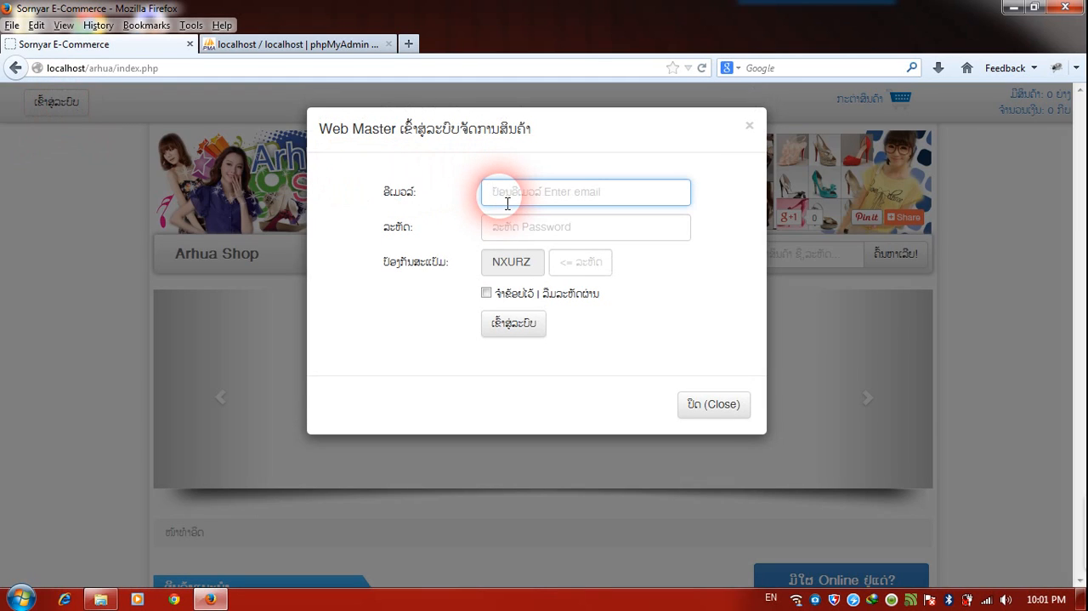
pyautogui.write('l')
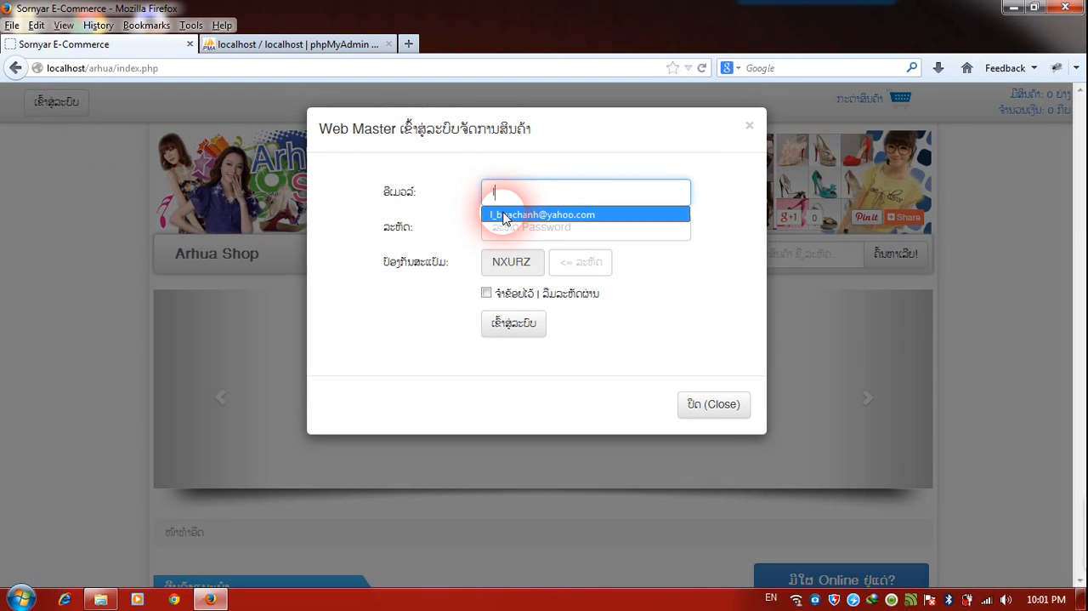
pyautogui.click(504, 215)
pyautogui.click(510, 227)
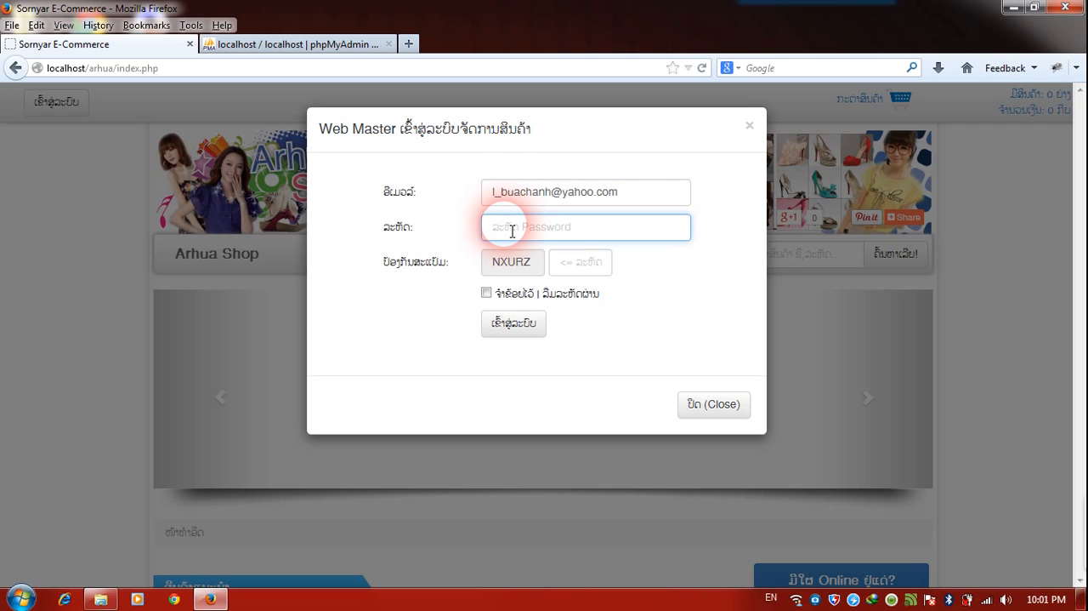
pyautogui.write('••••••••')
# Enter the displayed anti-spam verification code, submit the login, and dismiss the browser's offer to remember the password.
pyautogui.click(585, 264)
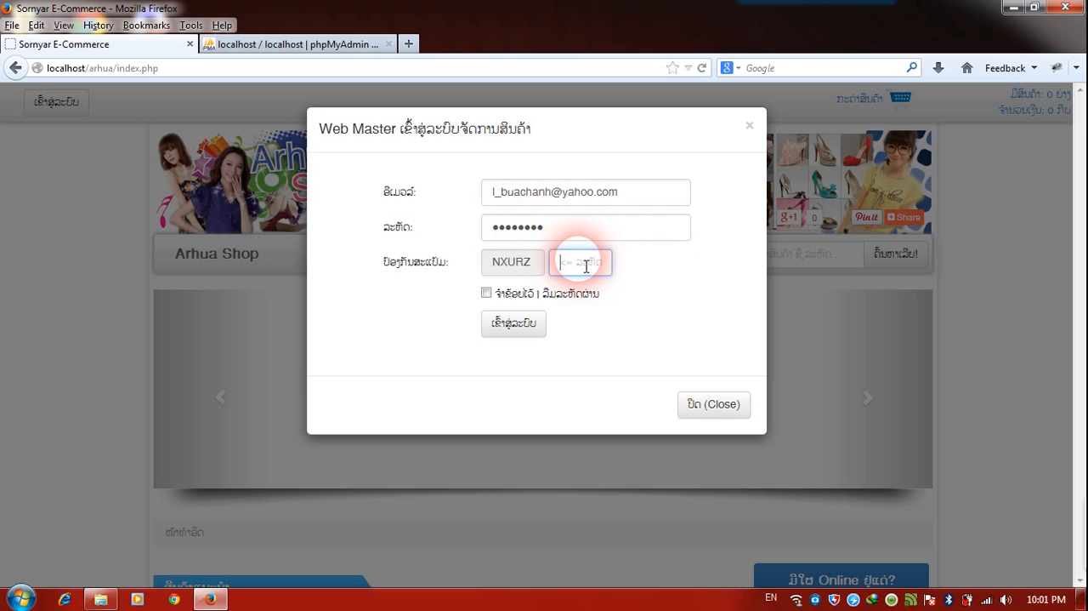
pyautogui.write('N')
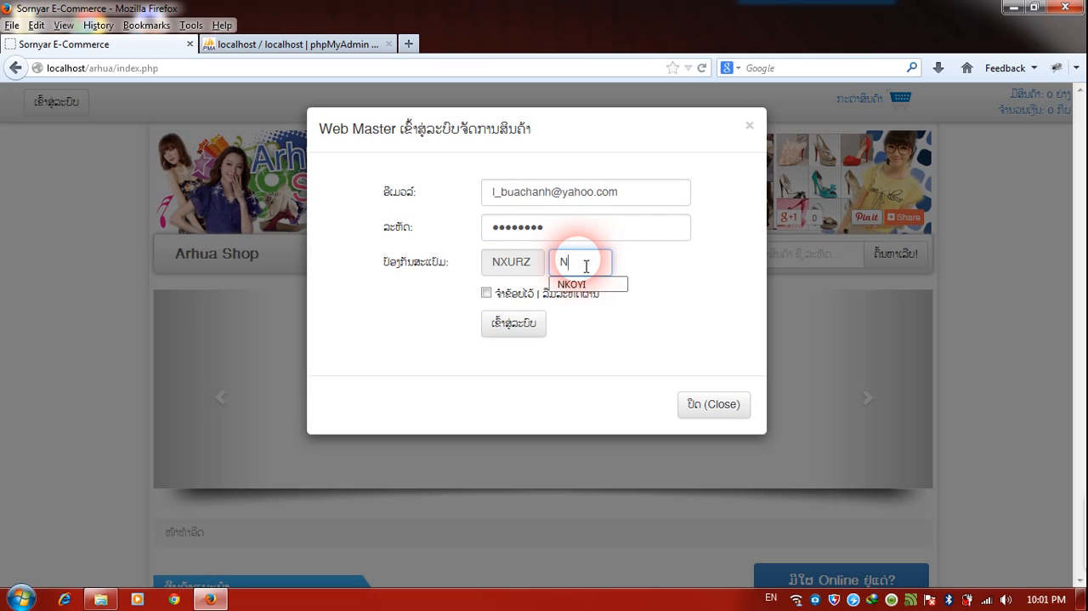
pyautogui.write('XURZ')
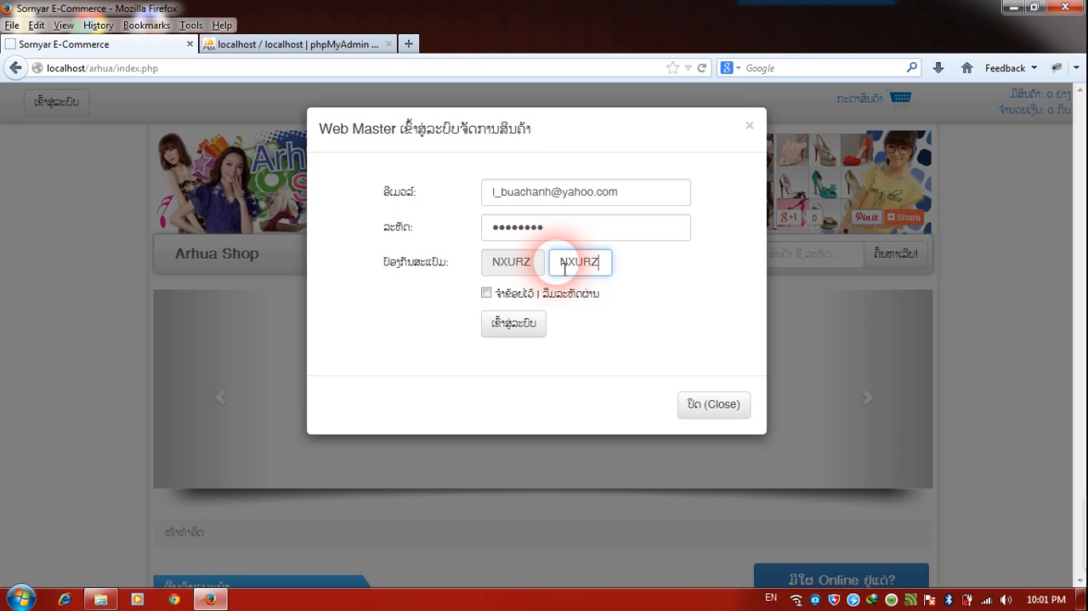
pyautogui.click(513, 327)
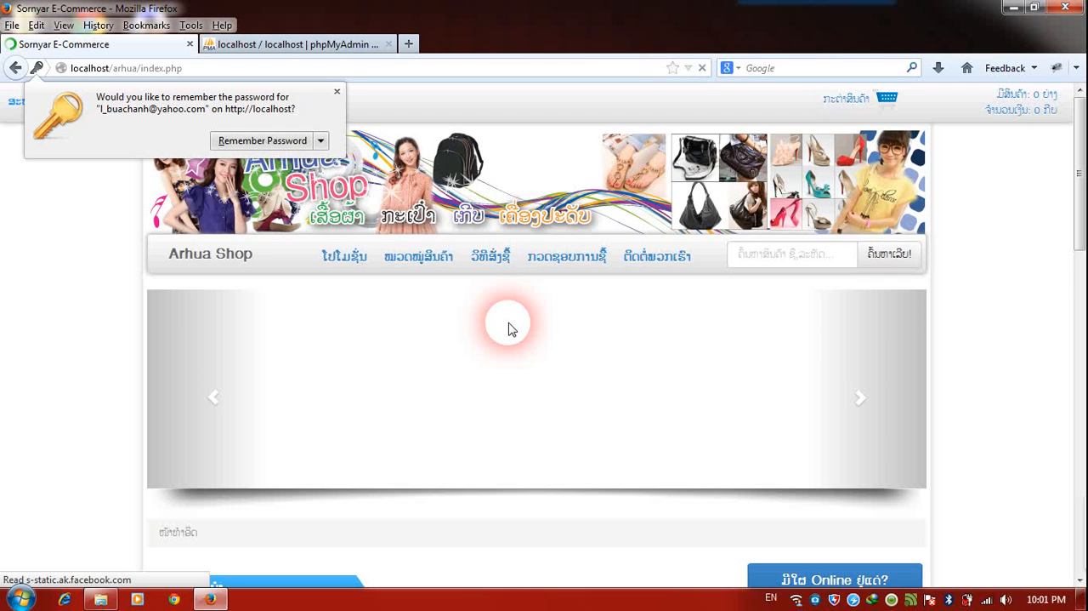
pyautogui.click(337, 91)
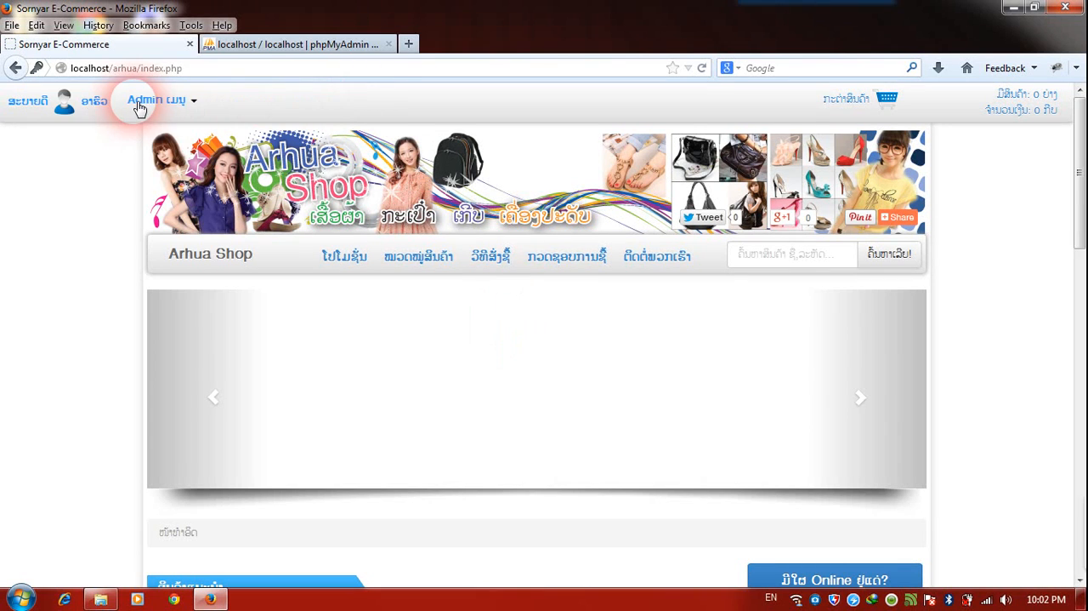
pyautogui.moveTo(204, 107); pyautogui.dragTo(2, 109)
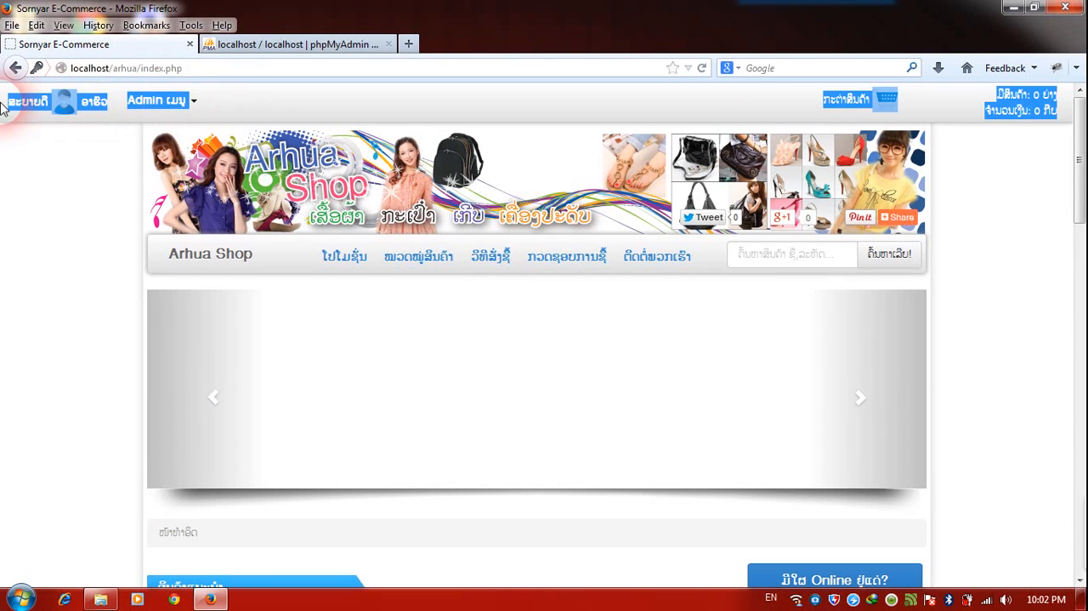
pyautogui.click(73, 163)
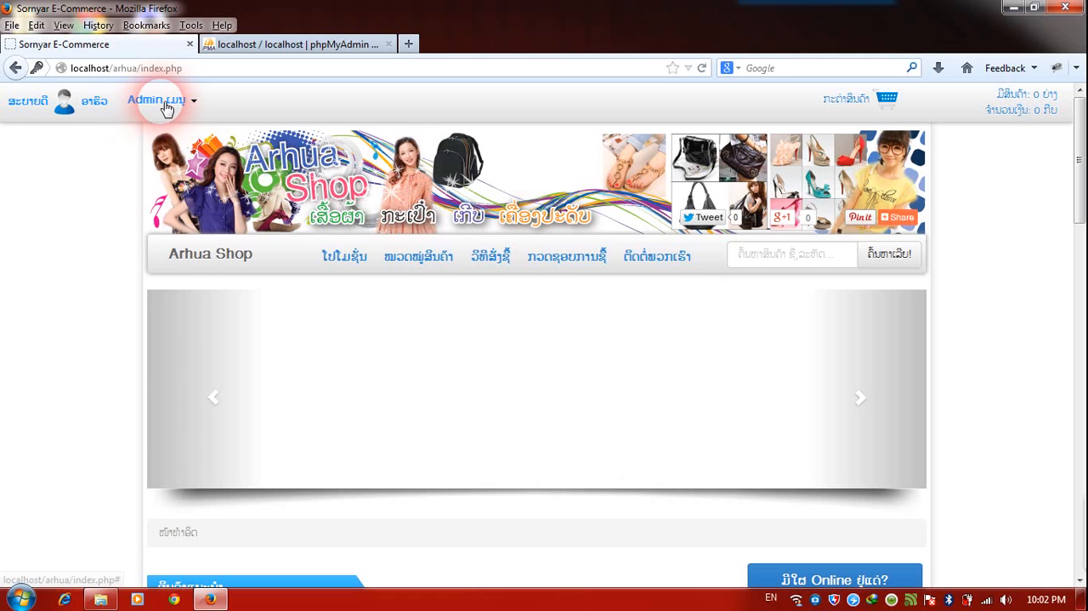
# In the admin profile, add the owner's first name in Lao before the existing site owner name and update the profile.
pyautogui.click(165, 104)
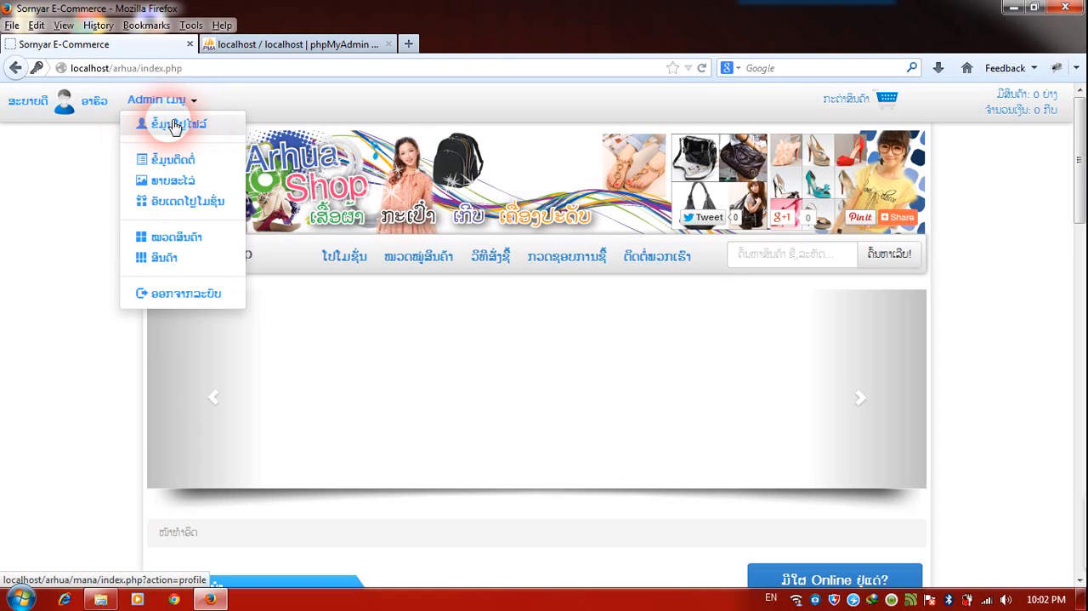
pyautogui.click(174, 126)
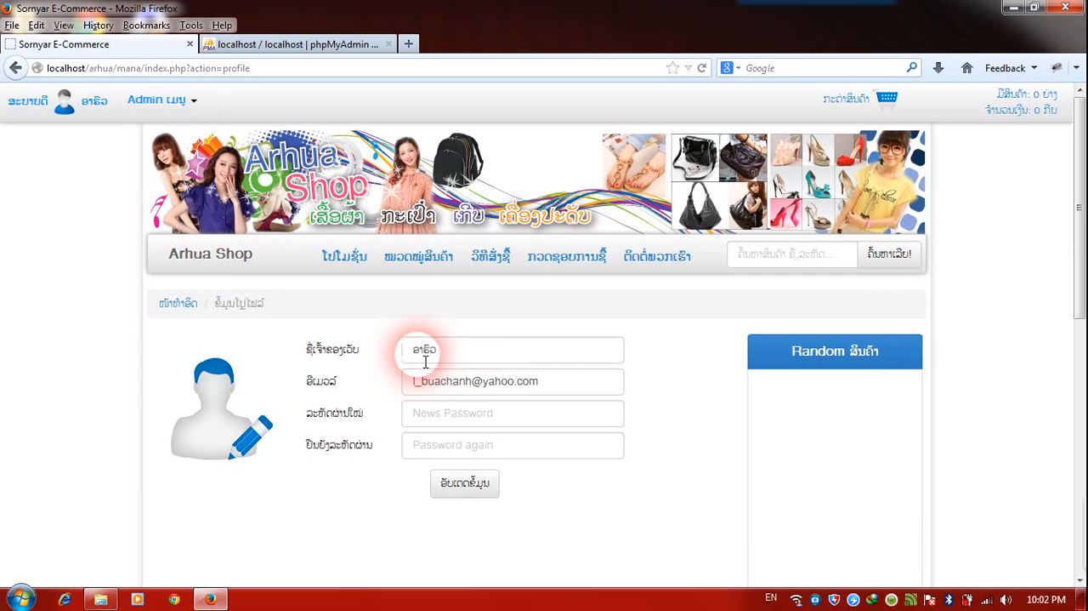
pyautogui.click(425, 361)
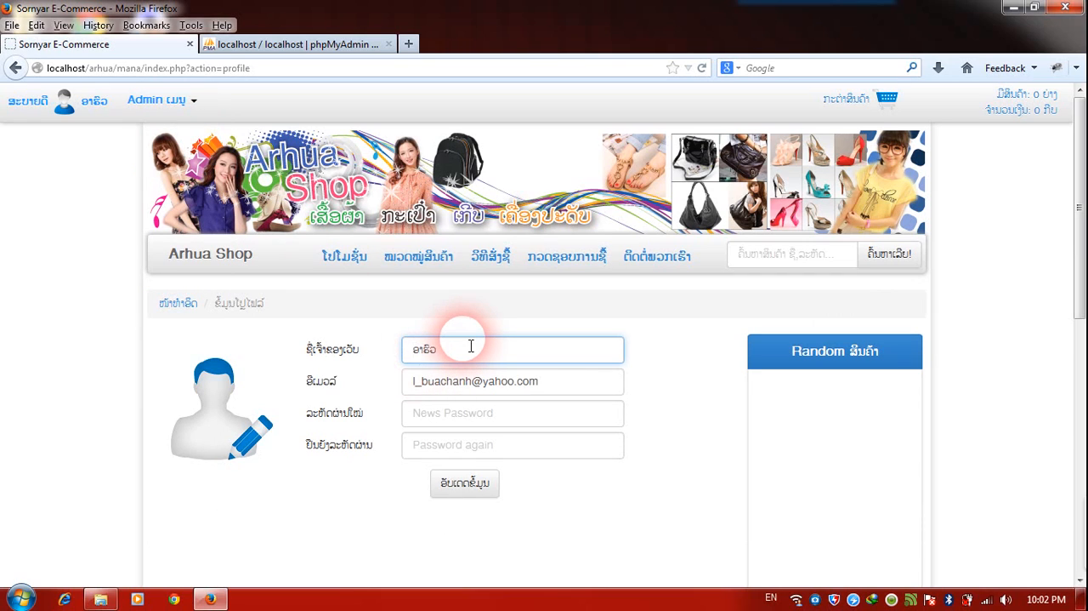
pyautogui.hotkey('alt', 'shift')
pyautogui.write('ປົວຈັນ')
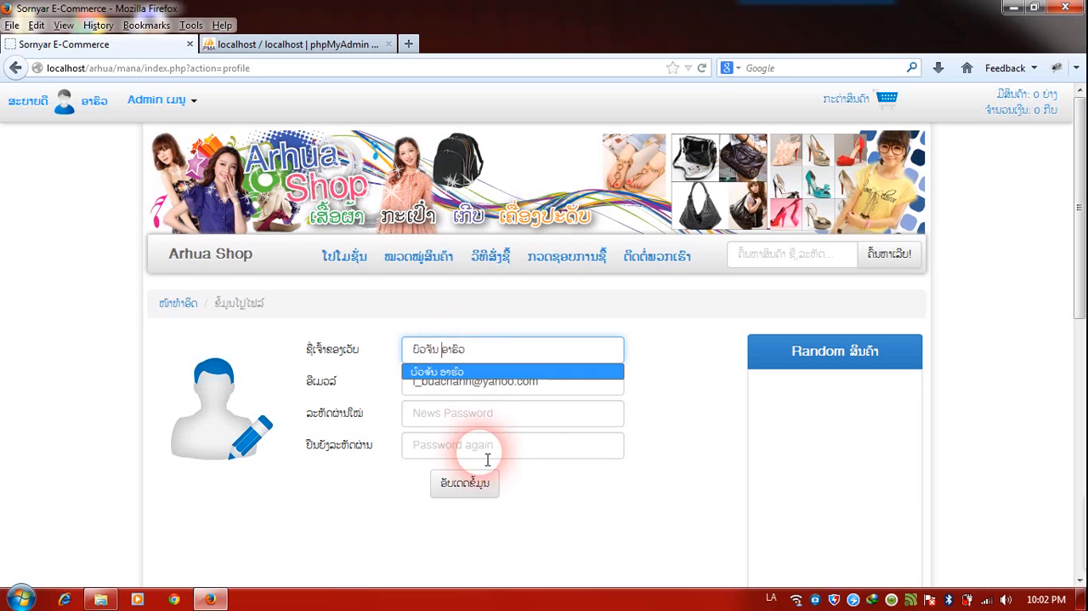
pyautogui.click(465, 488)
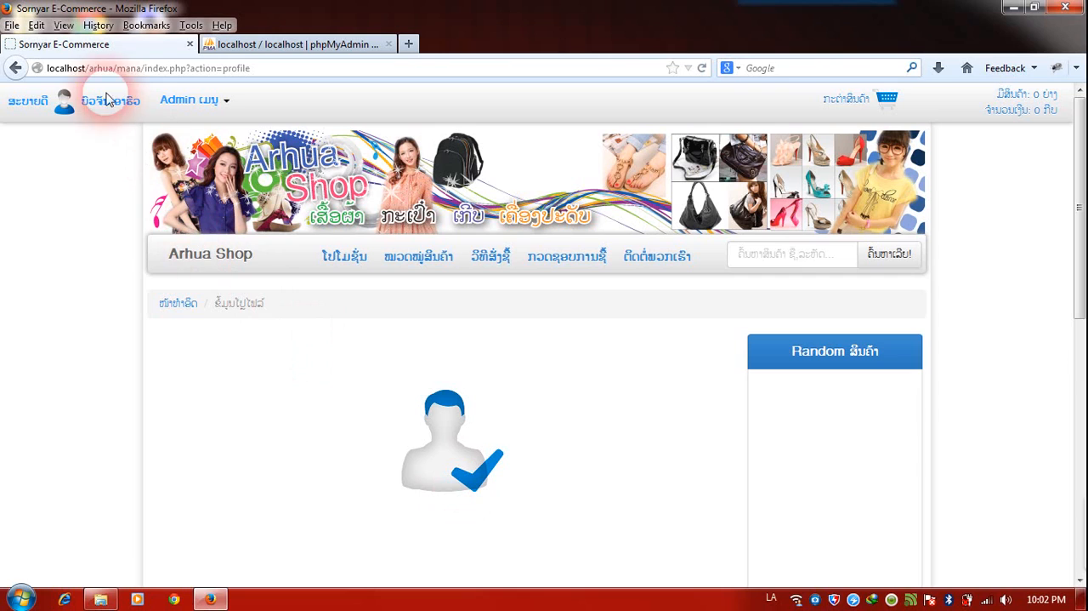
pyautogui.moveTo(85, 103); pyautogui.dragTo(146, 110)
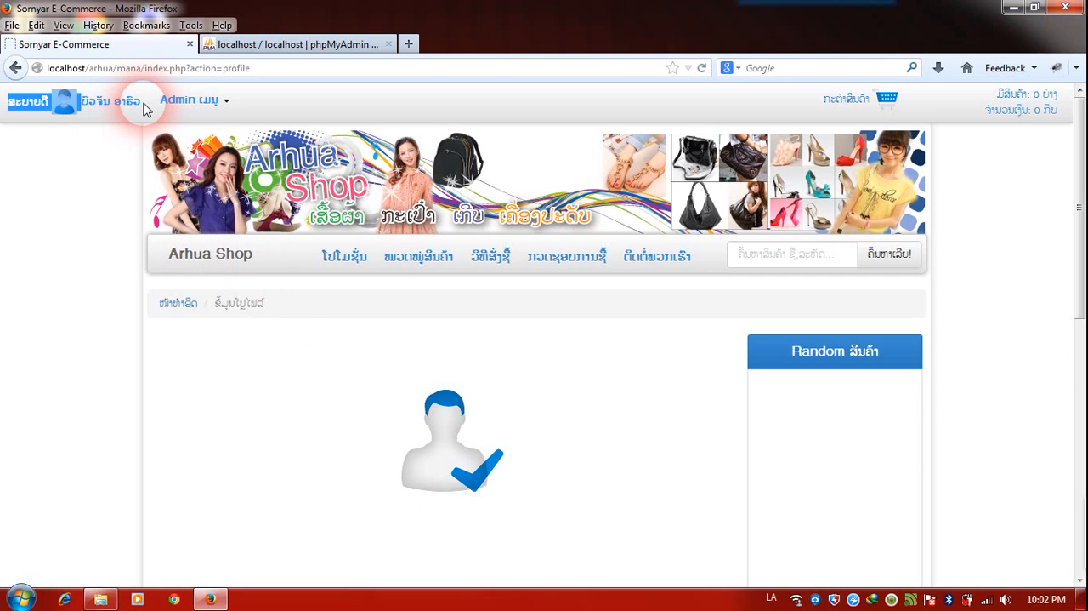
pyautogui.click(146, 110)
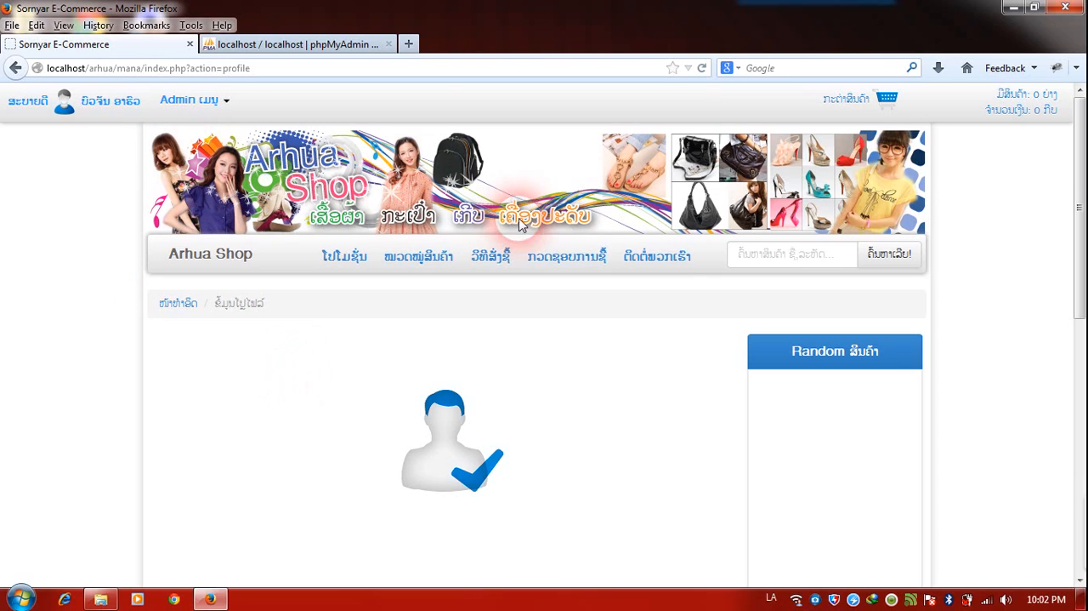
# View the current content of the shop's public contact page (ຕິດຕໍ່ພວກເຮົາ).
pyautogui.click(661, 263)
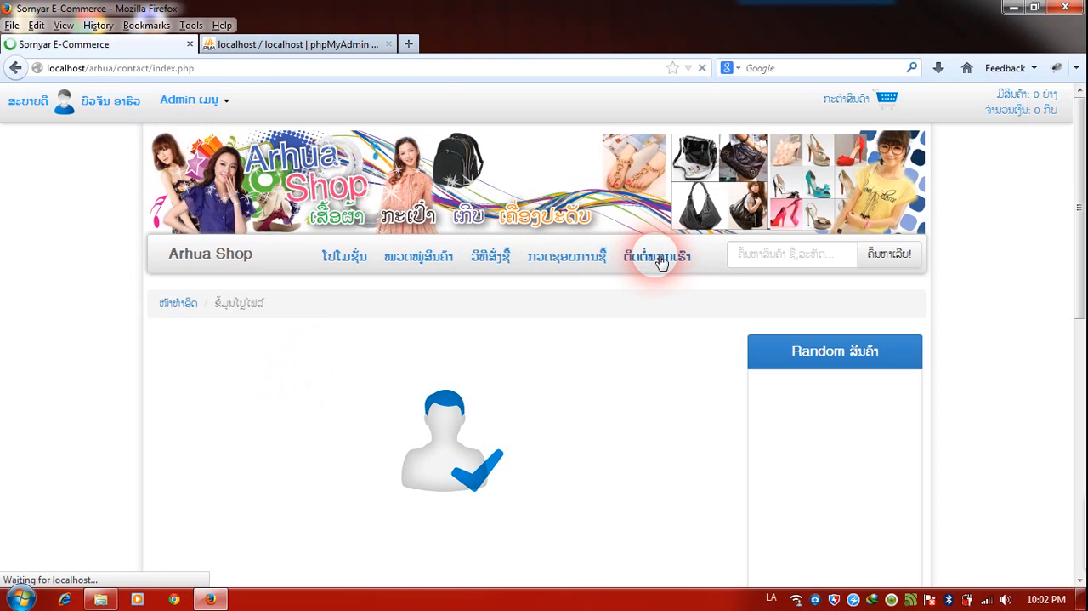
pyautogui.scroll(-5, 654, 250)
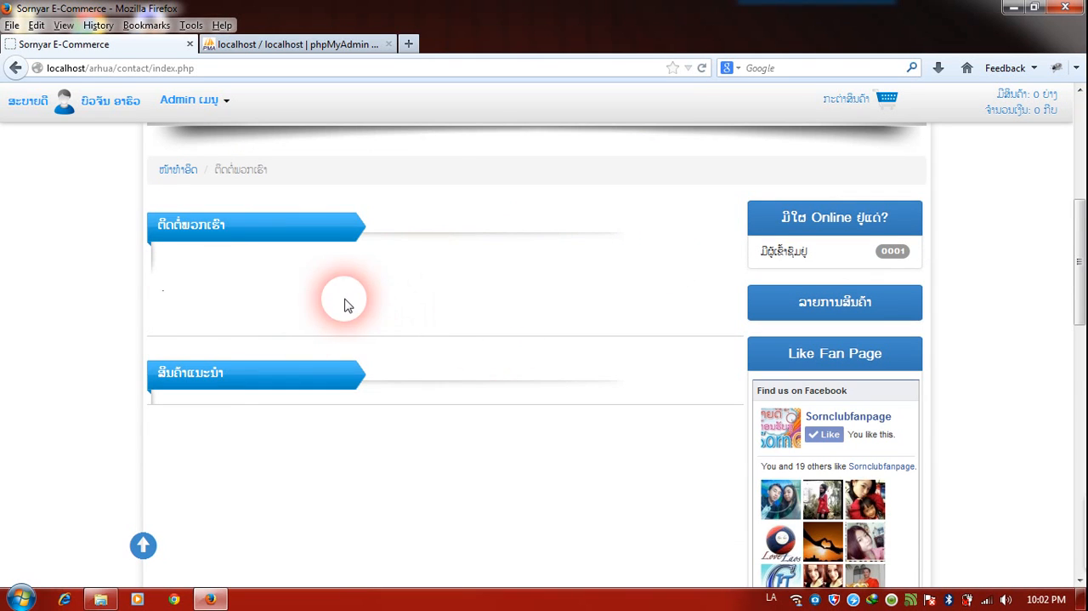
pyautogui.scroll(3, 171, 285)
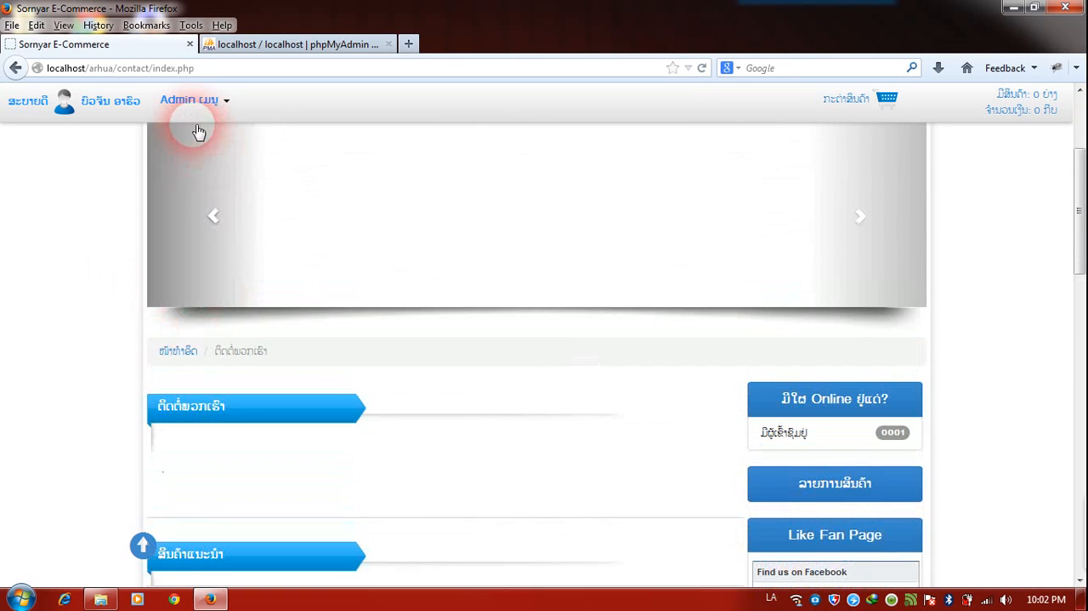
# In the admin contact information editor, write "ທ່ານ ສາມາດຕິດຕໍ່ ທີມງານຂອງພວກເຮົາໄດ້ທີ່", followed by the address and phone number on separate lines.
pyautogui.click(194, 102)
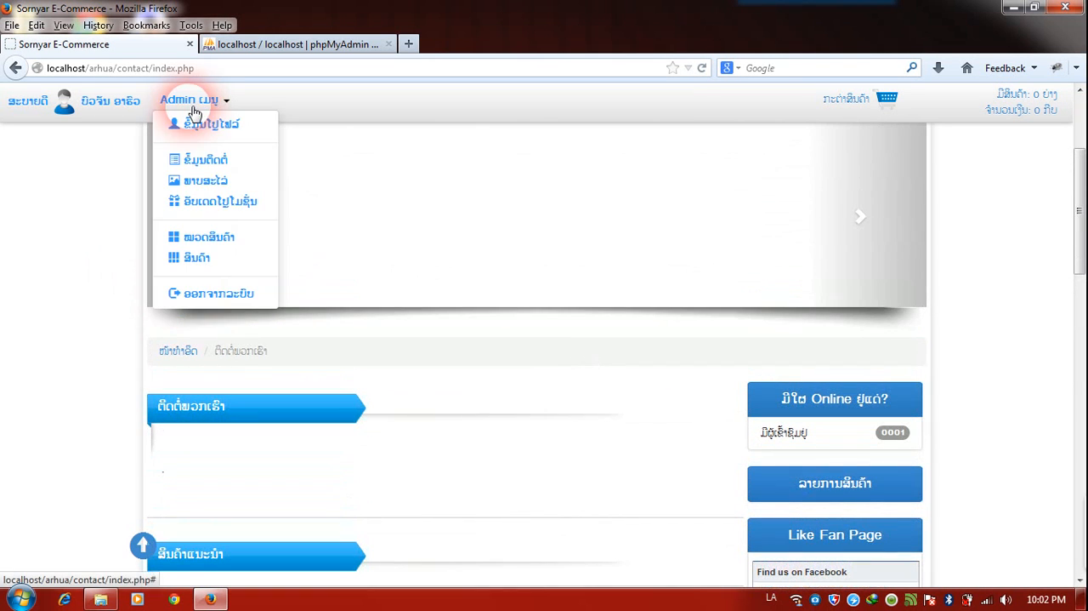
pyautogui.click(206, 160)
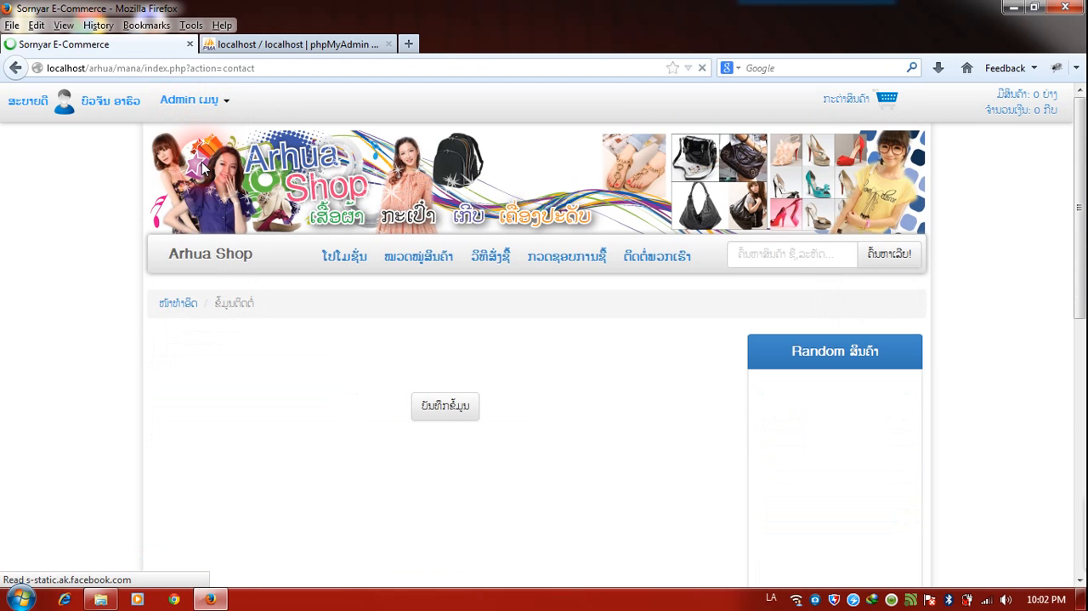
pyautogui.scroll(-3, 544, 361)
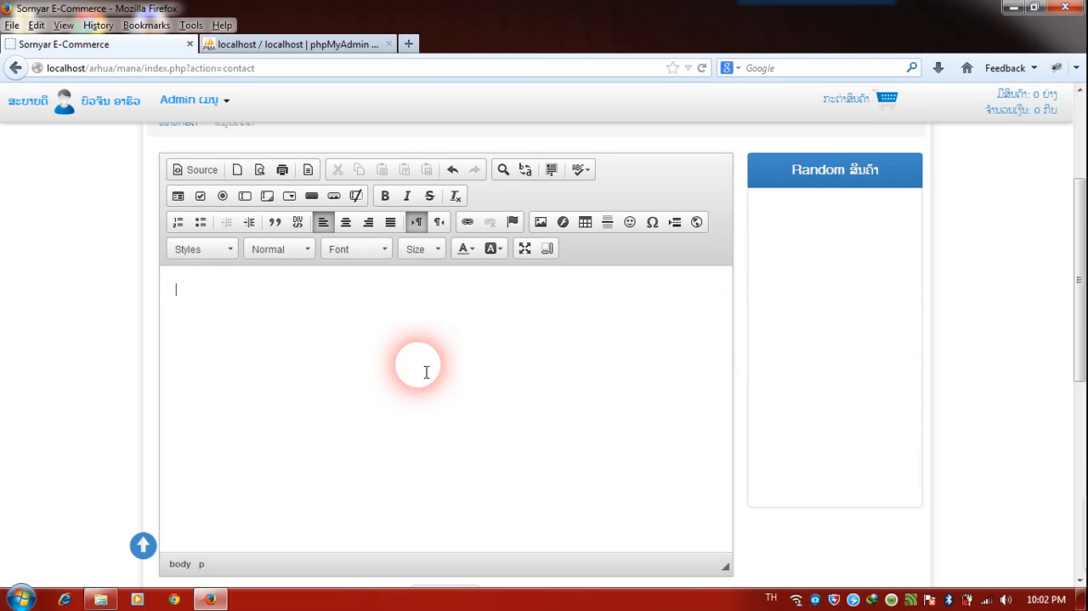
pyautogui.hotkey('alt', 'shift')
pyautogui.write('່ານ')
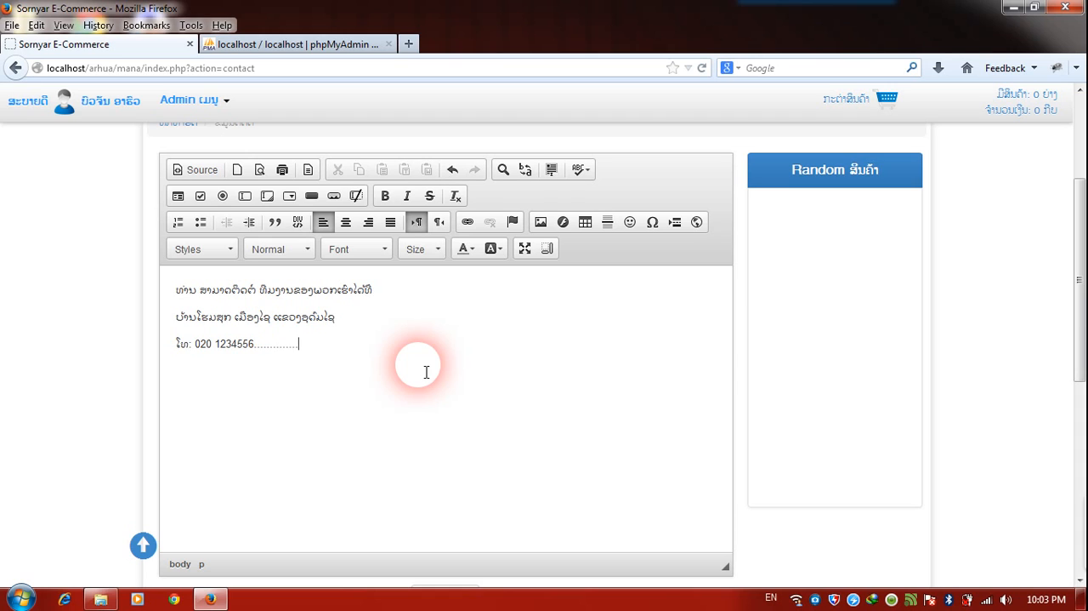
# Insert the grinning straw-hat smiley below the phone number line and save the contact information.
pyautogui.click(630, 222)
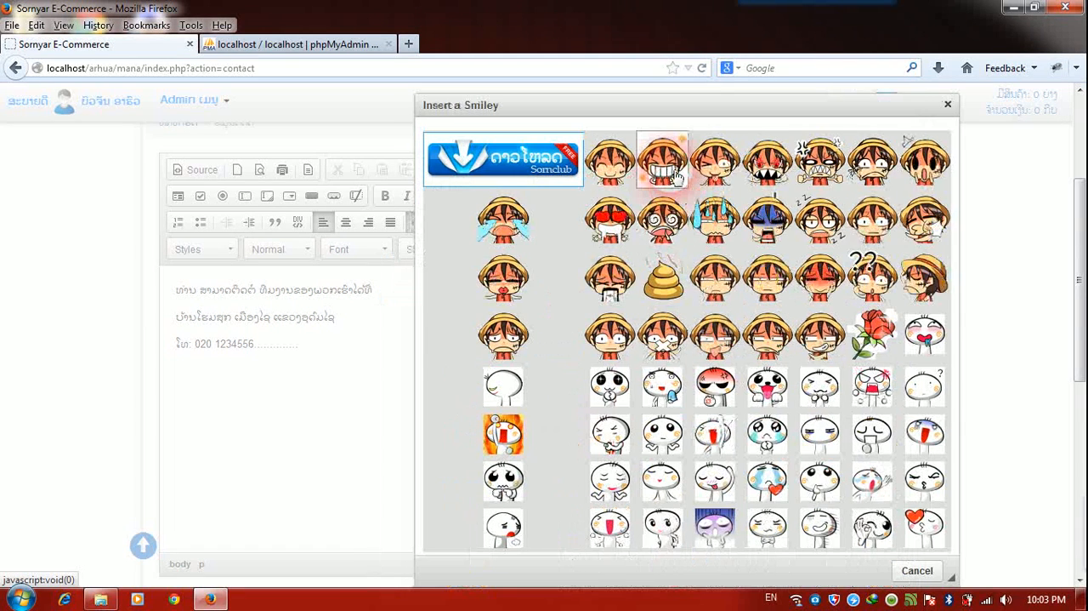
pyautogui.click(667, 171)
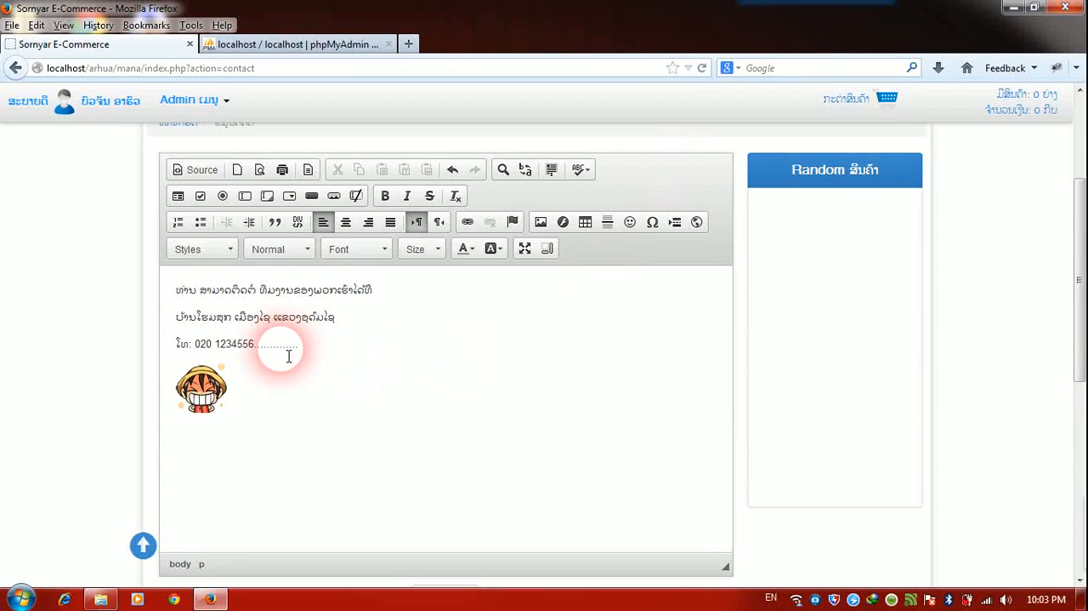
pyautogui.scroll(-2, 304, 385)
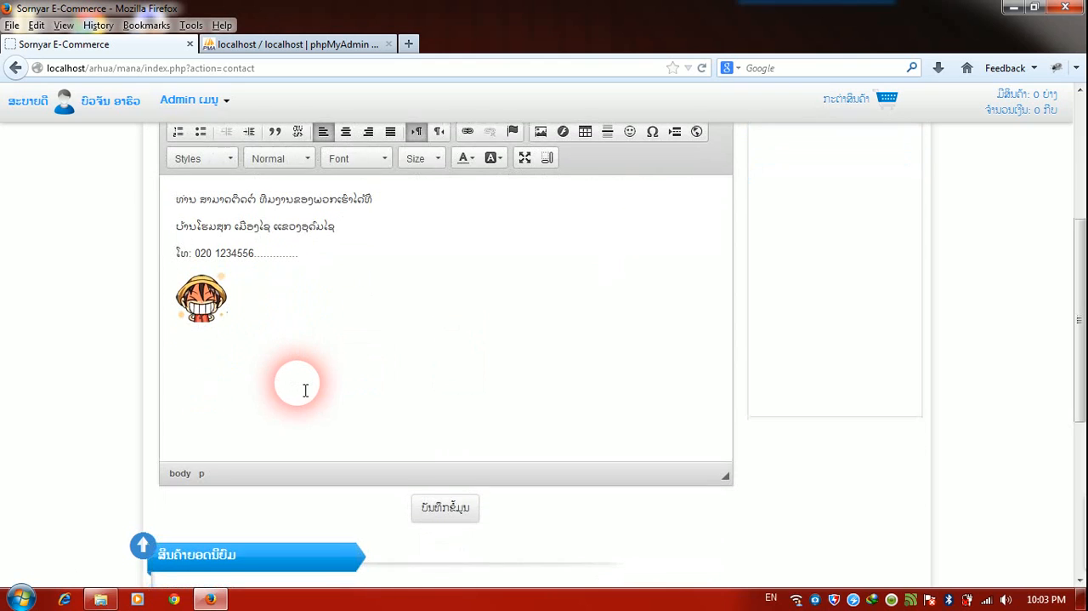
pyautogui.click(448, 511)
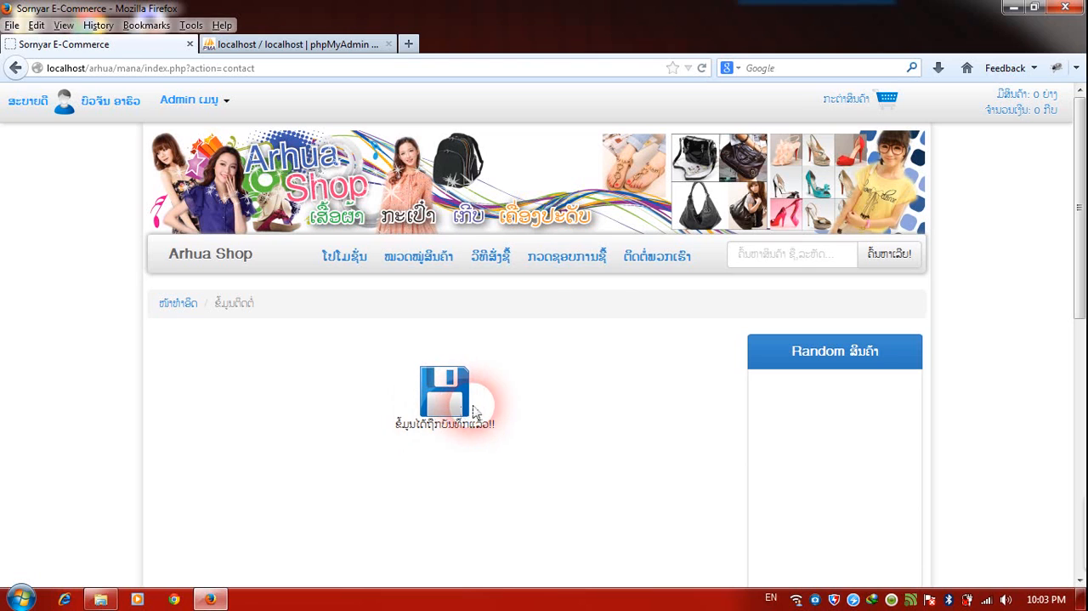
# Check the saved text and smiley on the shop's public contact page (ຕິດຕໍ່ພວກເຮົາ).
pyautogui.click(647, 260)
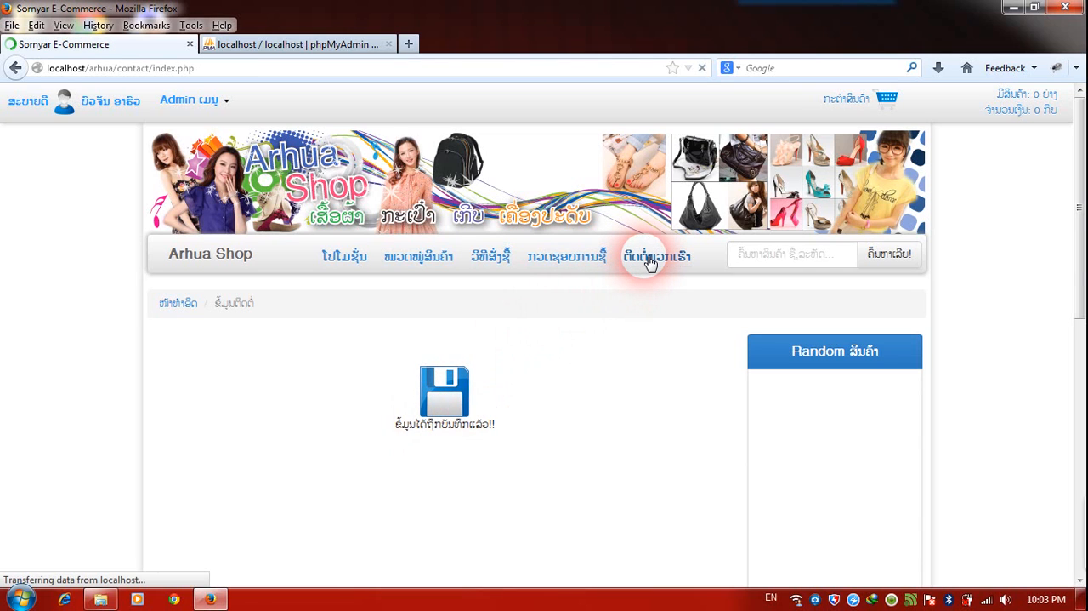
pyautogui.scroll(-5, 644, 255)
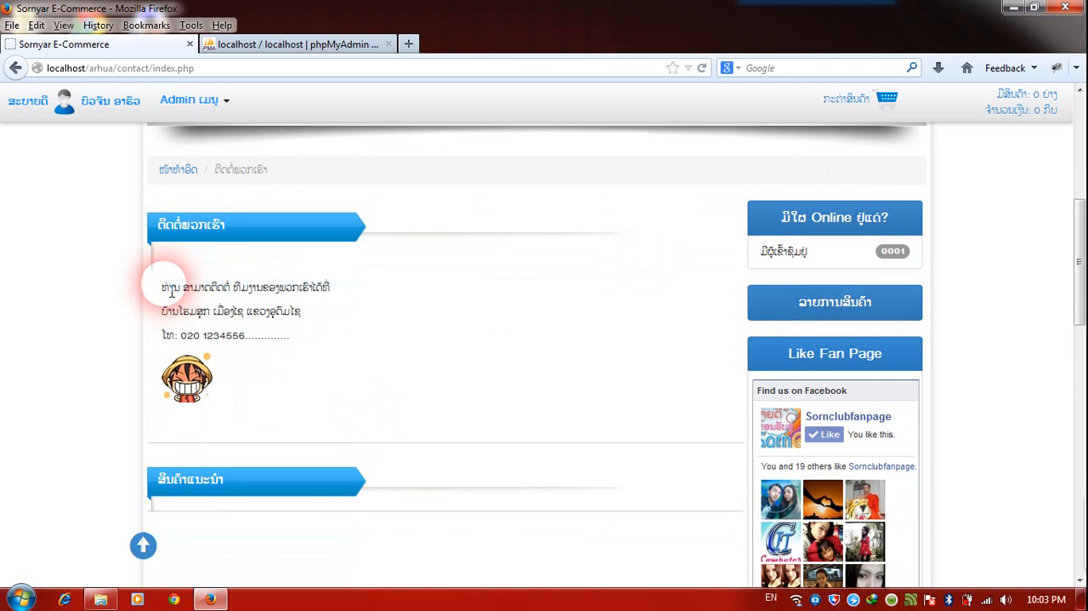
pyautogui.moveTo(158, 285); pyautogui.dragTo(336, 402)
pyautogui.click(334, 401)
pyautogui.scroll(5, 335, 401)
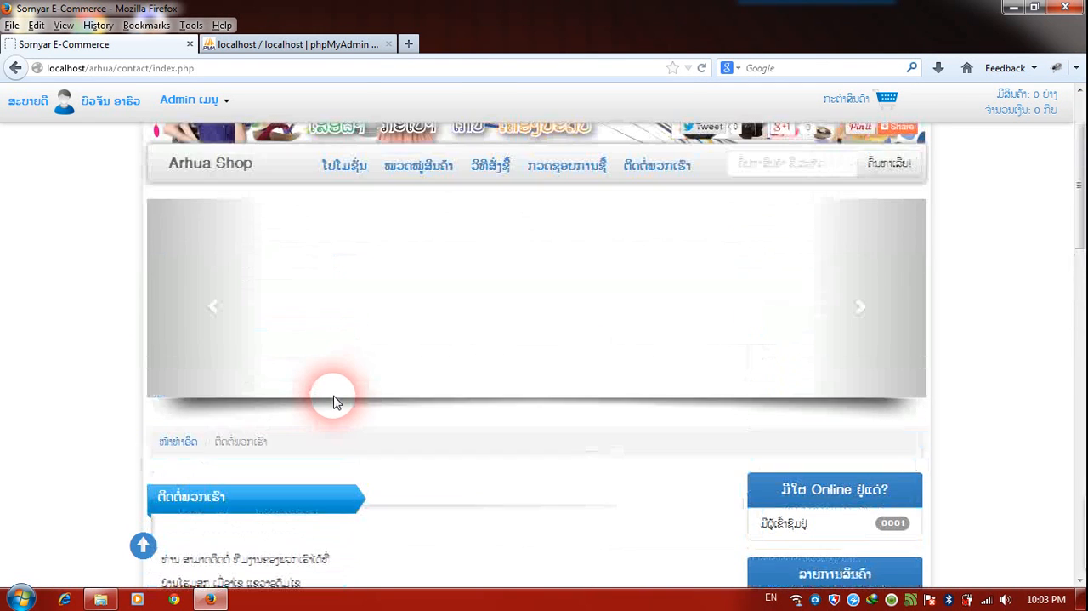
# Open the admin management page for the slideshow images (ພາບສະໄລ່).
pyautogui.click(182, 102)
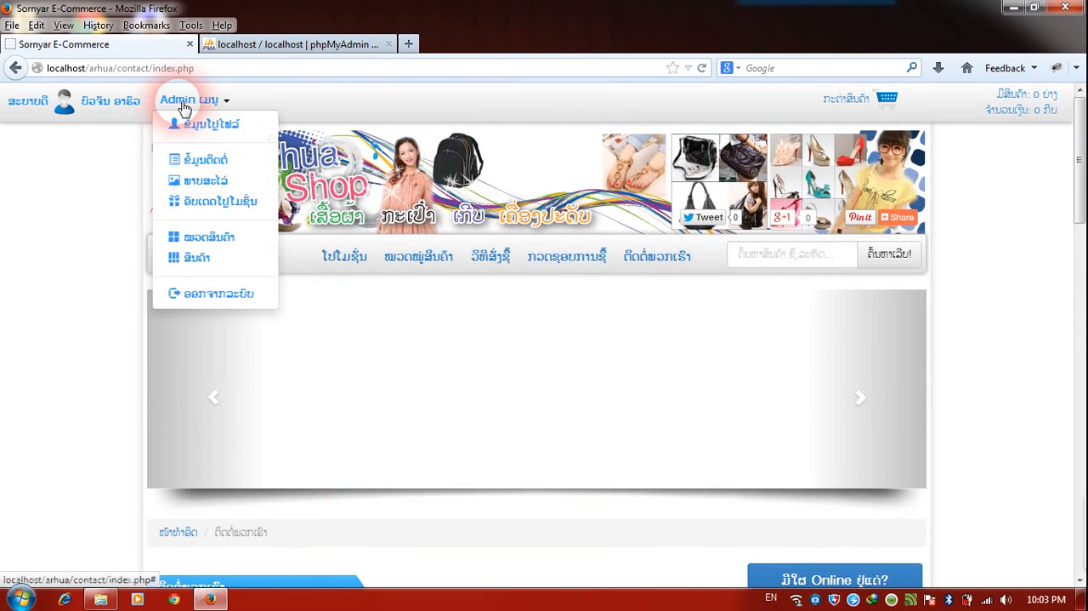
pyautogui.click(99, 195)
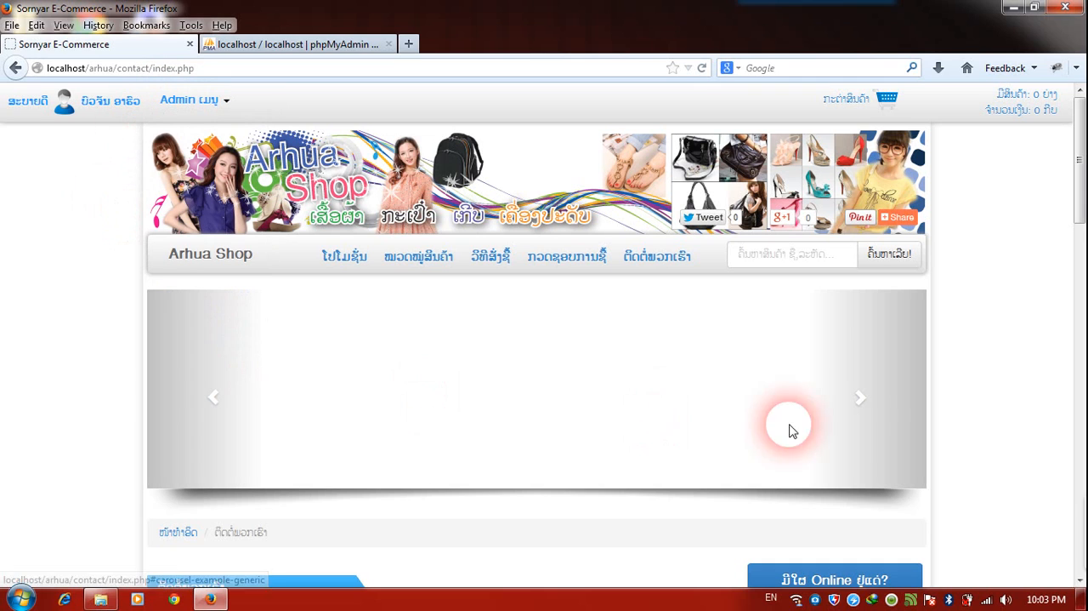
pyautogui.click(179, 101)
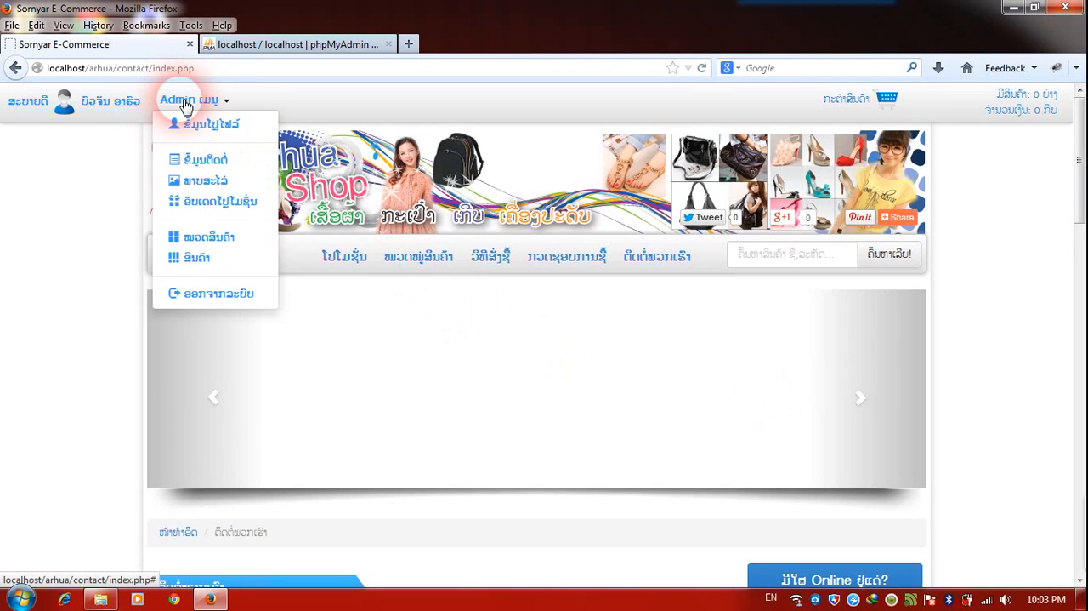
pyautogui.click(200, 181)
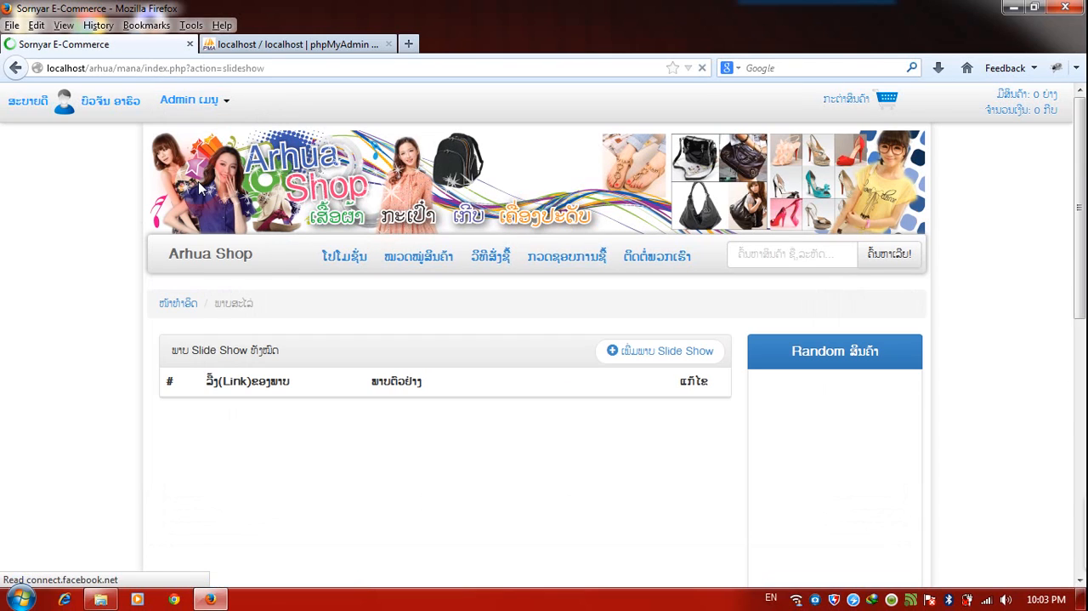
# Open the form for adding a new slideshow image and read its image size requirement.
pyautogui.click(666, 355)
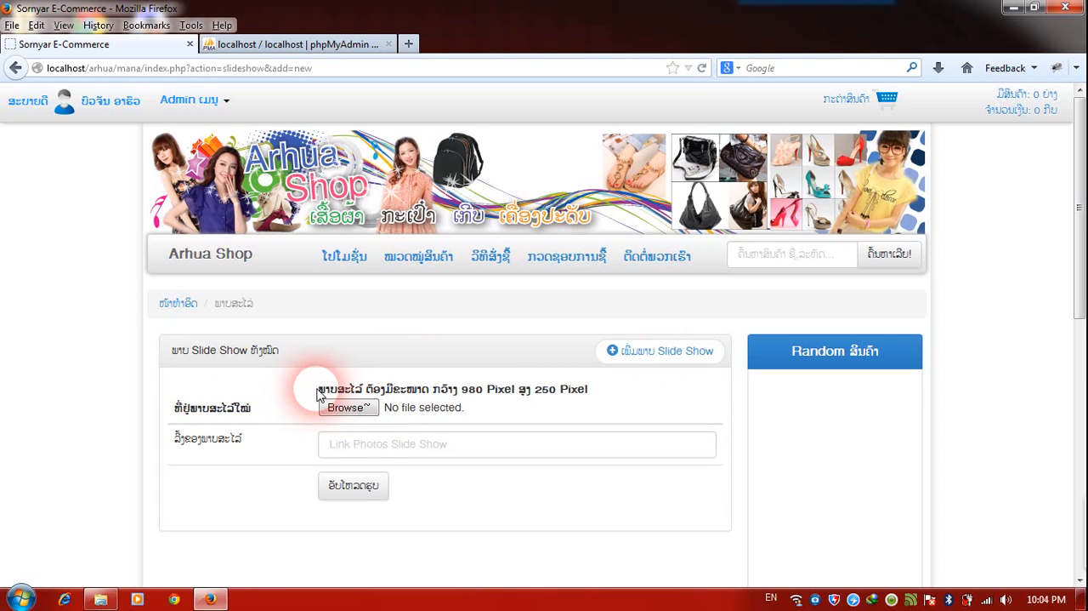
pyautogui.moveTo(316, 388); pyautogui.dragTo(591, 392)
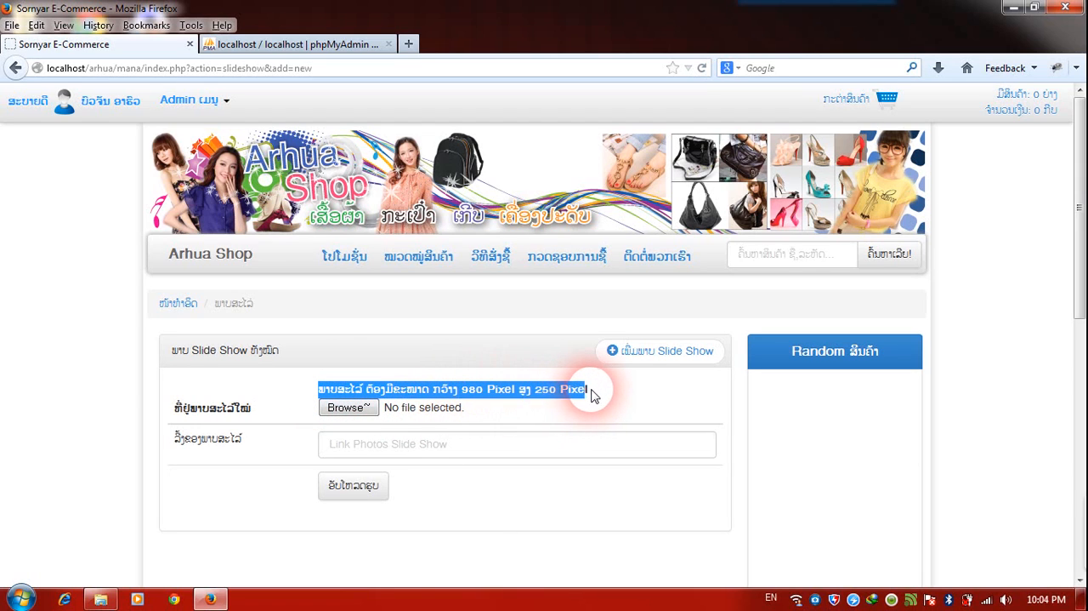
pyautogui.click(589, 391)
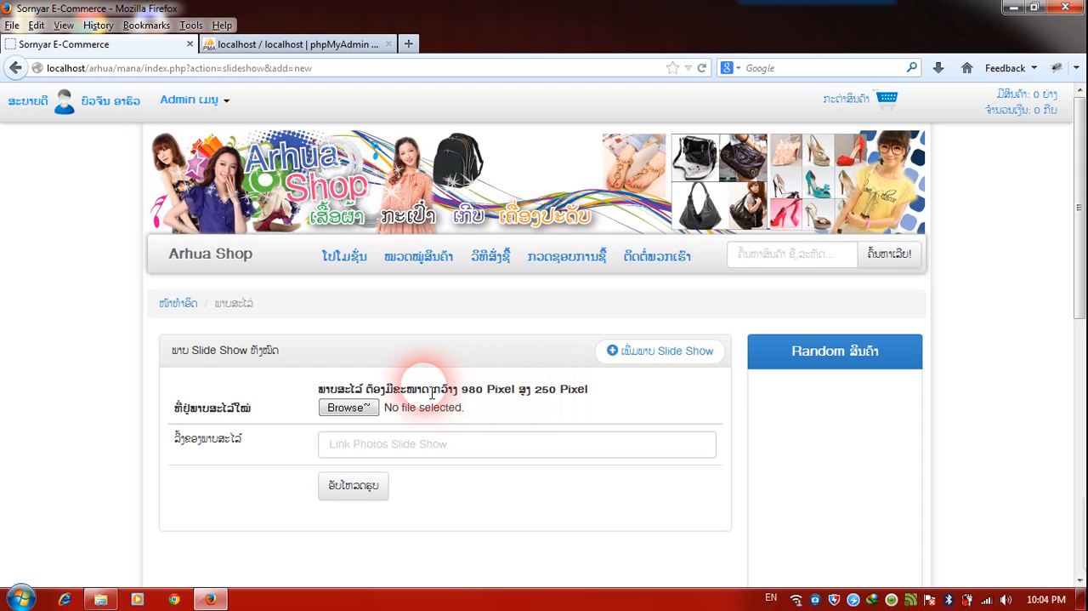
# Choose 14.jpg from C:\AppServ\www\arhua\img as the new slideshow image.
pyautogui.click(352, 412)
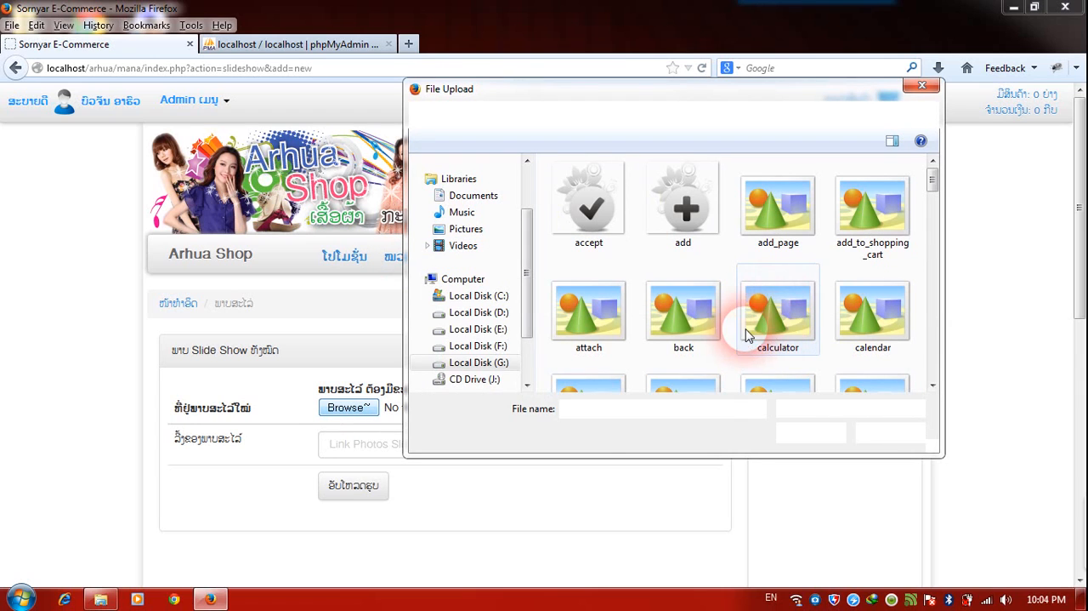
pyautogui.click(481, 295)
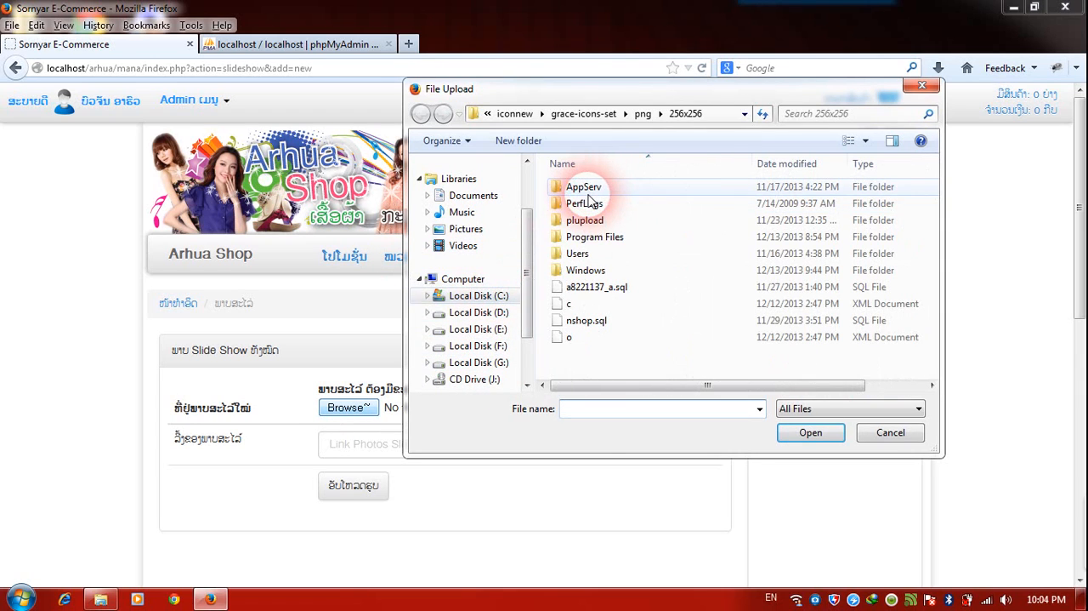
pyautogui.doubleClick(585, 187)
pyautogui.click(586, 239)
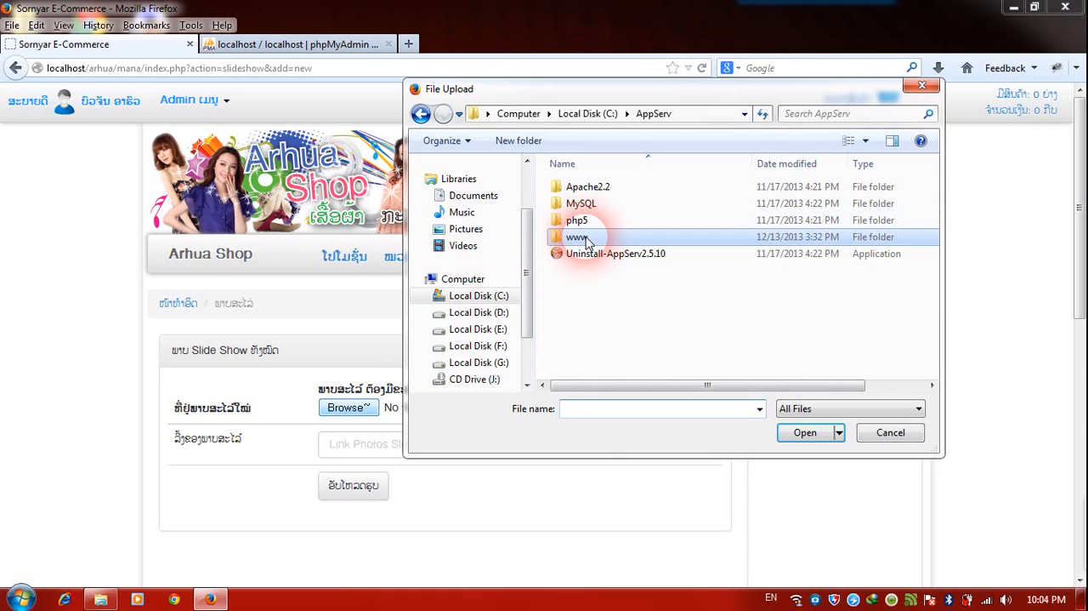
pyautogui.doubleClick(583, 241)
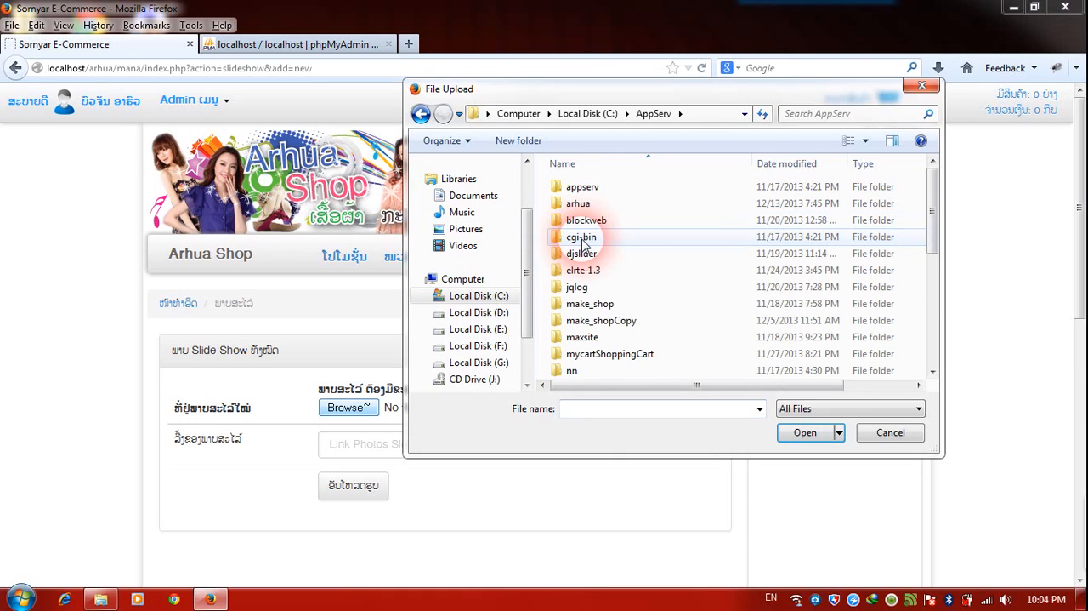
pyautogui.doubleClick(589, 207)
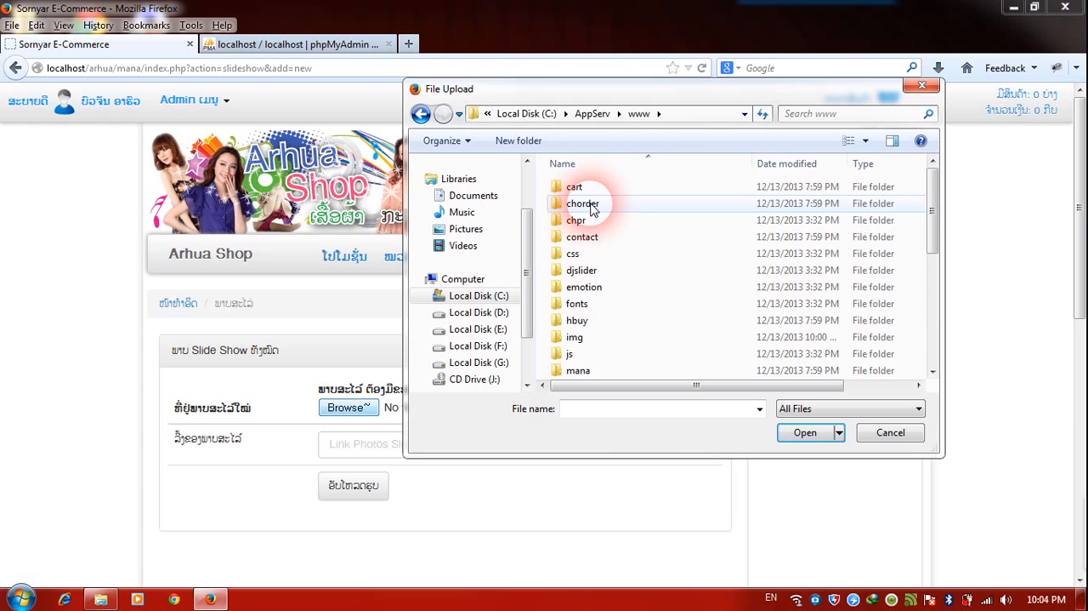
pyautogui.doubleClick(575, 338)
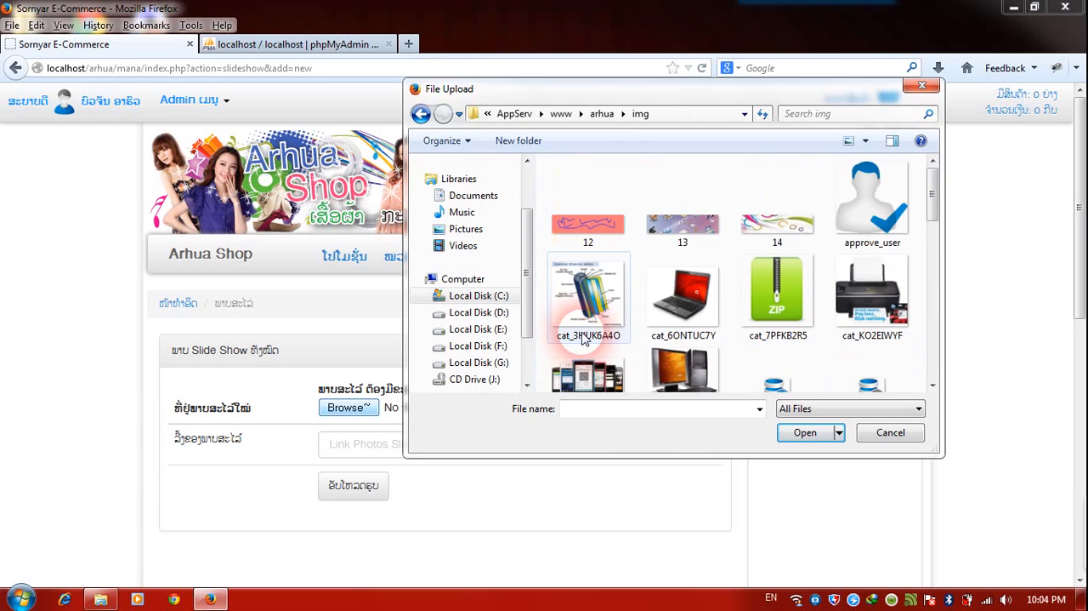
pyautogui.click(773, 238)
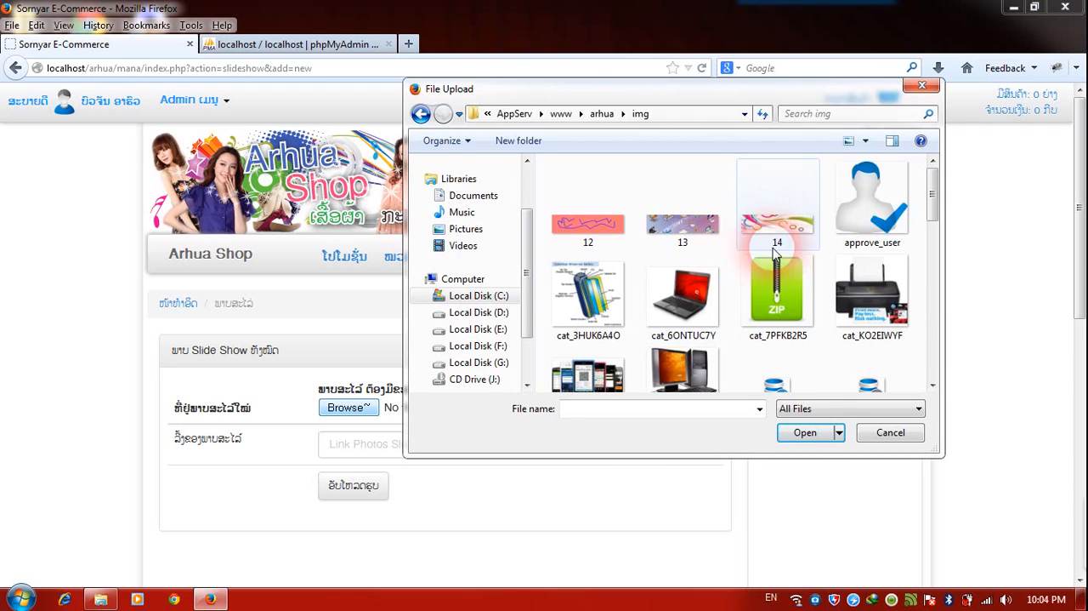
pyautogui.click(803, 434)
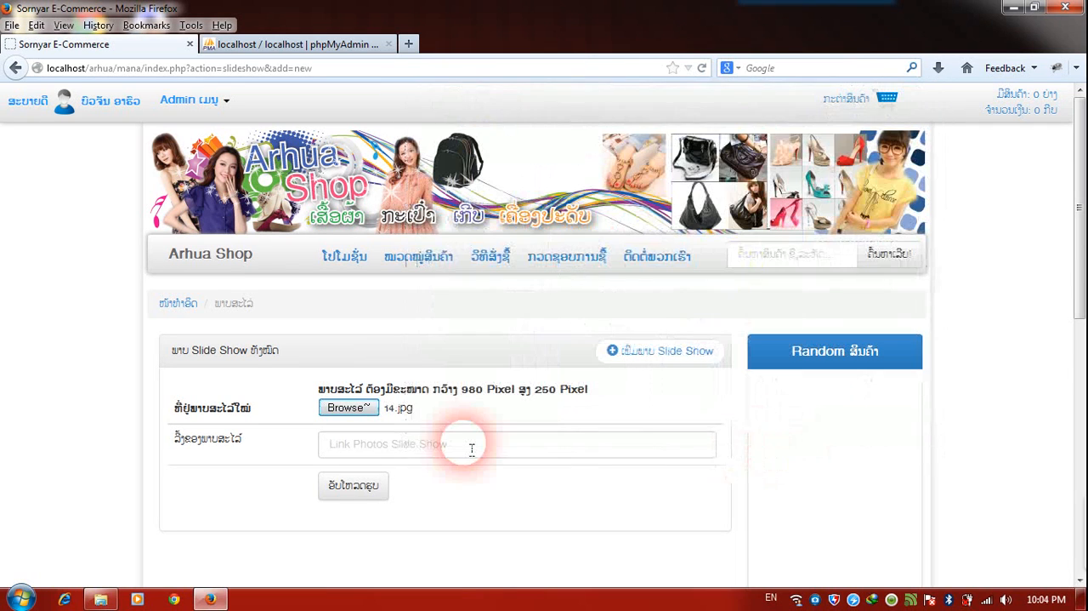
# Set the slide's link to "dfewf" and upload the image.
pyautogui.click(469, 446)
pyautogui.write('dfewf')
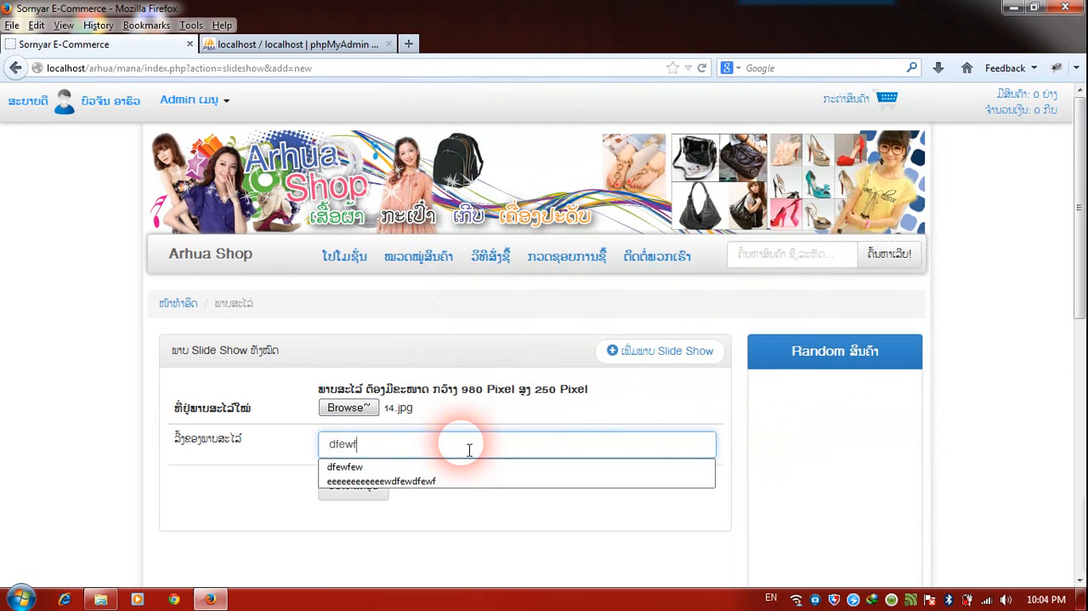
pyautogui.click(449, 517)
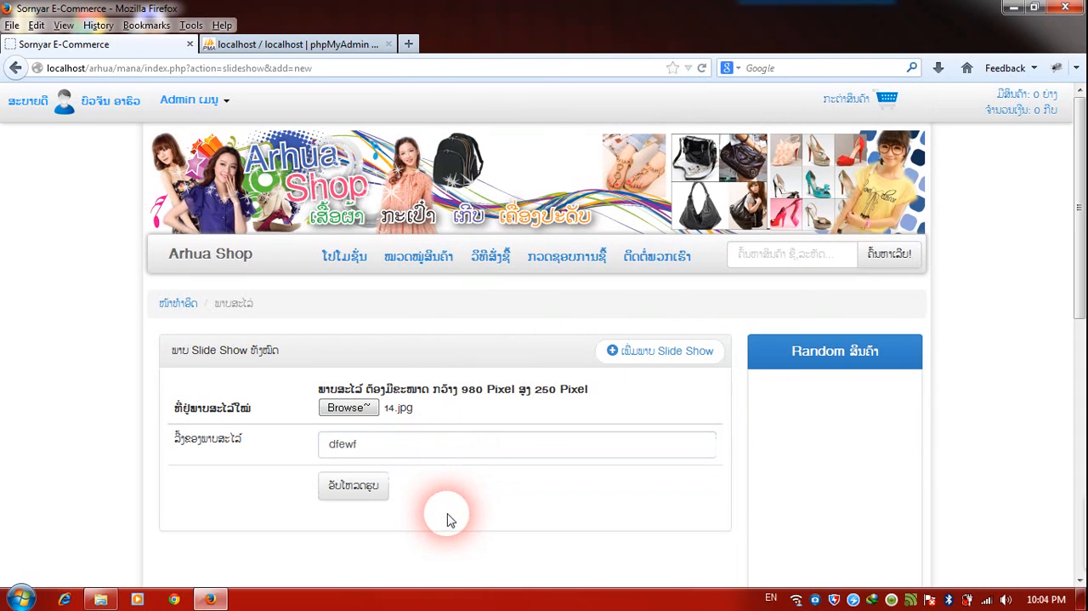
pyautogui.click(353, 486)
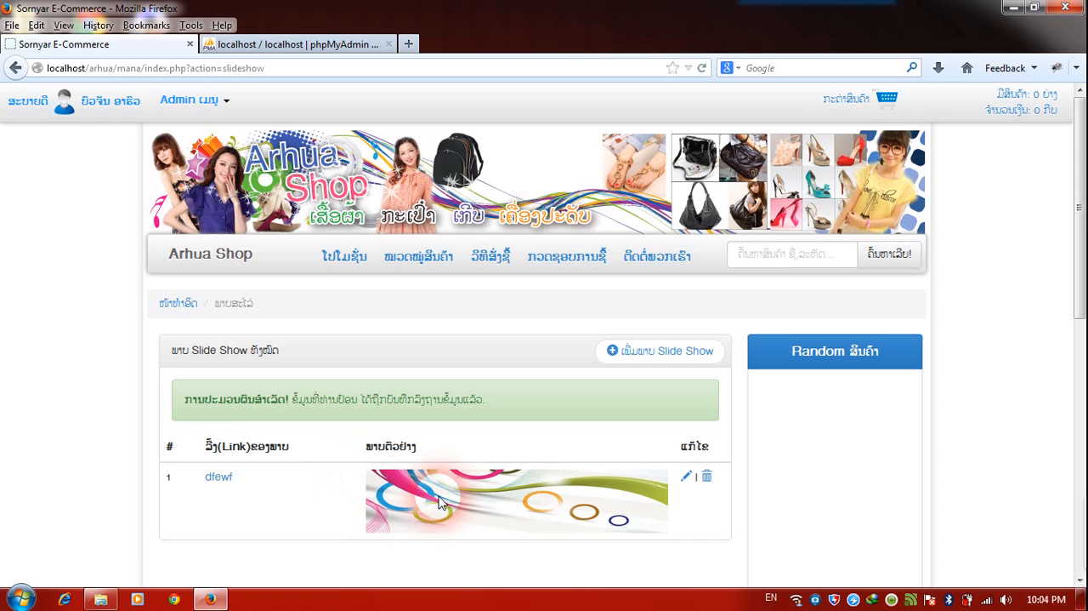
# Open the Arhua Shop home page in a separate browser tab and check the uploaded slide there.
pyautogui.click(228, 258)
pyautogui.rightClick(228, 255)
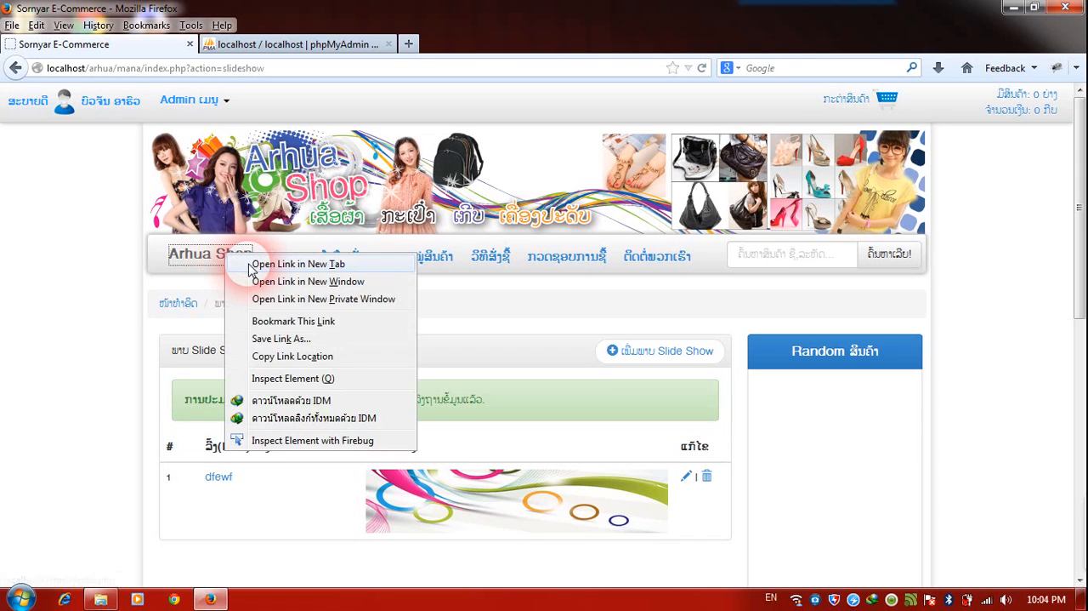
pyautogui.click(255, 265)
pyautogui.click(267, 47)
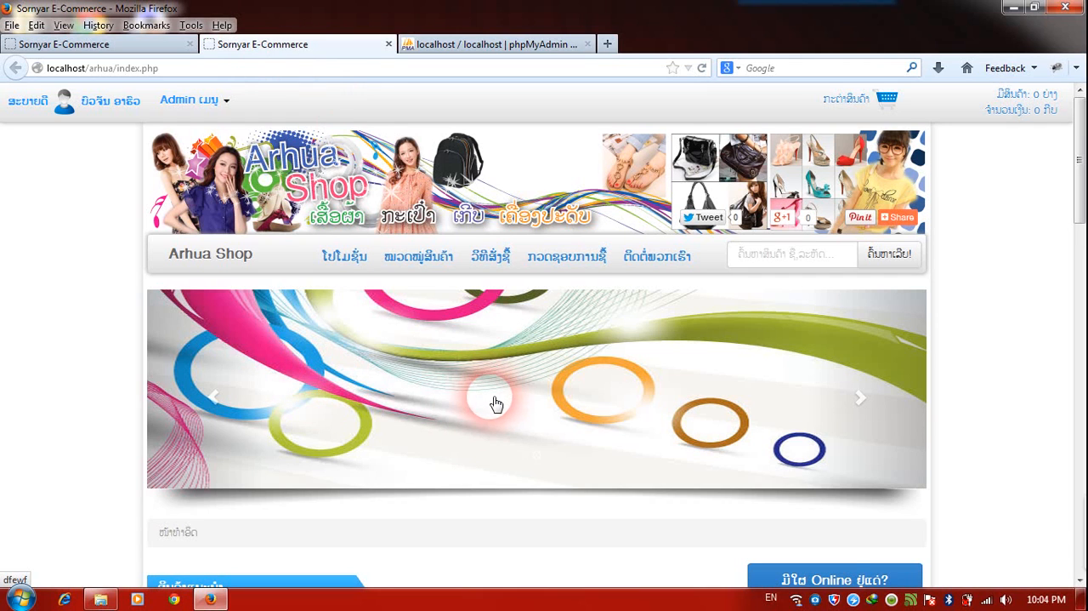
# Back in the admin slideshow page, add 13.jpg as another slide with the link "ewdf" and upload it.
pyautogui.click(145, 44)
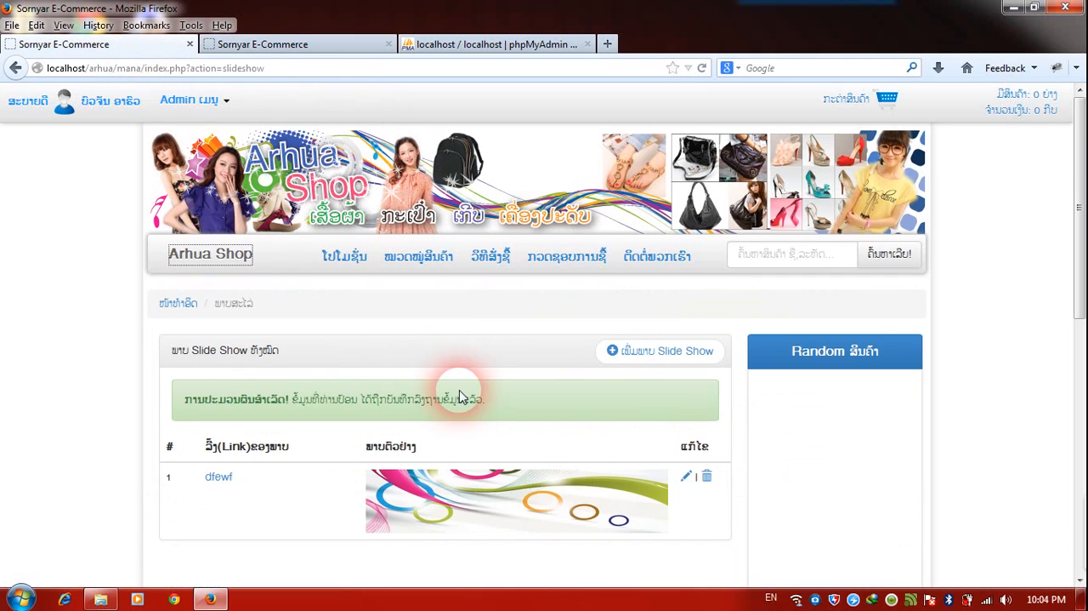
pyautogui.scroll(-2, 460, 398)
pyautogui.click(668, 262)
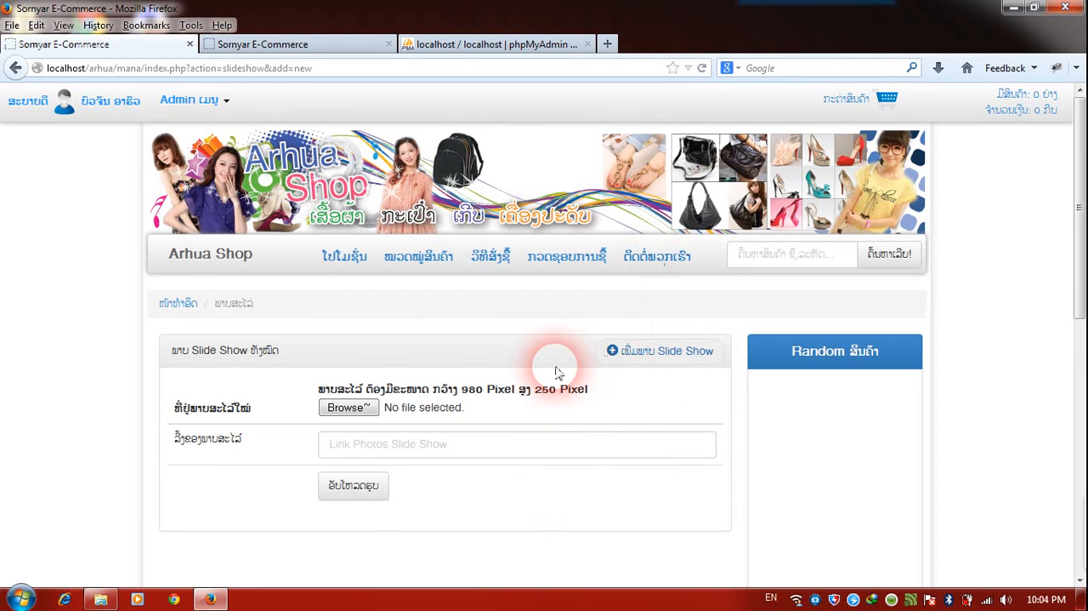
pyautogui.click(349, 408)
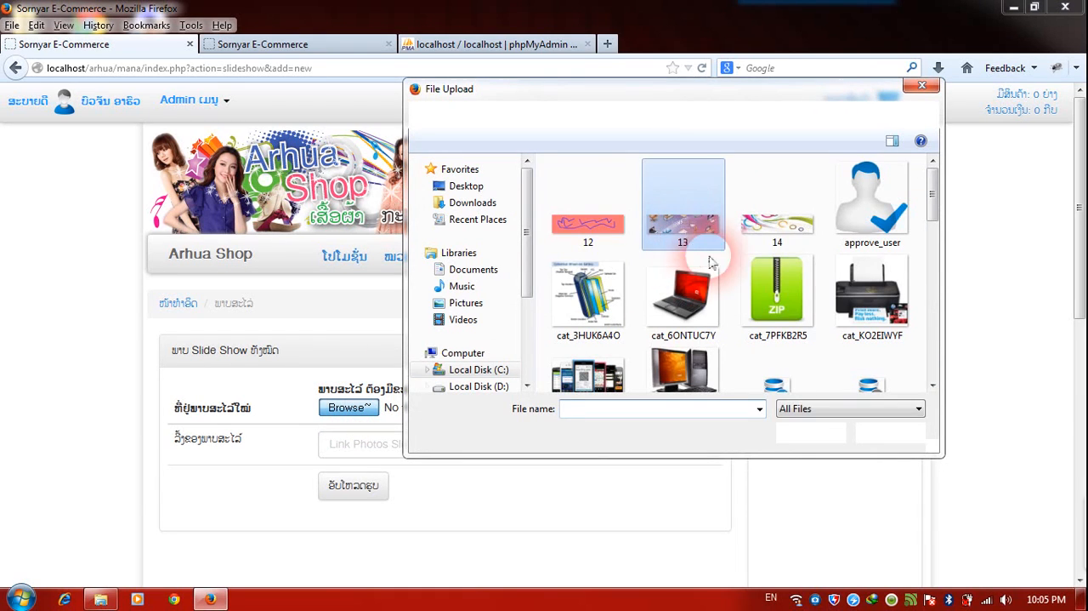
pyautogui.click(710, 252)
pyautogui.click(814, 439)
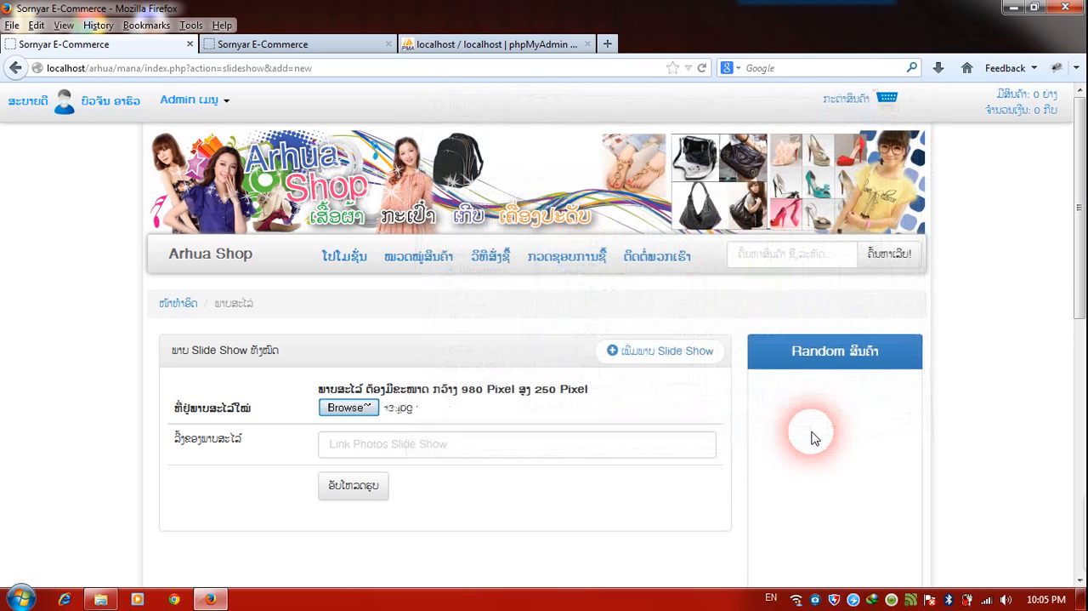
pyautogui.click(447, 447)
pyautogui.write('ewdf')
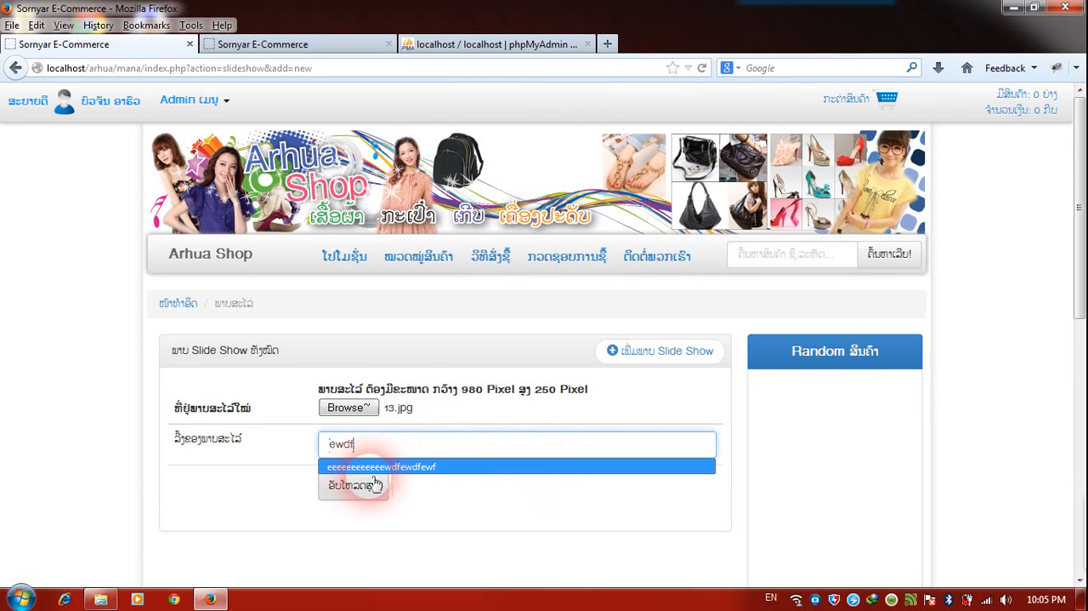
pyautogui.click(361, 487)
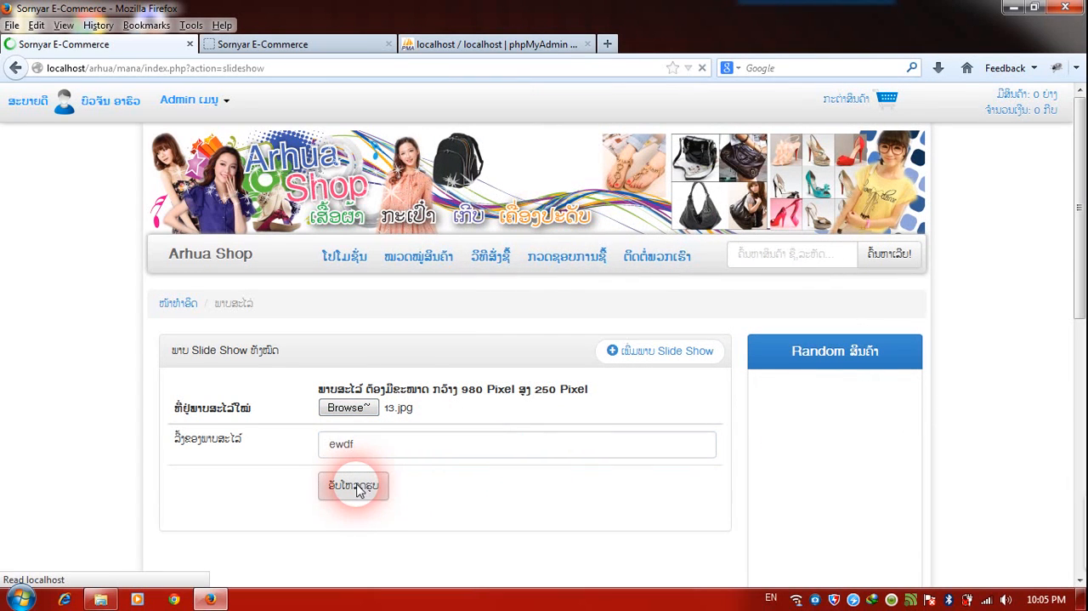
# Add a third slide using cat_TV5KYHZG.gif from the img folder with the link "fewfewfew" and upload it.
pyautogui.scroll(-2, 357, 489)
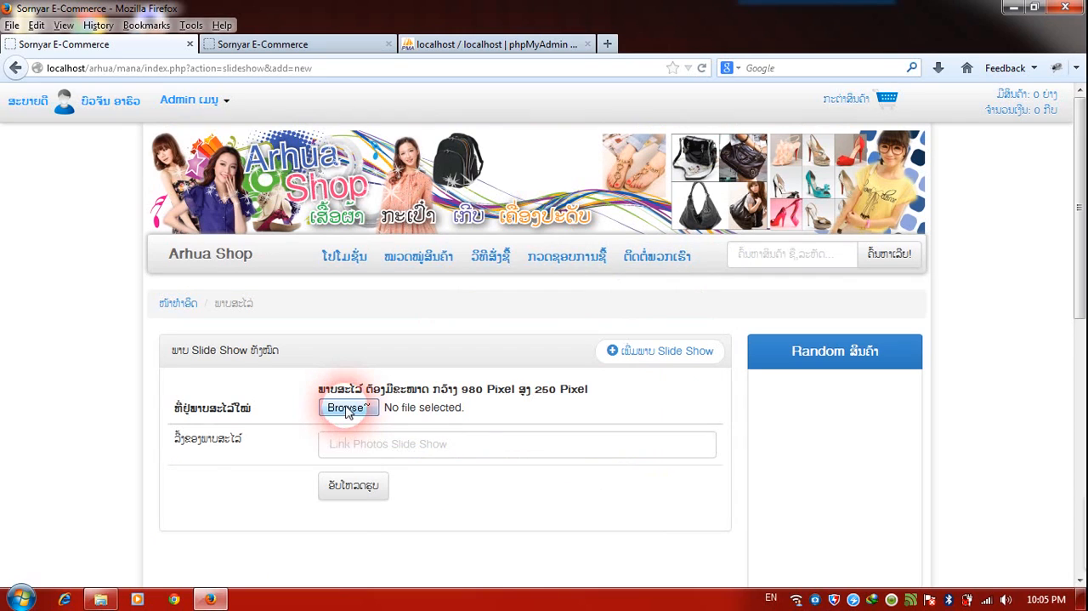
pyautogui.click(347, 409)
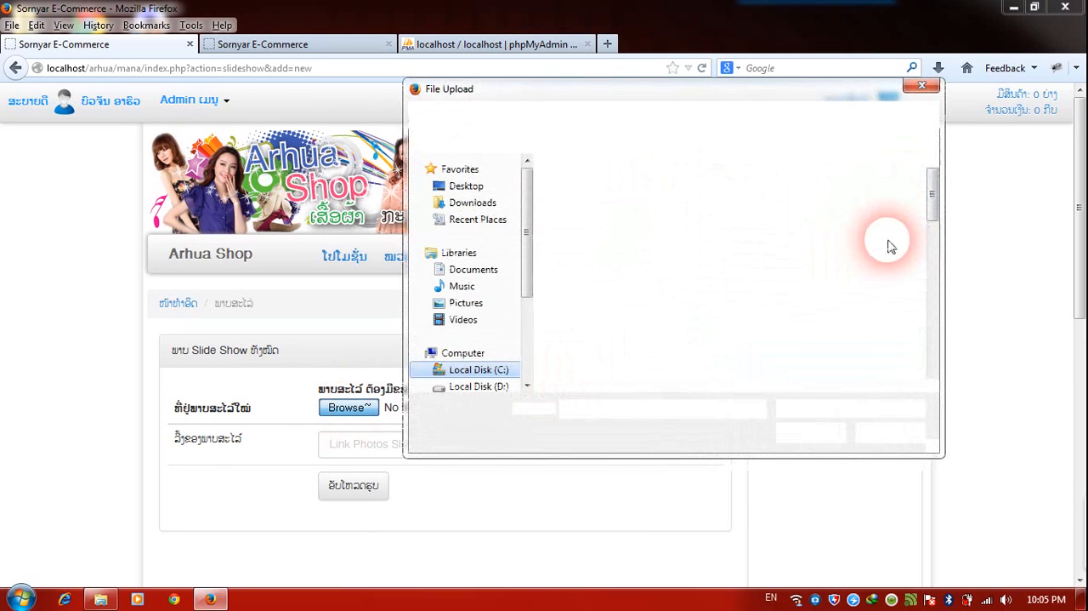
pyautogui.moveTo(933, 213); pyautogui.dragTo(880, 226)
pyautogui.doubleClick(600, 264)
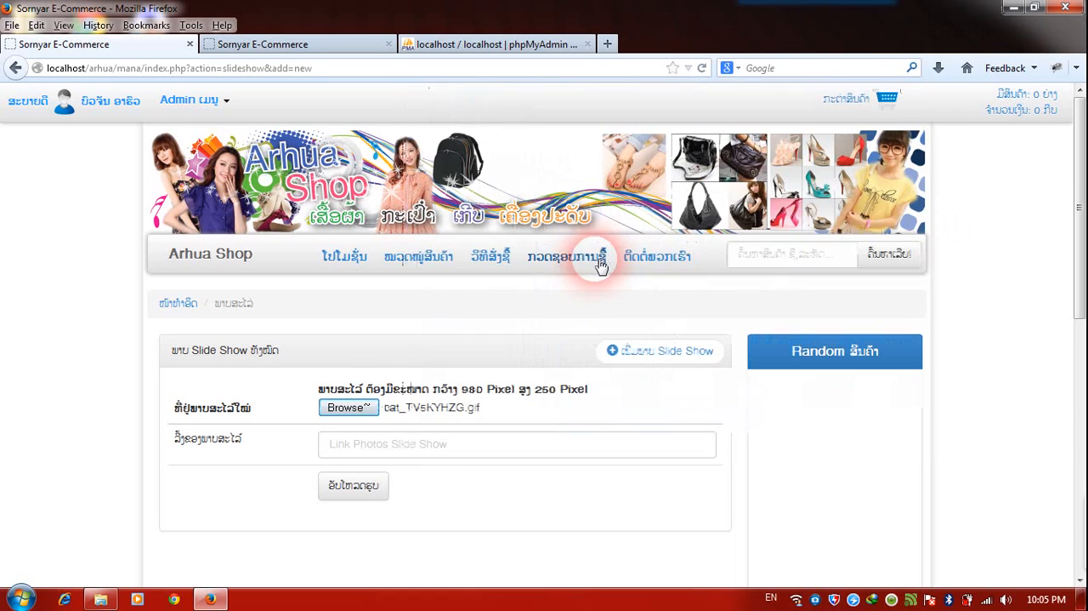
pyautogui.click(462, 443)
pyautogui.write('fewfewf')
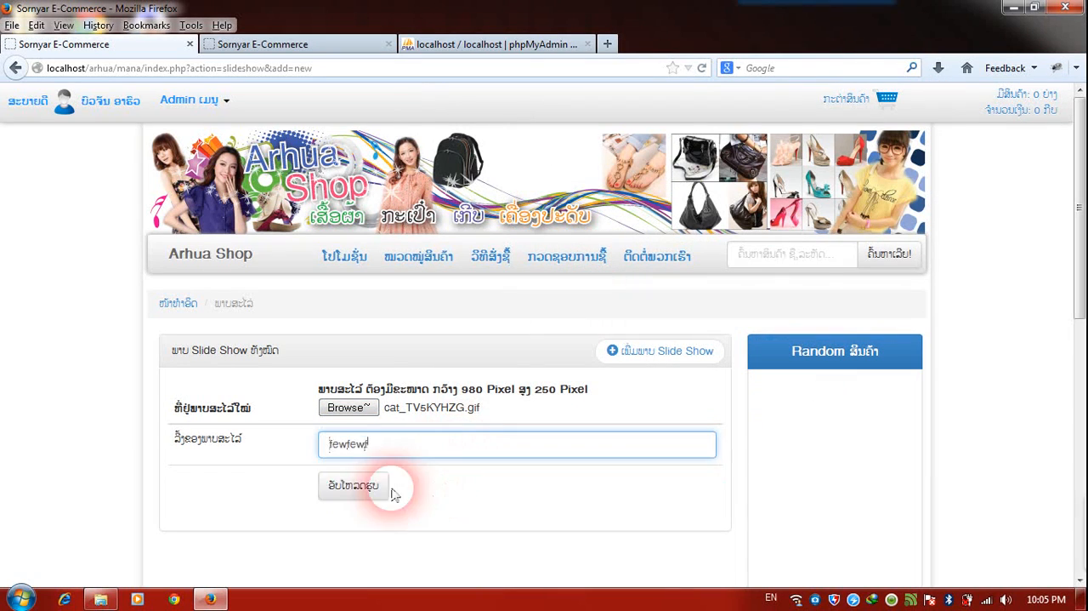
pyautogui.write('ew')
pyautogui.click(366, 494)
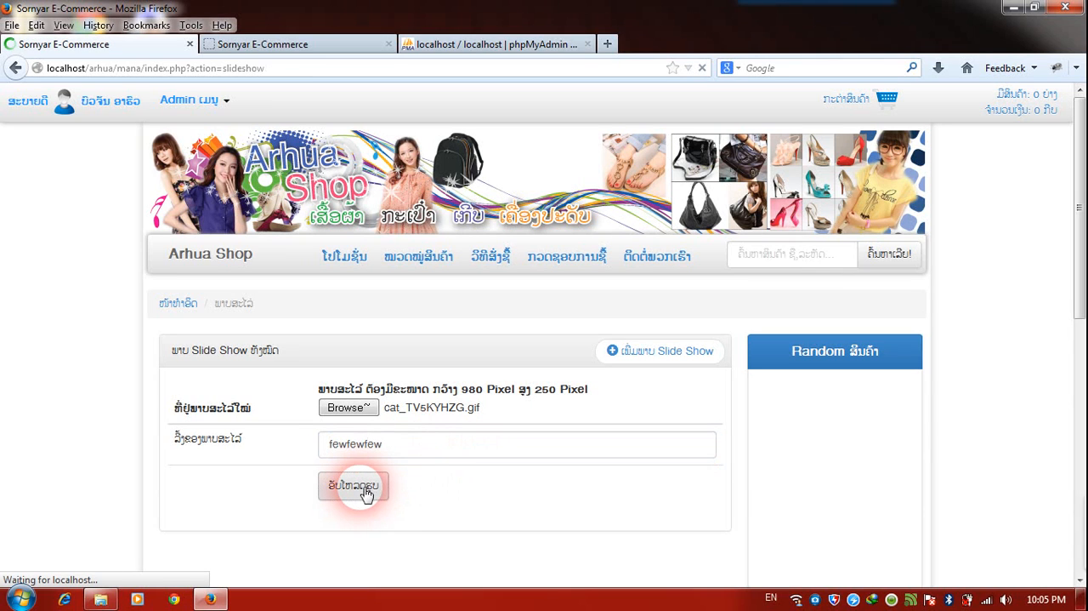
# Add a fourth slide using logo.png from the img folder with the link "fewfewfwe" and upload it.
pyautogui.scroll(-3, 378, 486)
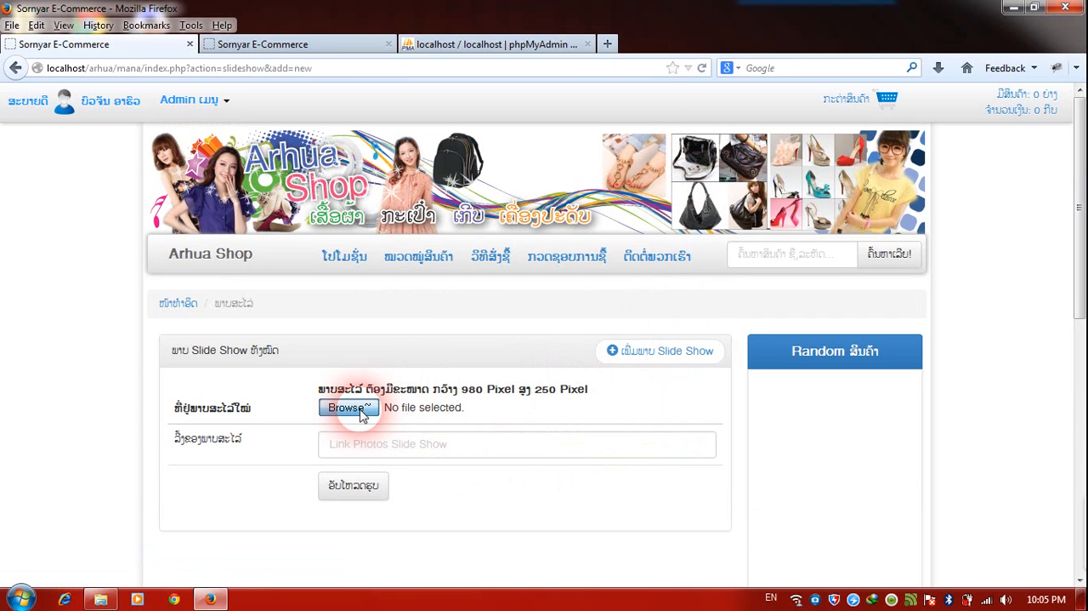
pyautogui.click(361, 411)
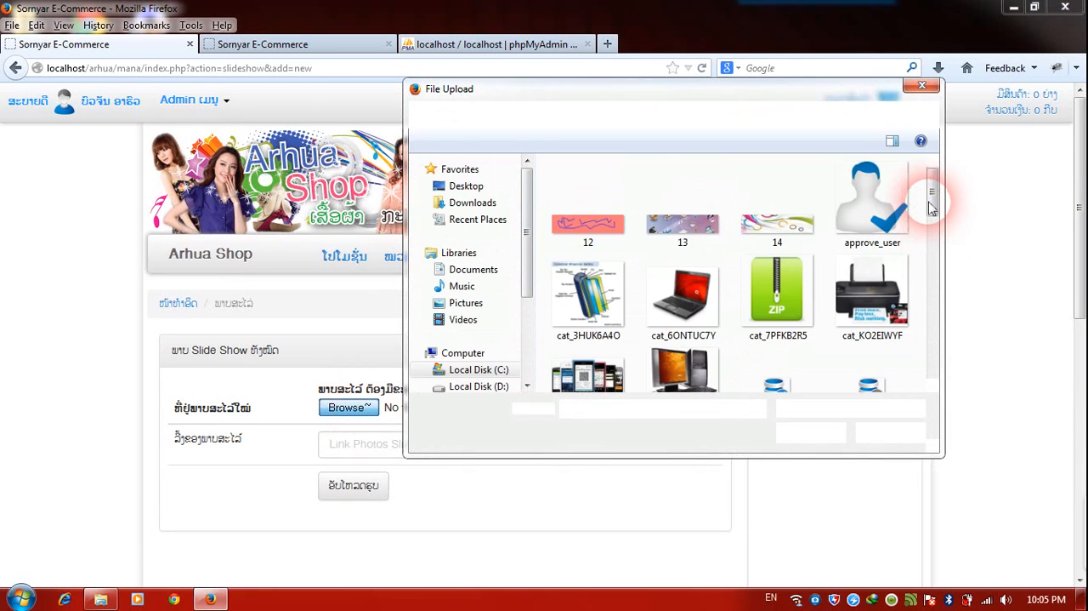
pyautogui.moveTo(932, 207); pyautogui.dragTo(933, 281)
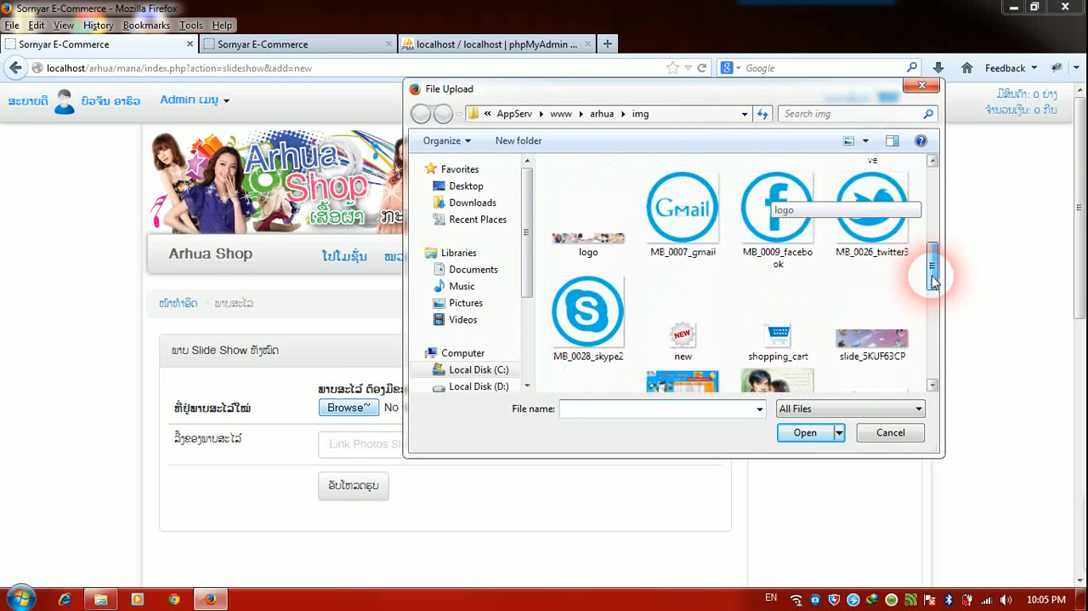
pyautogui.doubleClick(593, 246)
pyautogui.click(486, 437)
pyautogui.write('fewfew')
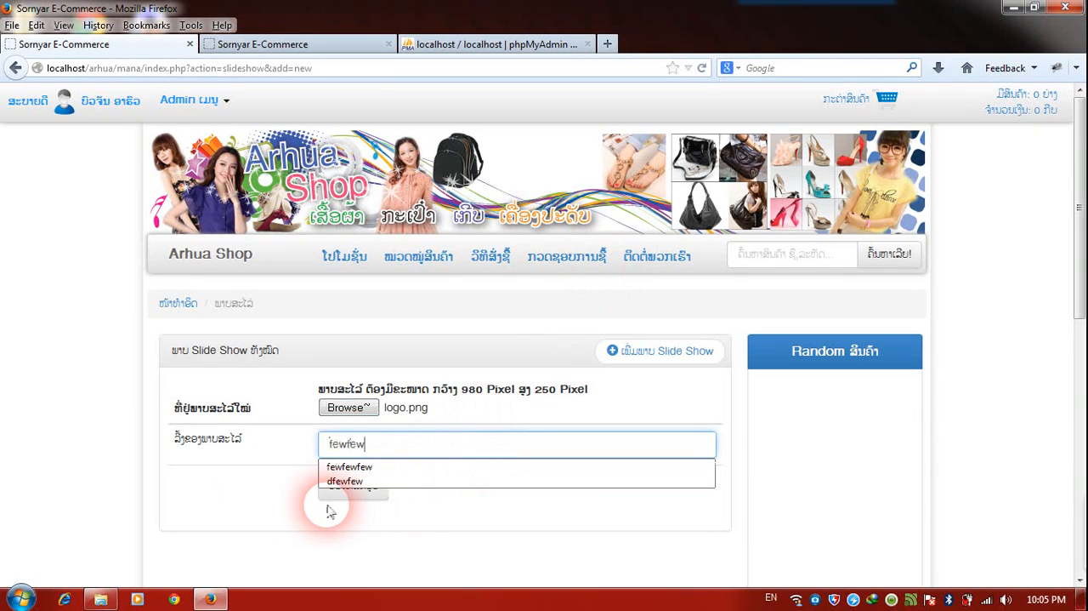
pyautogui.write('fwe')
pyautogui.click(350, 491)
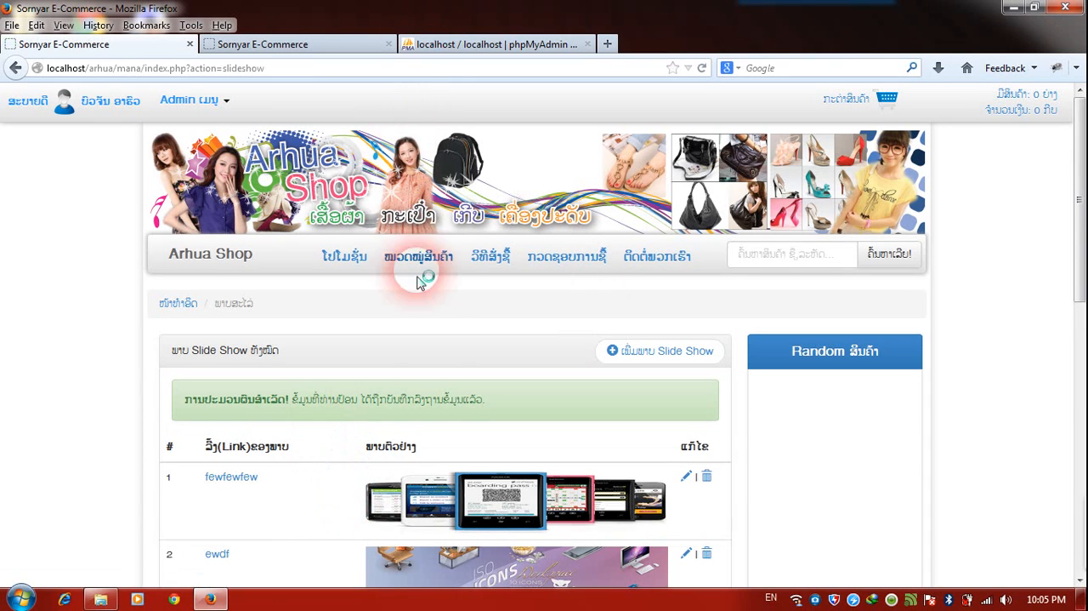
# Review the admin list of slideshow images and reload the shop's public home page to check its slideshow.
pyautogui.scroll(-5, 418, 282)
pyautogui.scroll(1, 418, 282)
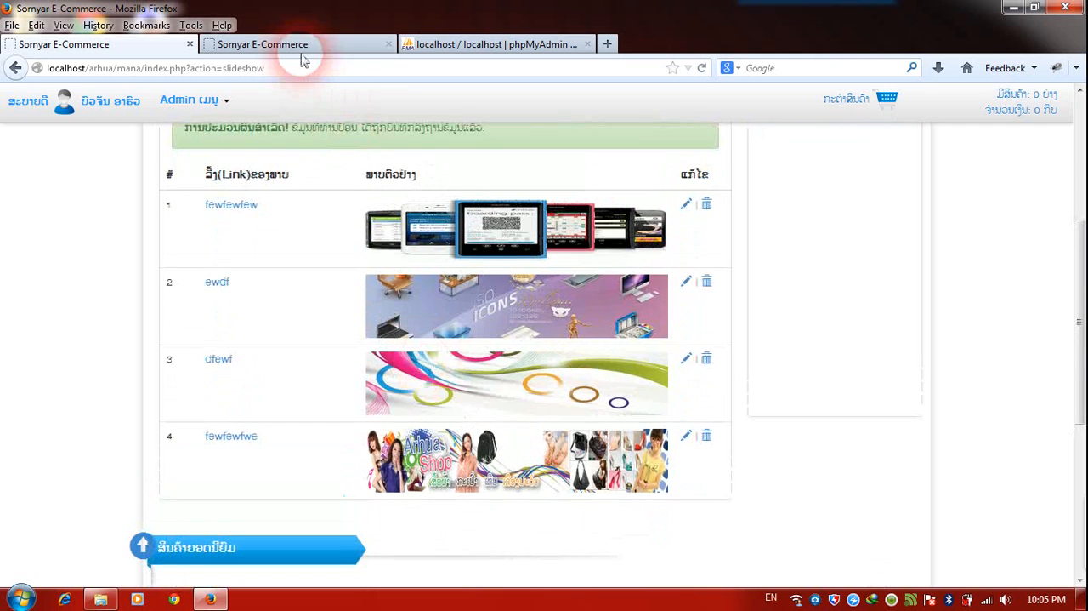
pyautogui.click(298, 47)
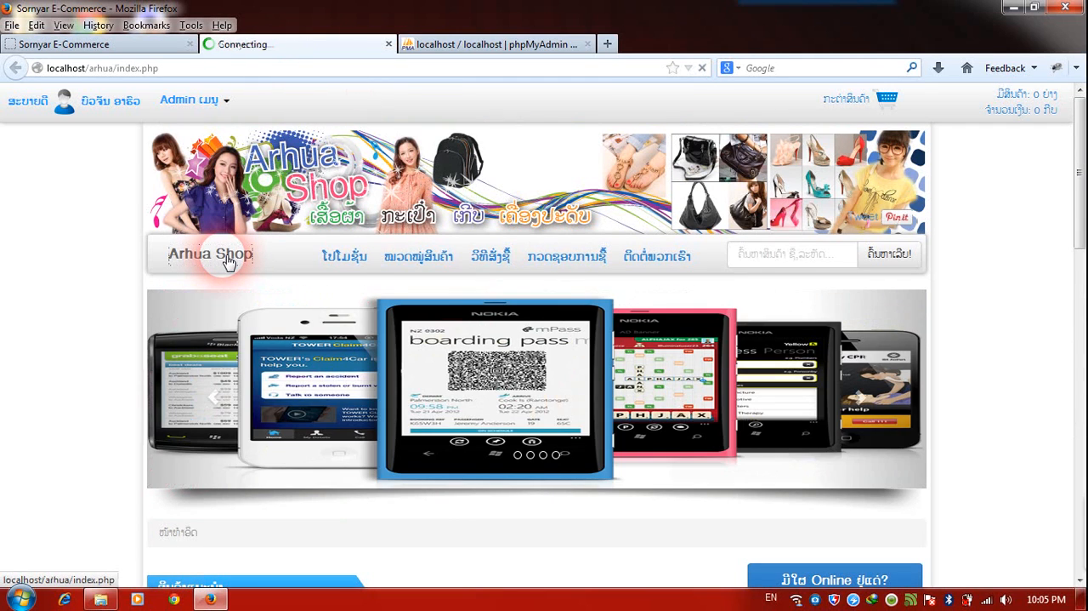
pyautogui.click(228, 262)
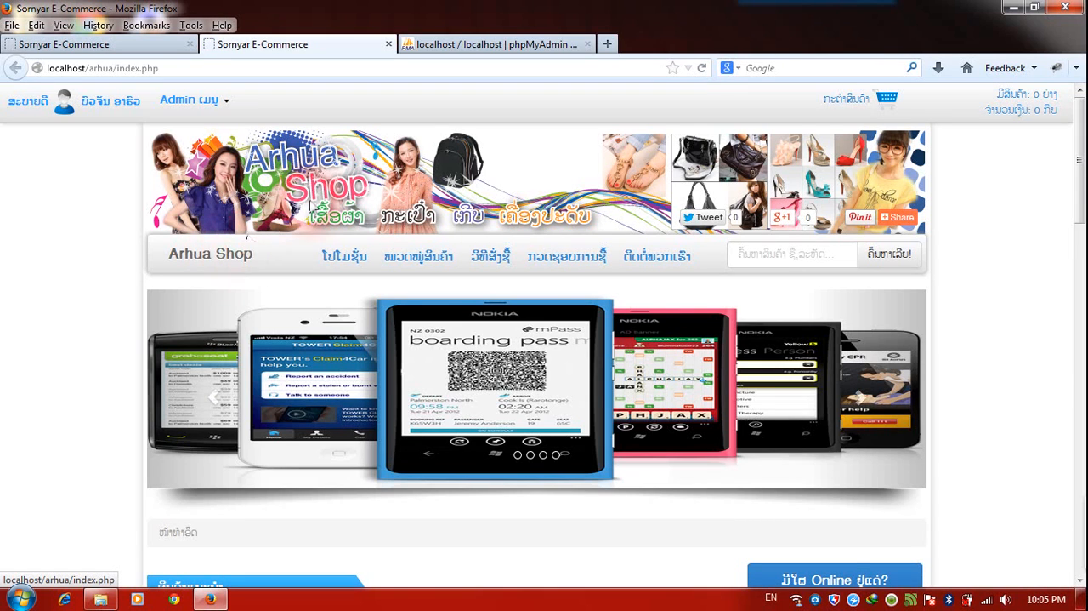
# Browse through the slides of the slideshow on the shop's public home page.
pyautogui.click(884, 376)
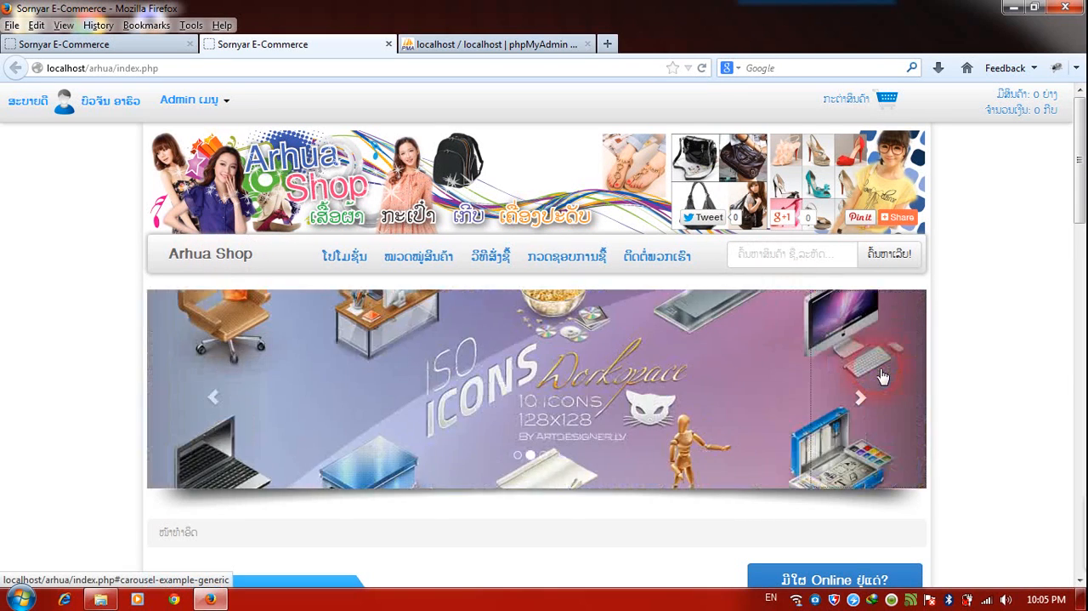
pyautogui.click(885, 376)
pyautogui.click(885, 376)
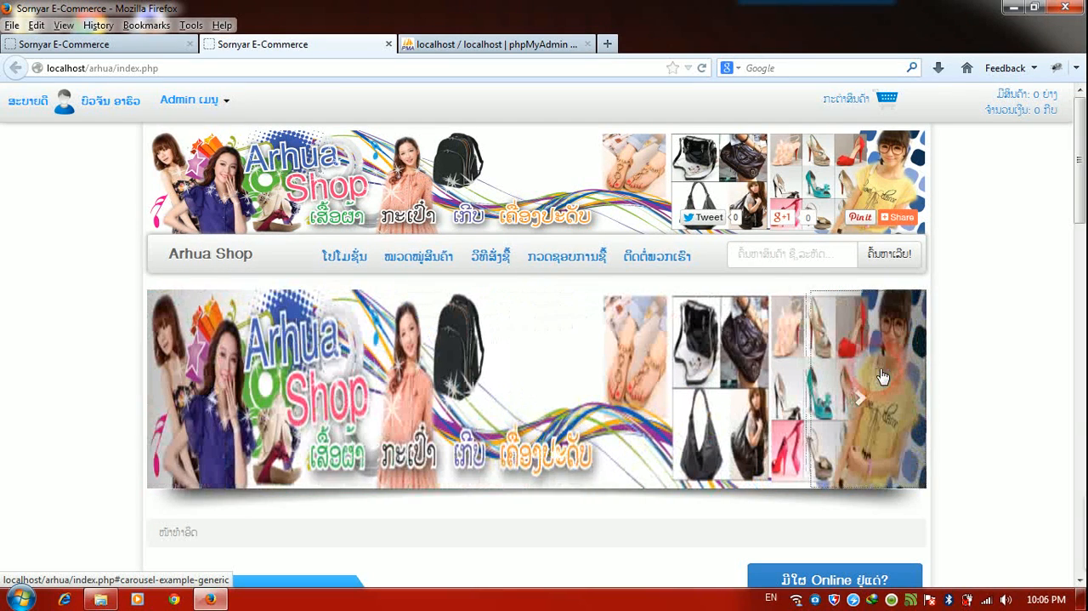
pyautogui.click(885, 376)
pyautogui.click(884, 376)
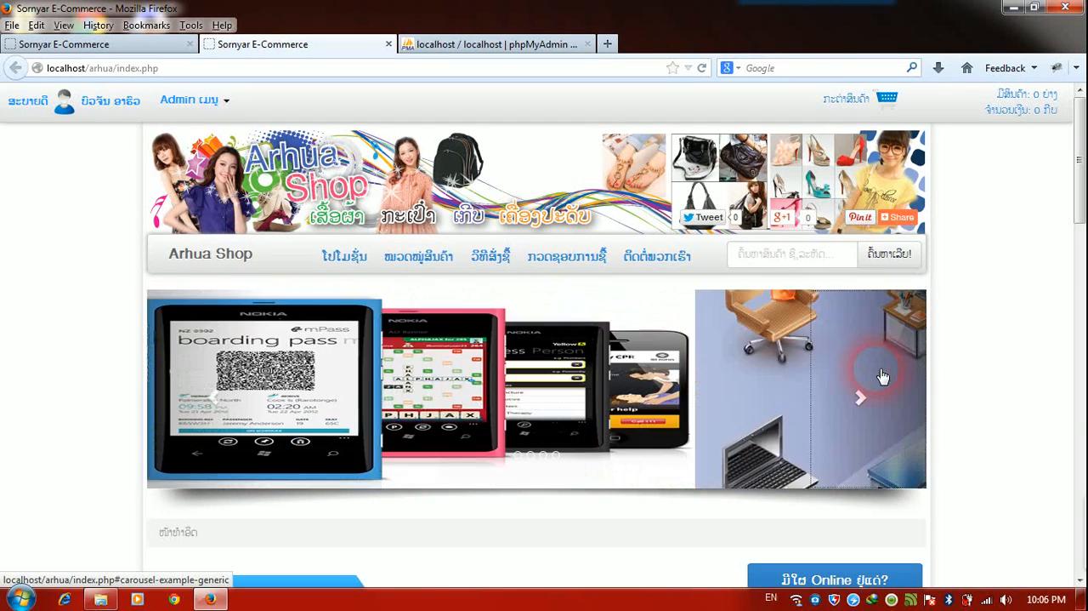
# Return to the admin slideshow page, look over the admin options, and view the shop's public promotions page.
pyautogui.click(146, 46)
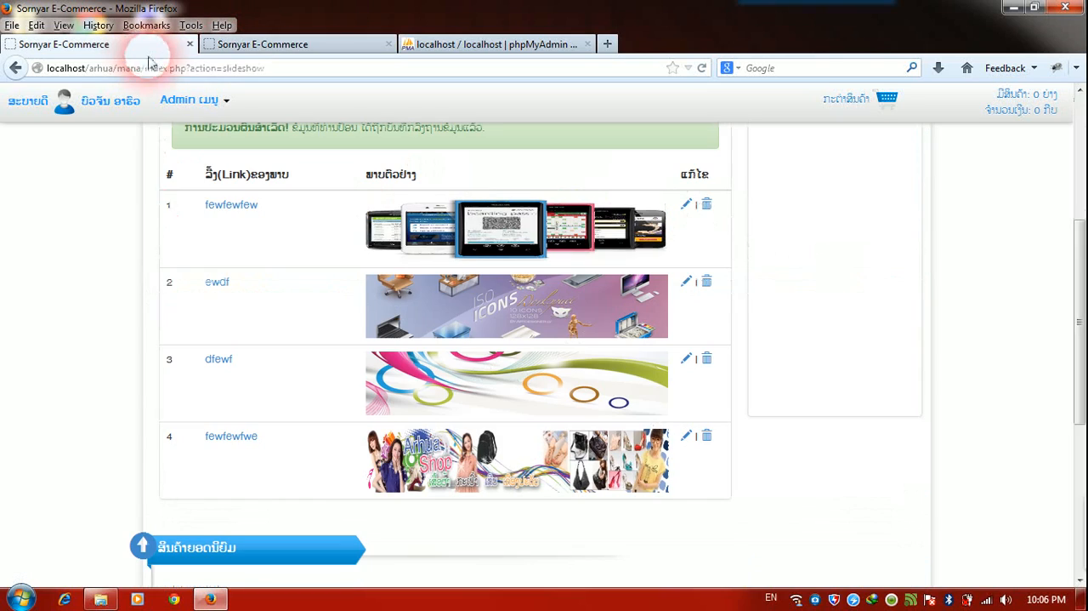
pyautogui.scroll(3, 68, 366)
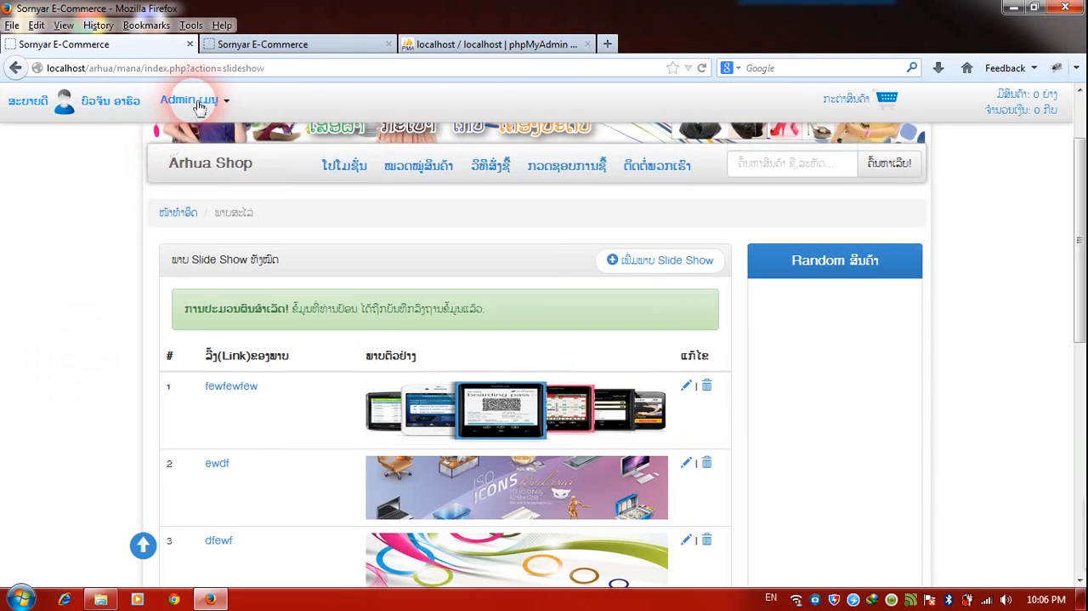
pyautogui.click(198, 101)
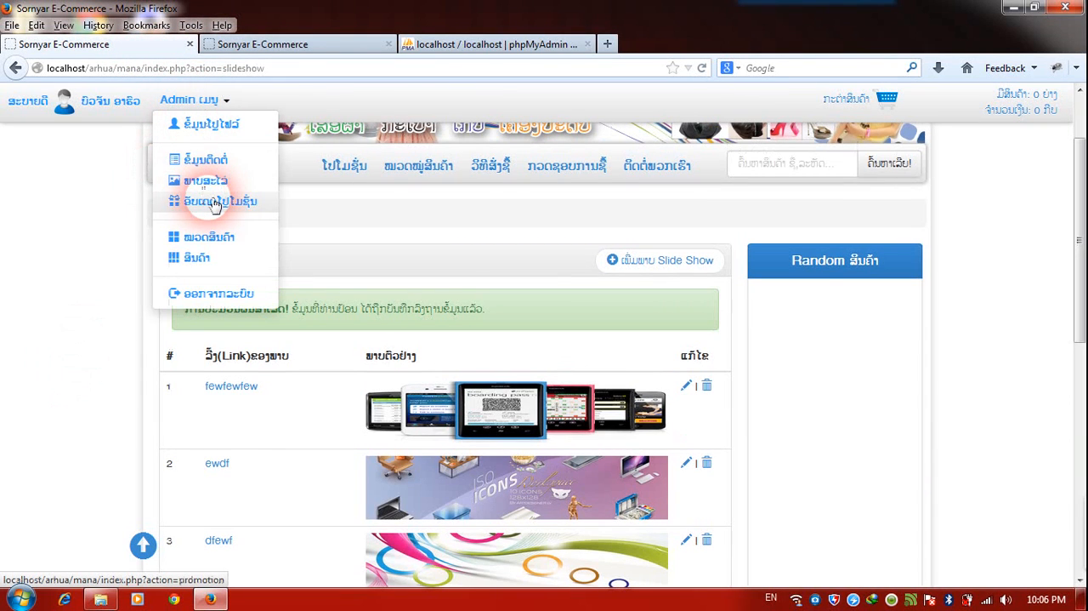
pyautogui.click(117, 218)
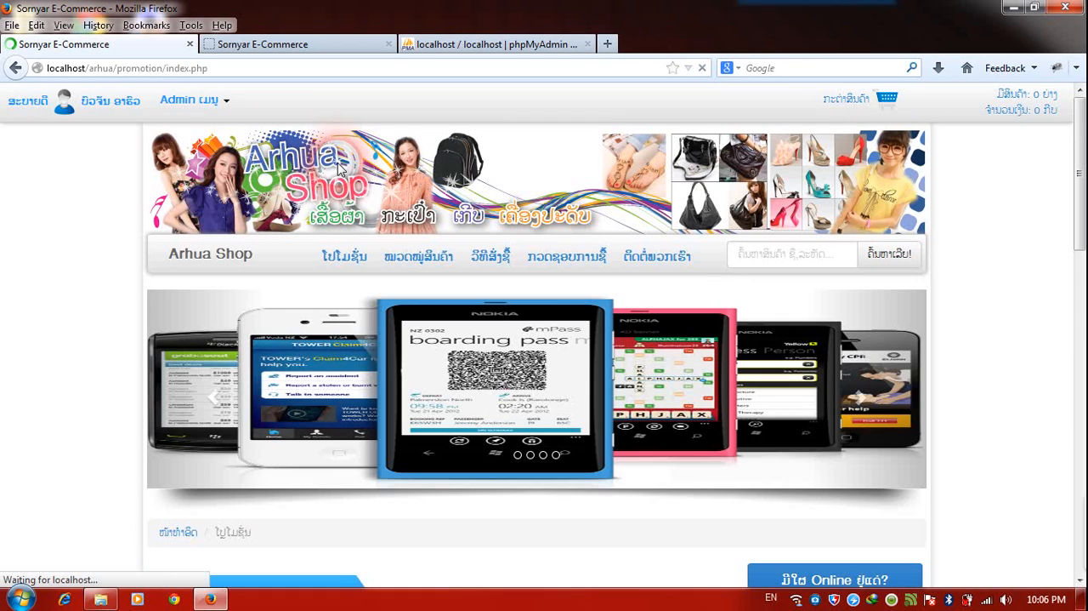
pyautogui.scroll(-3, 391, 225)
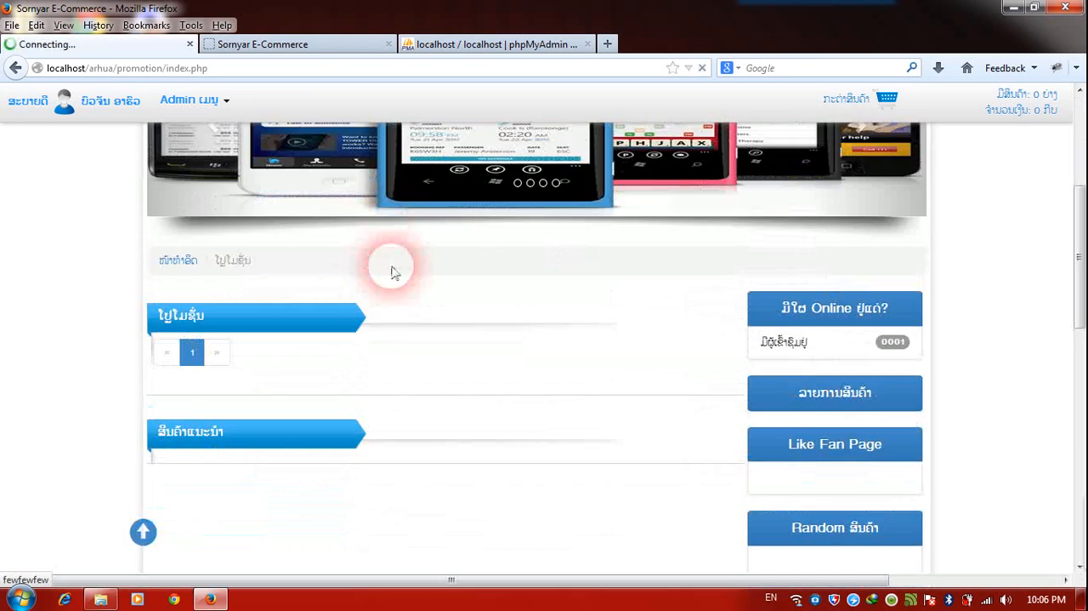
pyautogui.scroll(2, 297, 361)
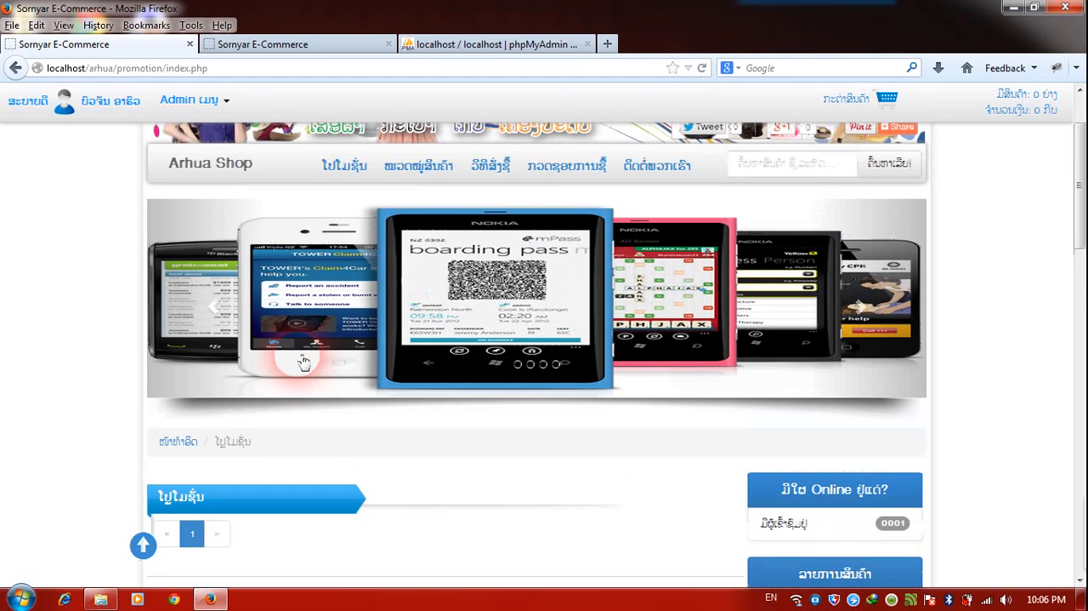
# Start a new promotion in the admin promotion list and title it "ໂປຼໂມຊັ່ນ ພິເສດຫລຸດສິນຄ້າ".
pyautogui.click(197, 99)
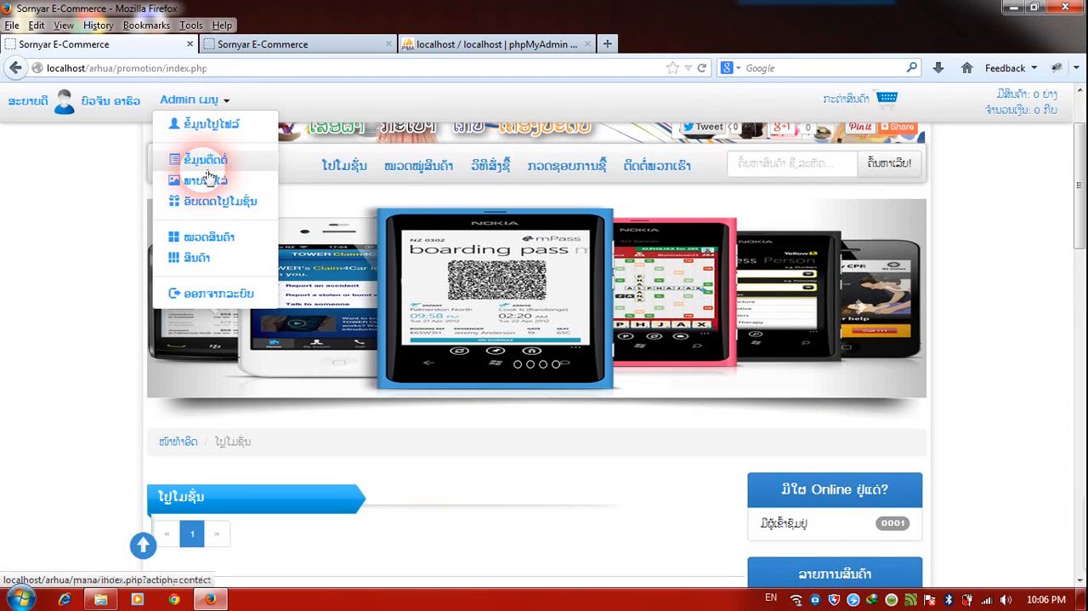
pyautogui.click(210, 202)
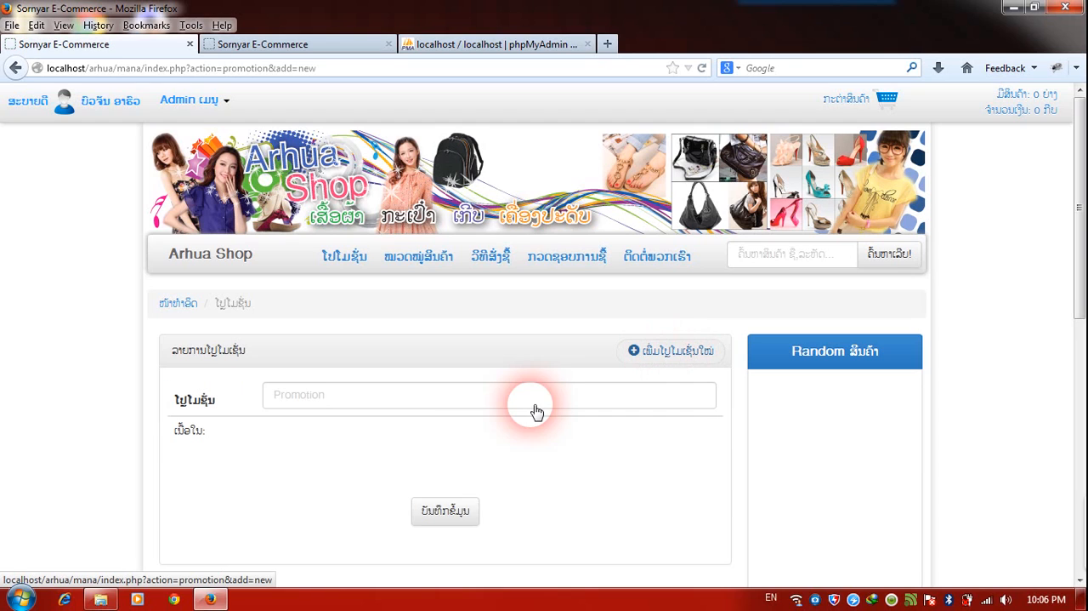
pyautogui.click(356, 400)
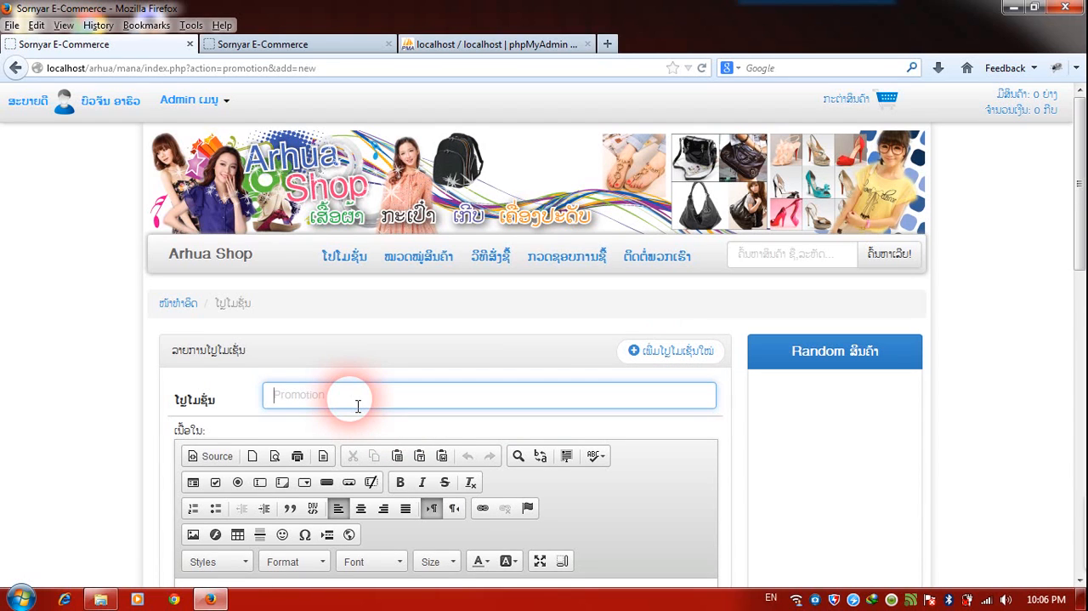
pyautogui.hotkey('alt', 'shift')
pyautogui.write('ໂປ')
pyautogui.press('Down')
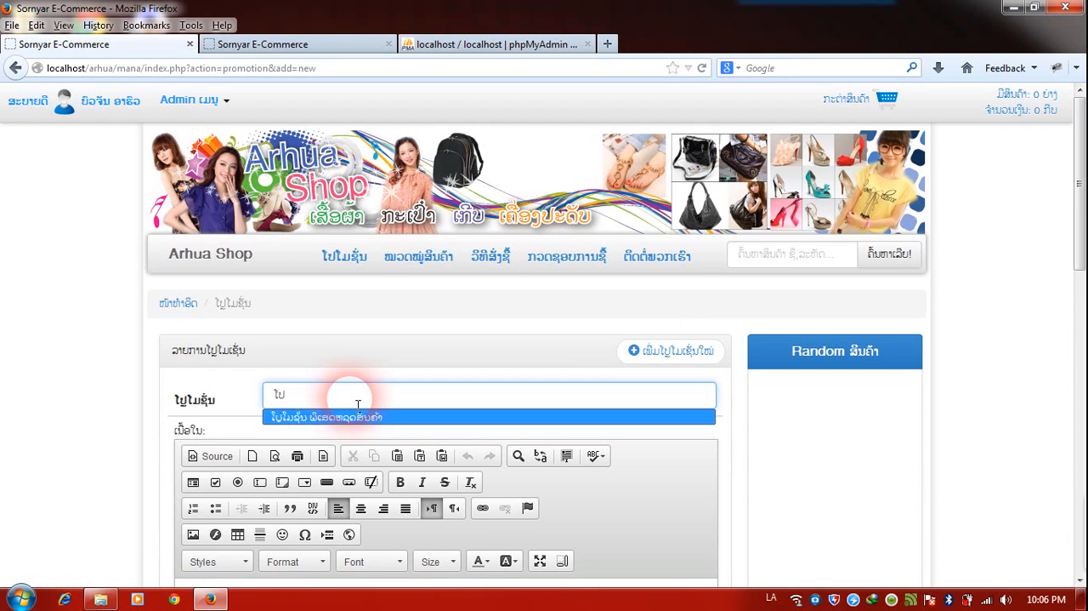
pyautogui.press('Return')
pyautogui.scroll(-2, 345, 415)
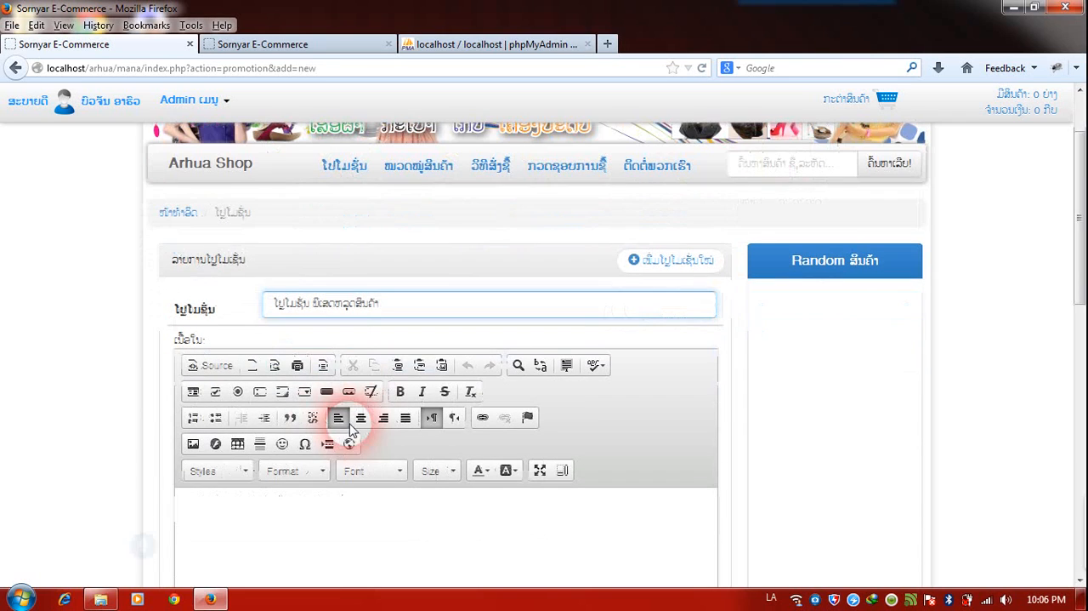
# Write two lines of filler text and "ອັບເດດລ່າສຸດ" with a straw-hat smiley as the promotion's content, and save the promotion.
pyautogui.click(361, 527)
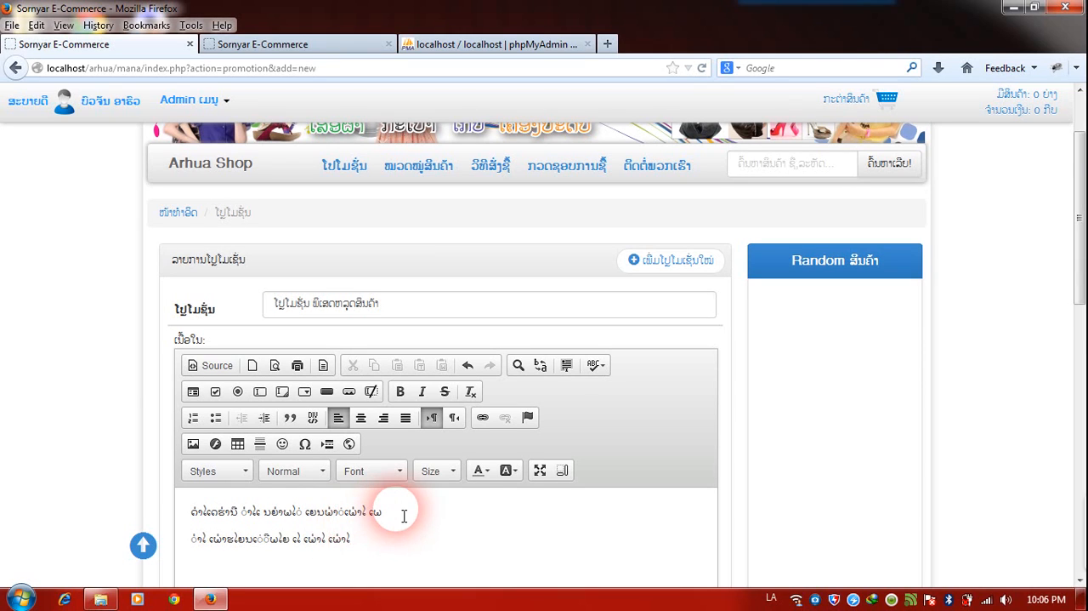
pyautogui.scroll(-2, 421, 480)
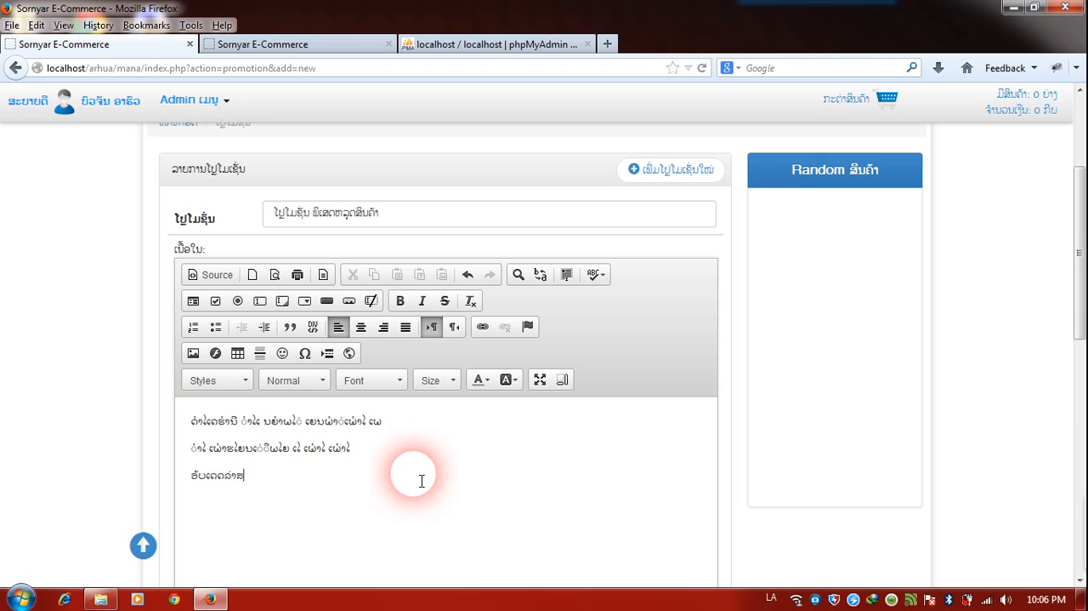
pyautogui.click(283, 353)
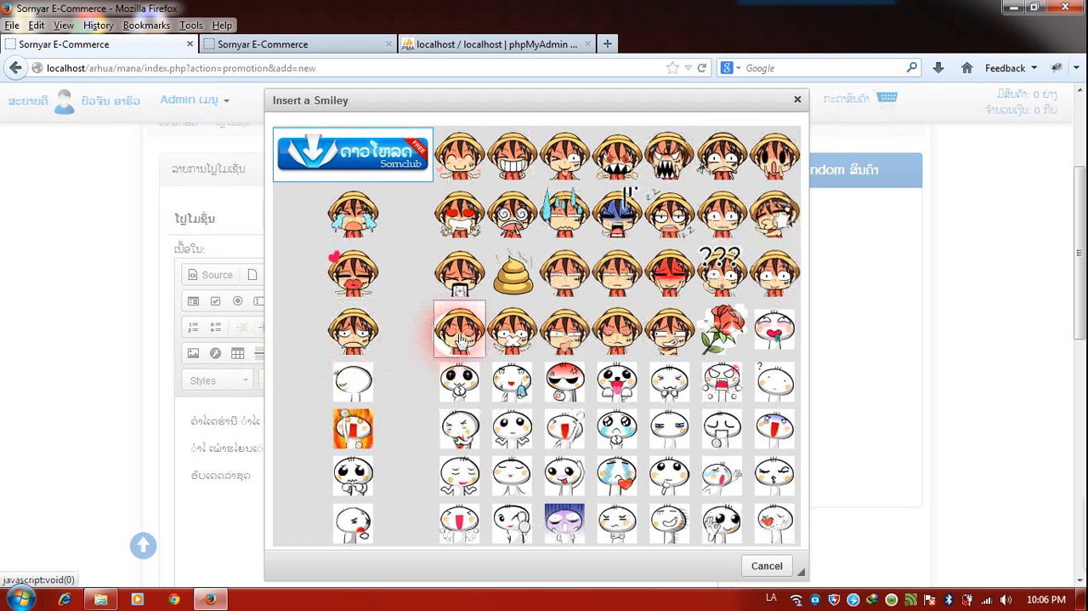
pyautogui.click(460, 338)
pyautogui.scroll(-2, 462, 413)
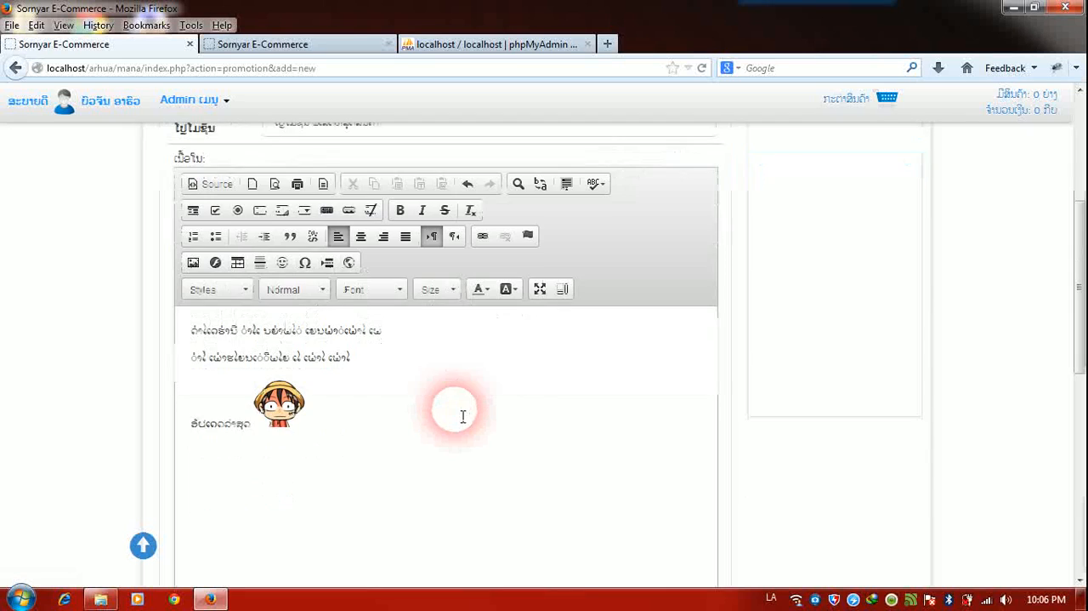
pyautogui.scroll(-4, 469, 472)
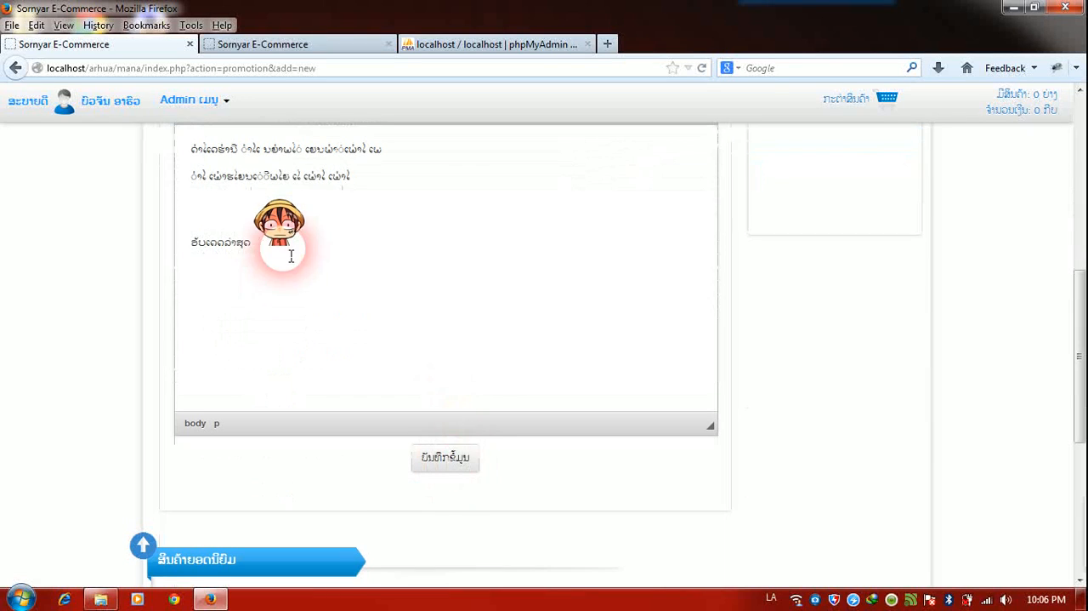
pyautogui.click(451, 458)
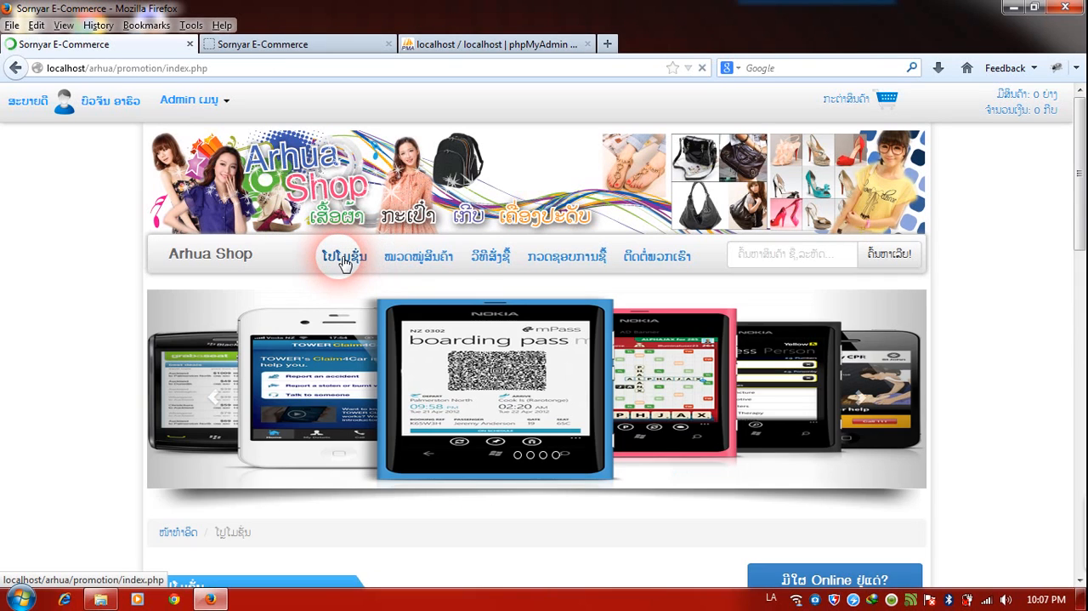
# Check the new promotion on the public promotions page and view the public product categories page.
pyautogui.scroll(-7, 389, 377)
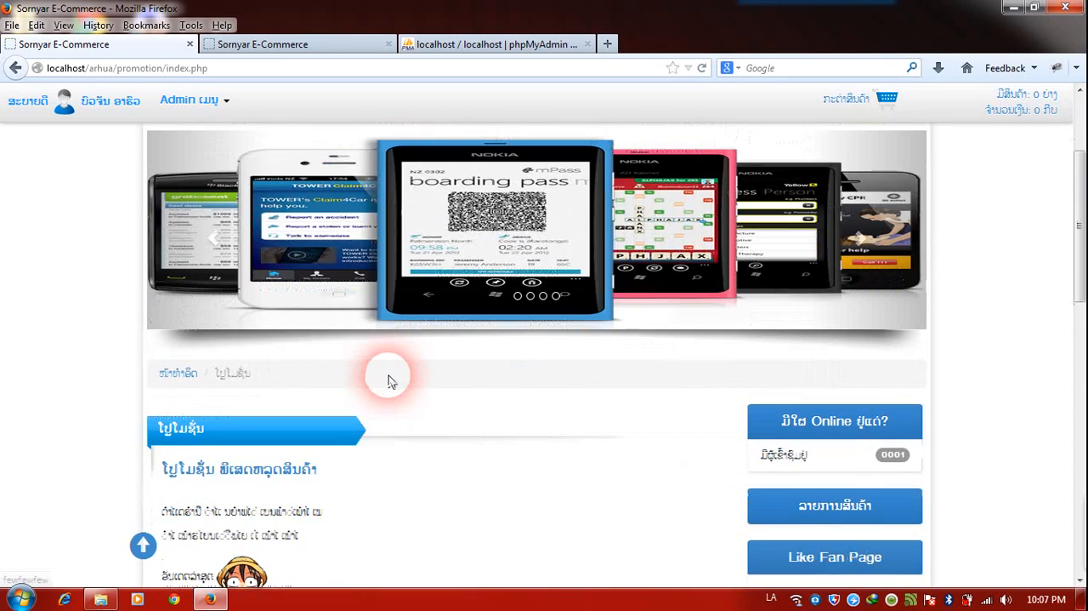
pyautogui.scroll(-2, 389, 377)
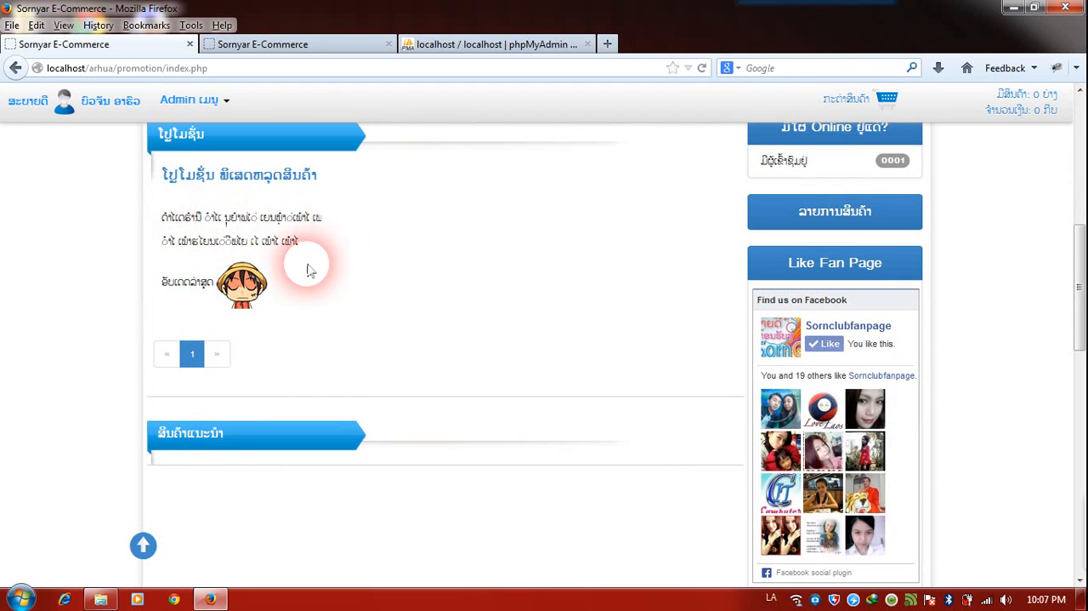
pyautogui.scroll(9, 403, 308)
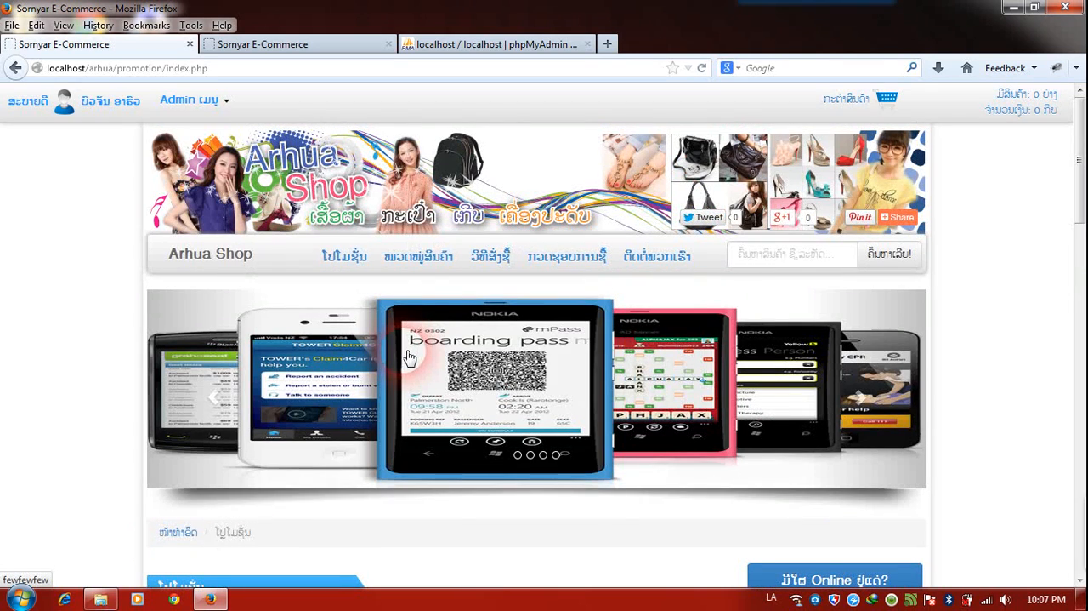
pyautogui.click(410, 260)
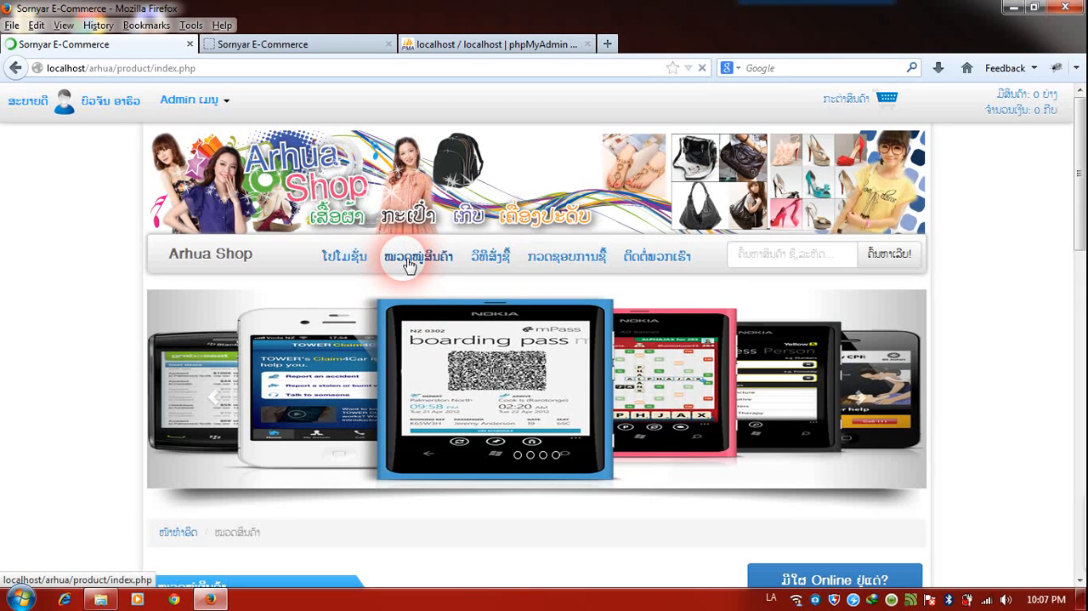
pyautogui.scroll(-5, 405, 297)
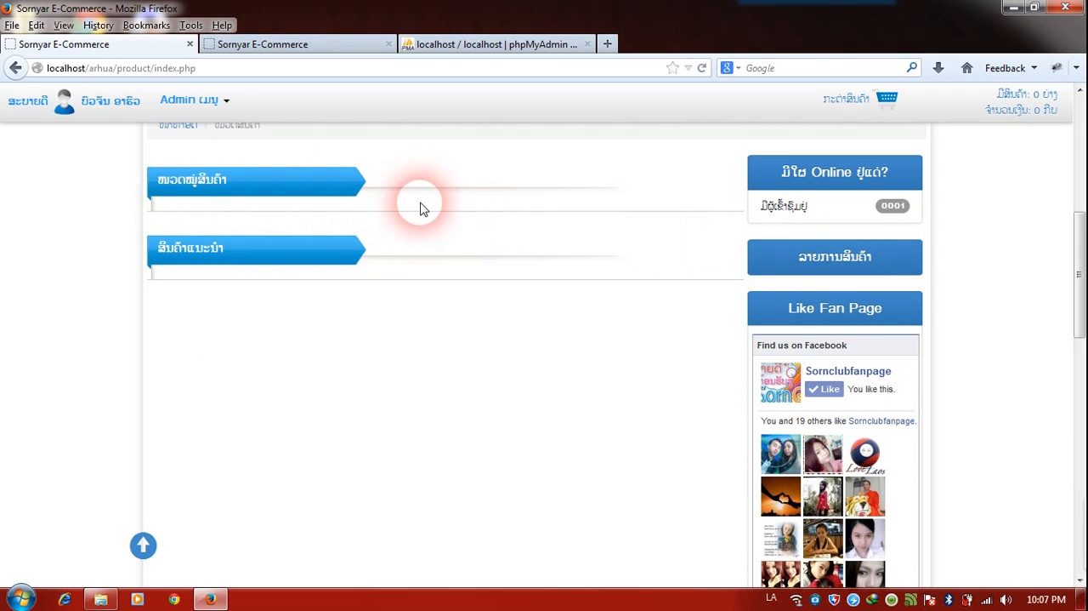
# Start a new product category in the admin category list and name it "ກະເປົາແຟຊັ່ນ".
pyautogui.click(187, 106)
pyautogui.click(212, 237)
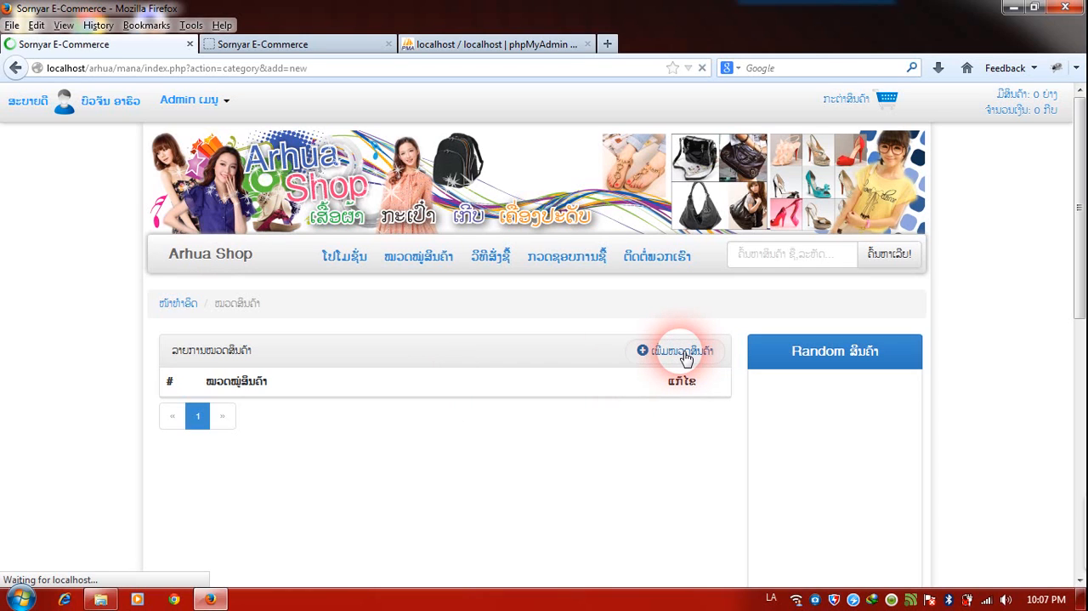
pyautogui.click(521, 398)
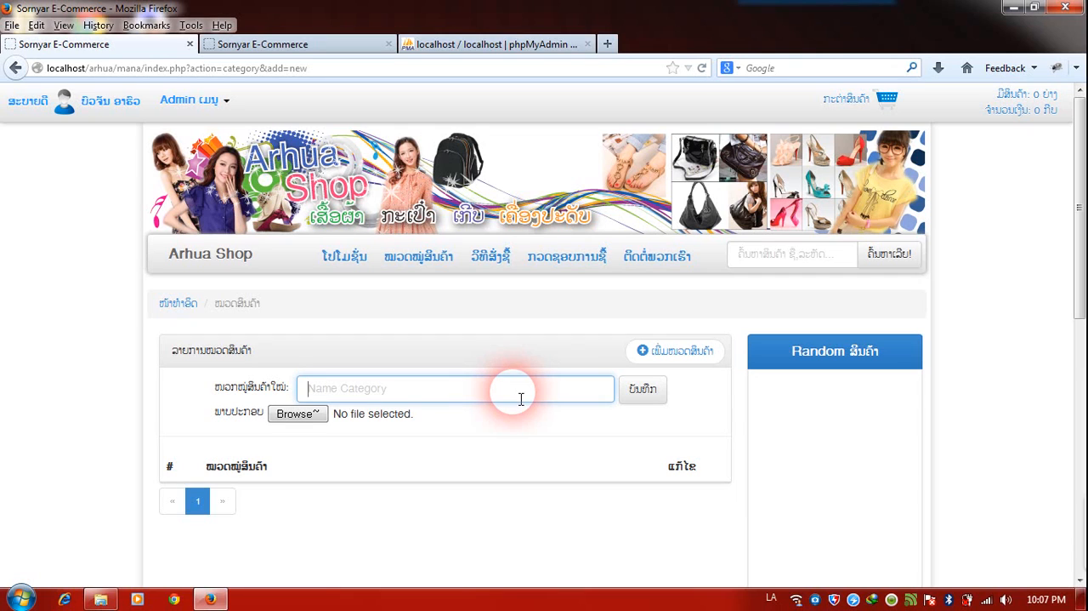
pyautogui.write('ຄອມພ')
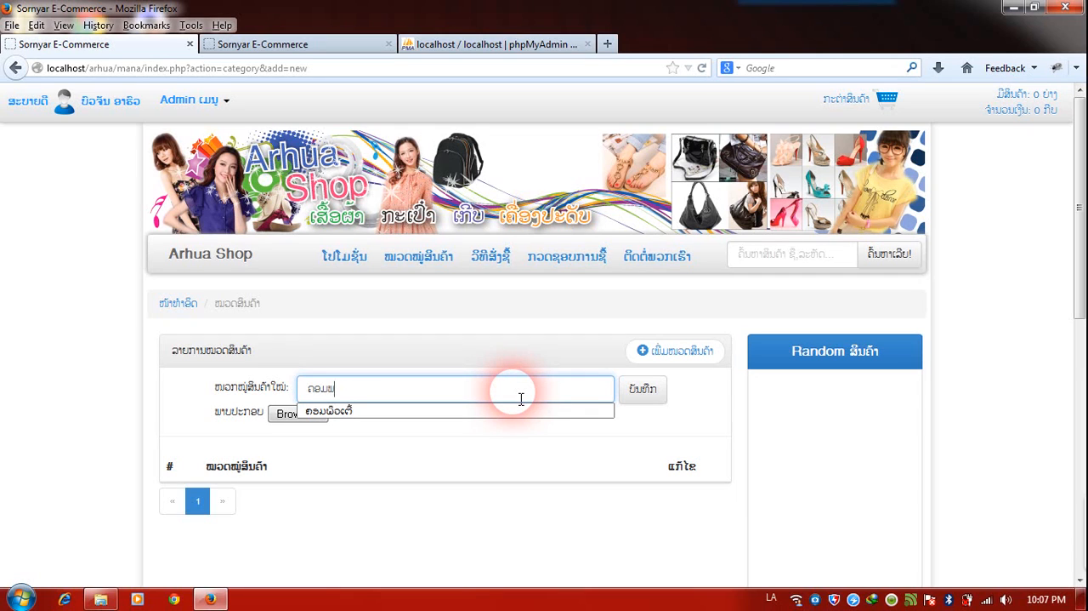
pyautogui.press('BackSpace')
pyautogui.press('BackSpace')
pyautogui.press('BackSpace')
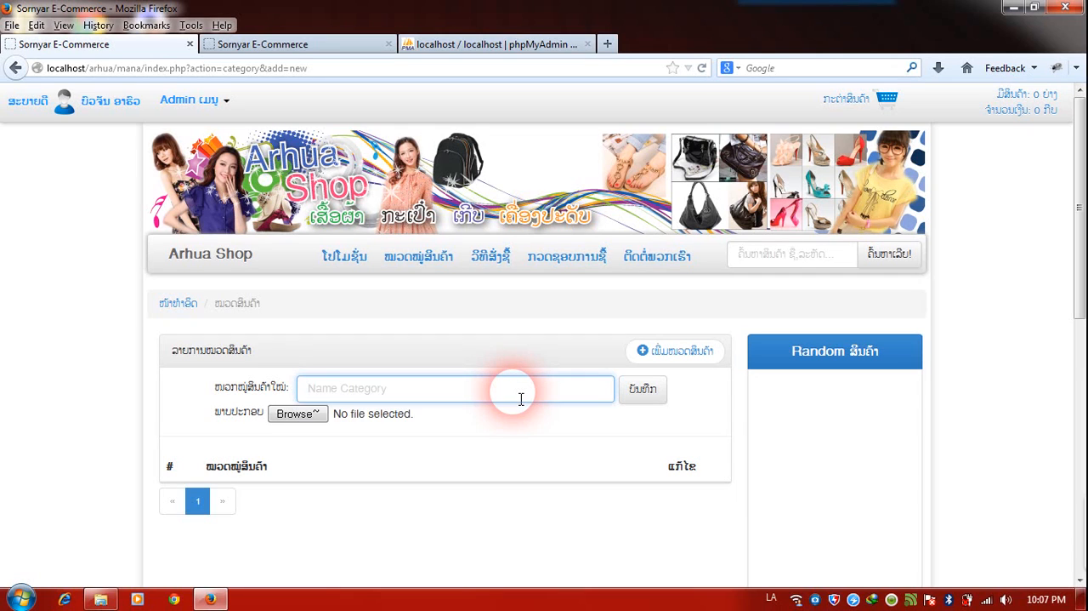
pyautogui.write('ກະ')
pyautogui.press('Down')
pyautogui.press('Return')
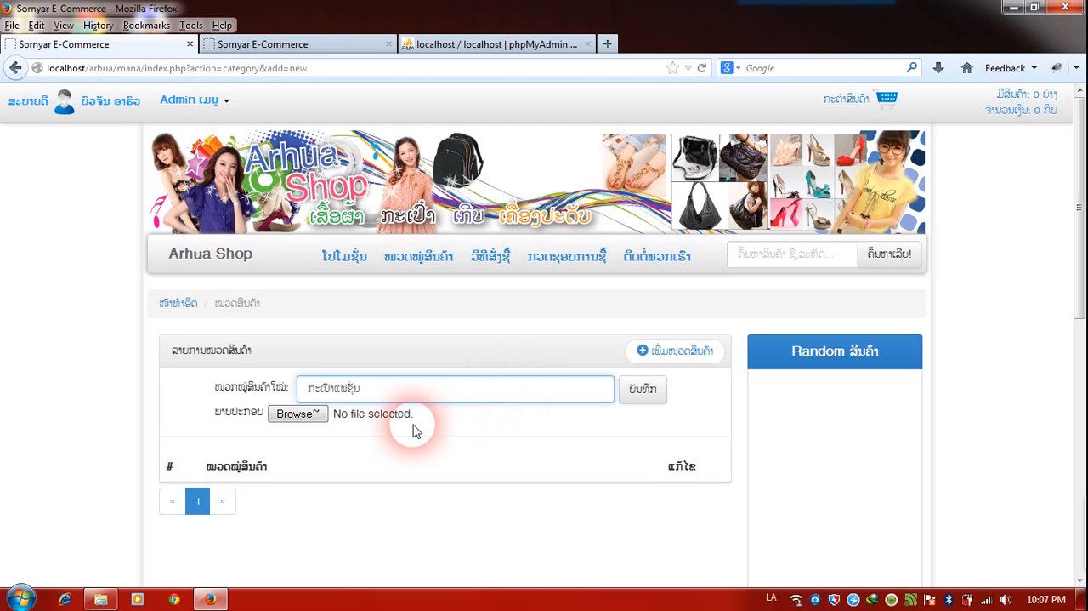
pyautogui.click(292, 415)
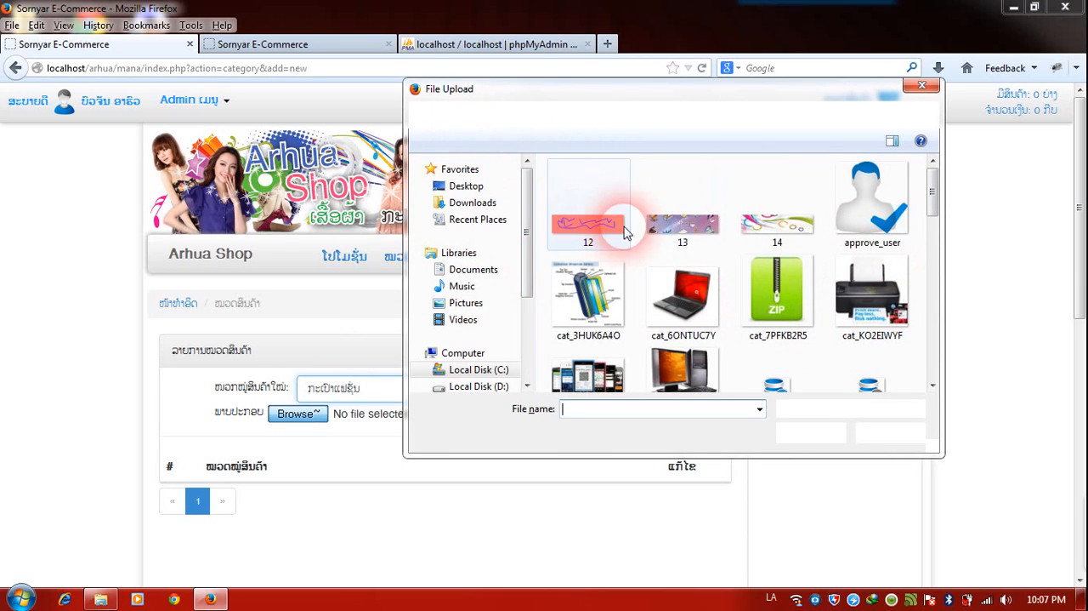
pyautogui.moveTo(930, 182)
pyautogui.mouseDown()
pyautogui.moveTo(932, 217)
pyautogui.moveTo(773, 170)
pyautogui.mouseUp()
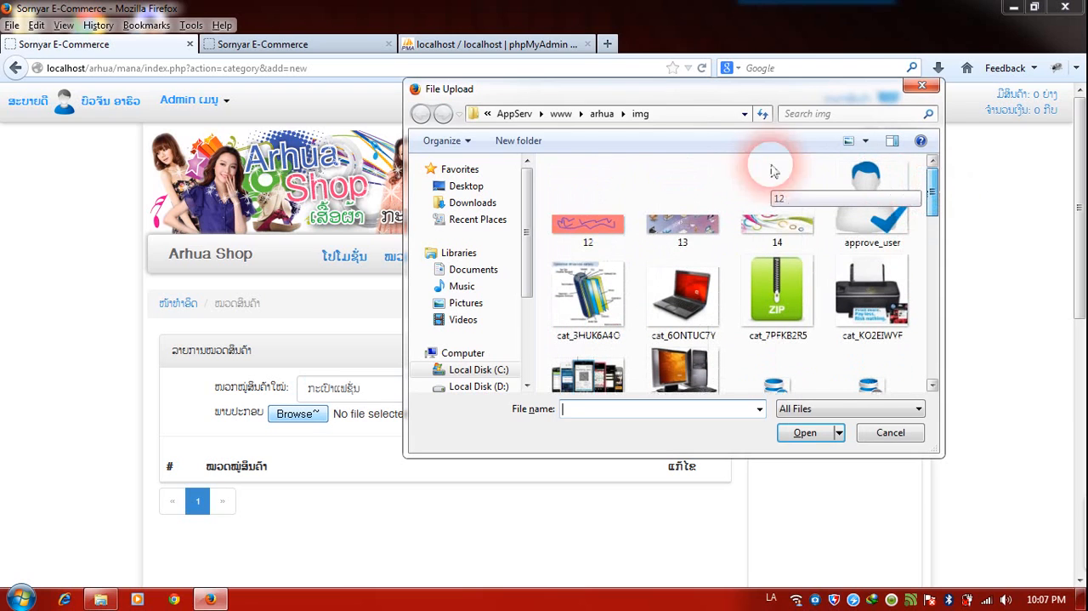
pyautogui.click(618, 121)
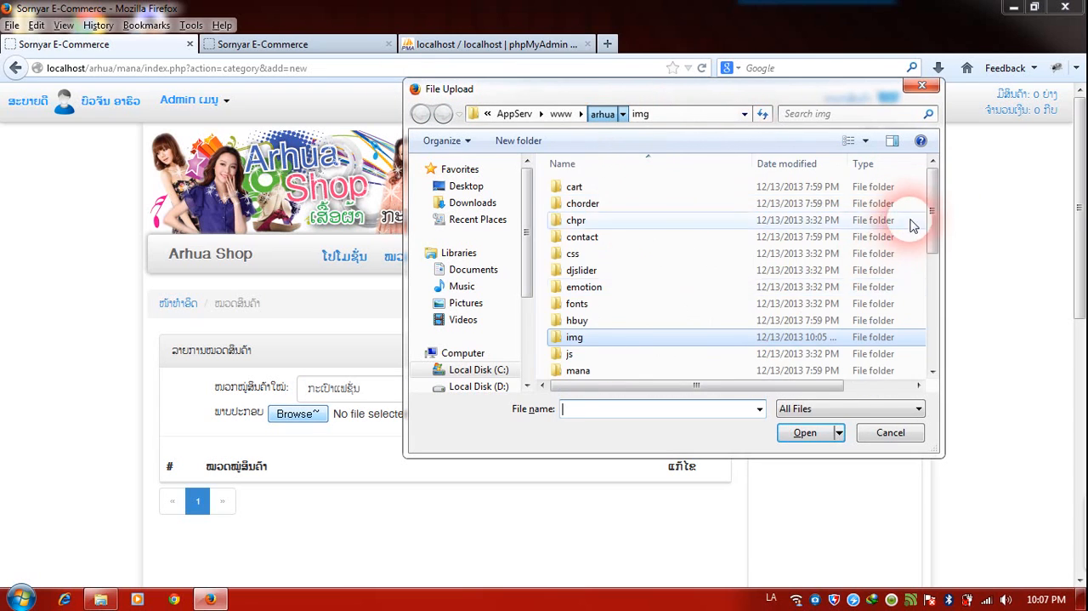
pyautogui.moveTo(935, 207); pyautogui.dragTo(931, 244)
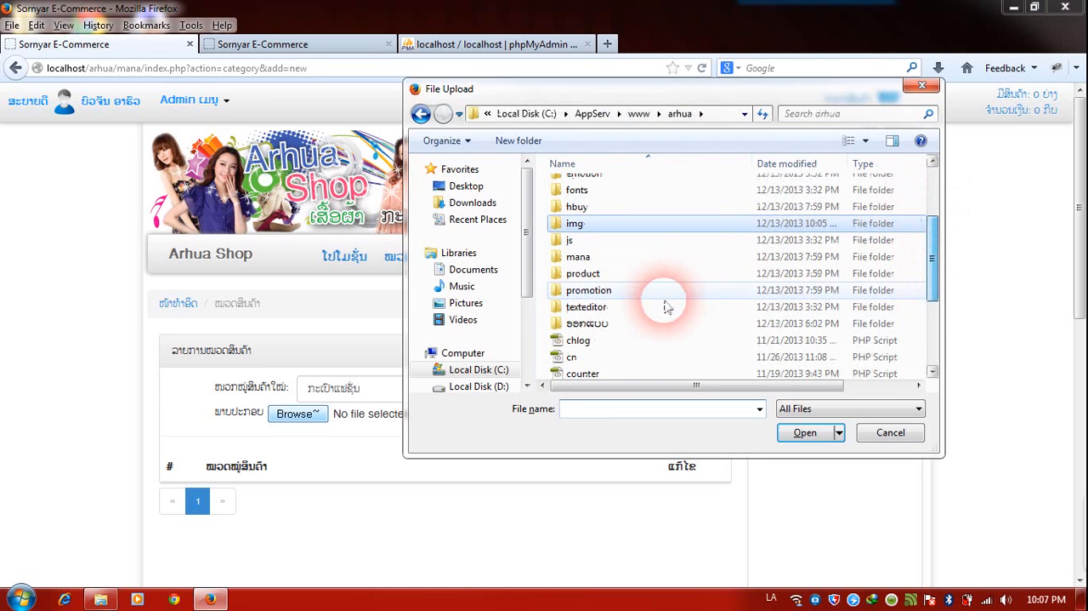
pyautogui.doubleClick(619, 326)
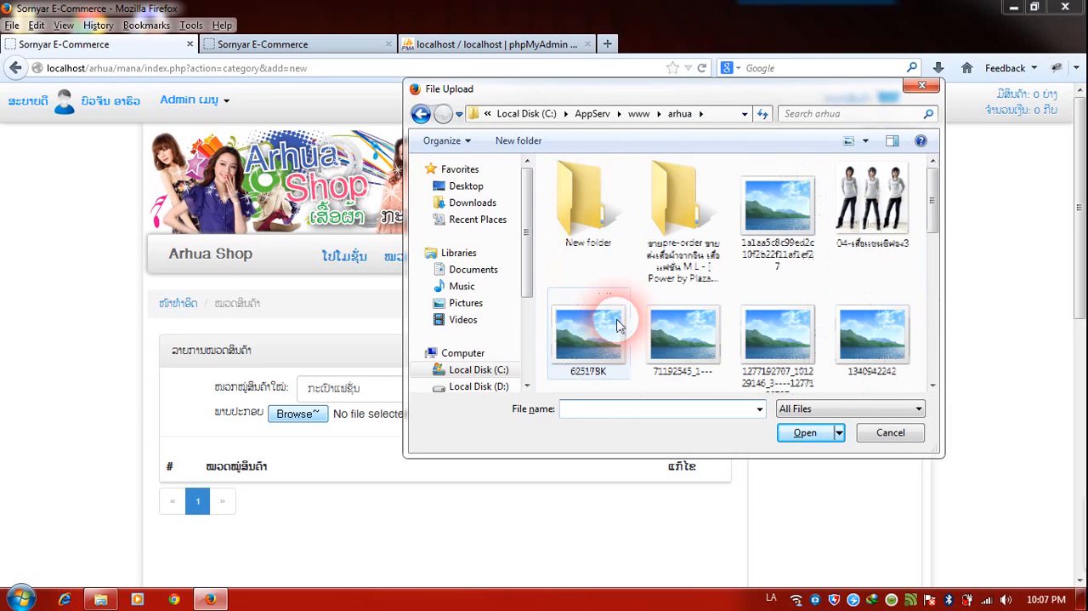
pyautogui.scroll(-2, 619, 326)
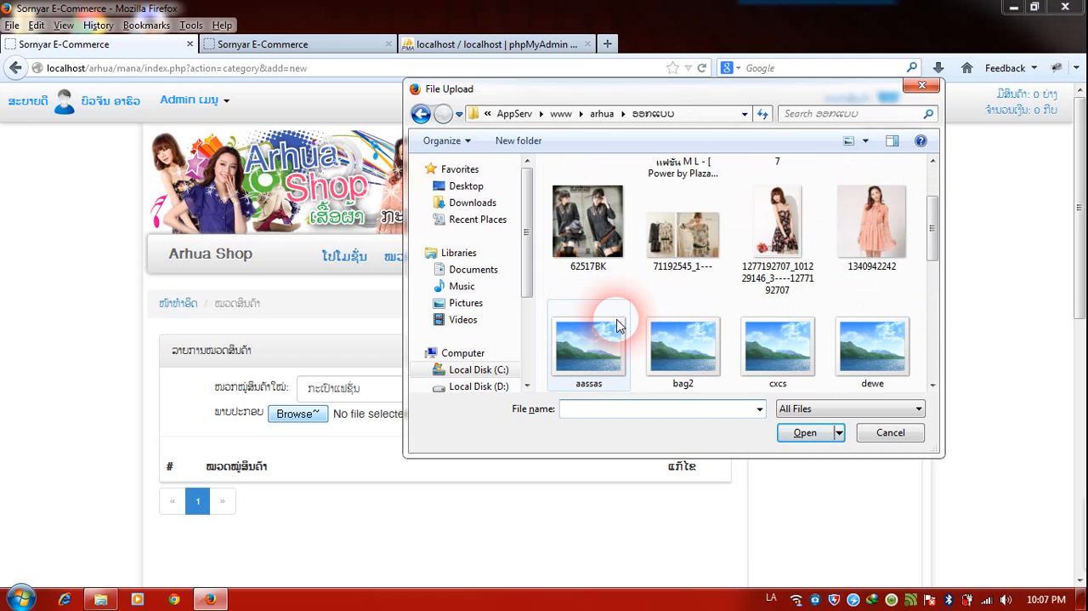
pyautogui.scroll(-5, 629, 314)
pyautogui.scroll(3, 636, 313)
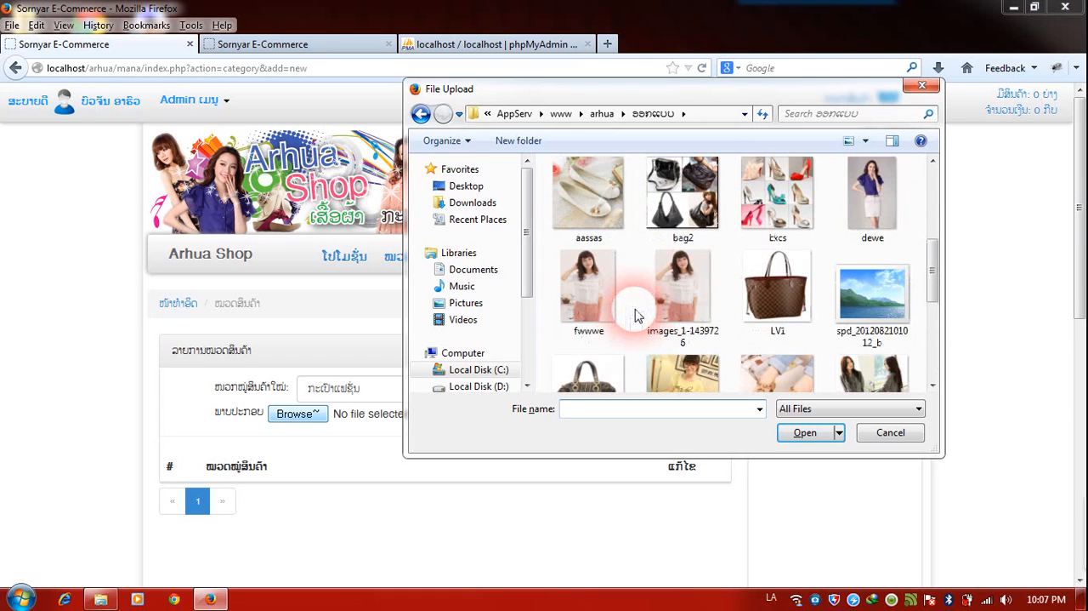
pyautogui.scroll(-2, 768, 309)
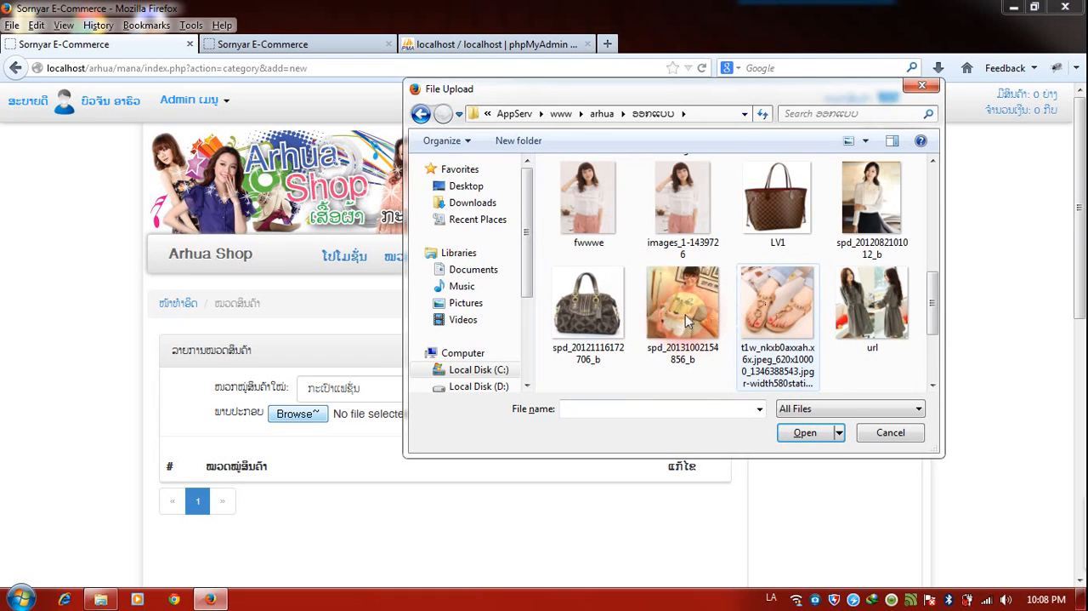
pyautogui.doubleClick(603, 313)
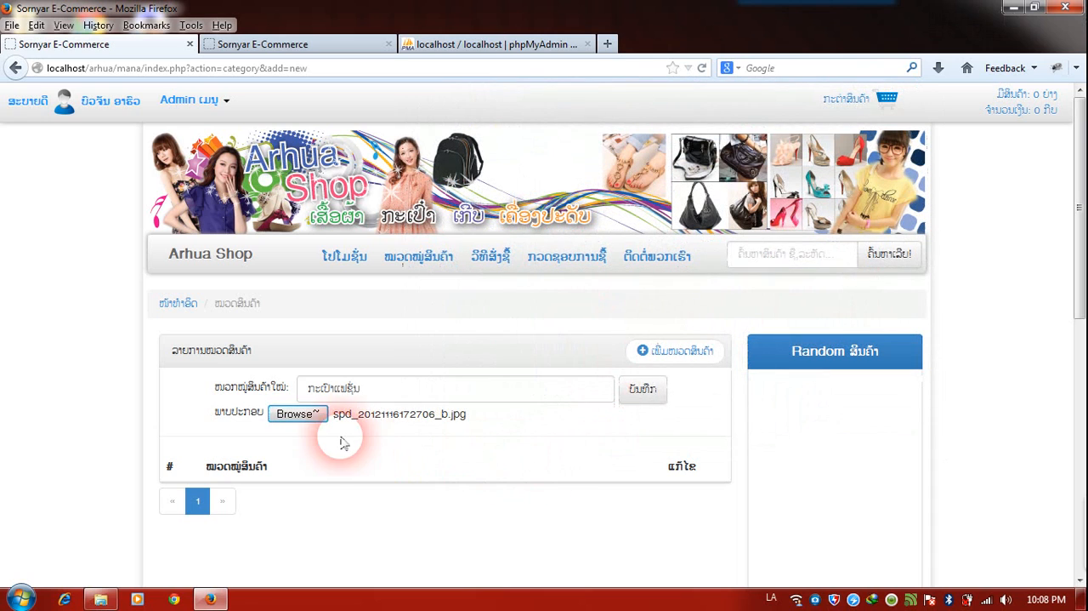
pyautogui.click(651, 396)
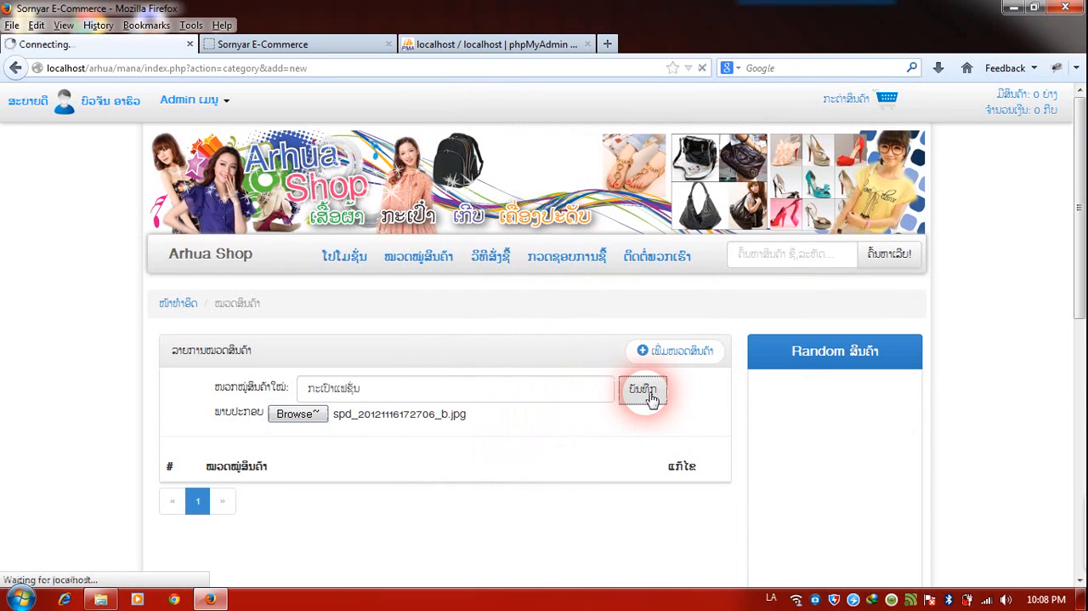
# Add another product category named "ເກີບສວຍງາມ" with the shoe image aassas as its picture, and save it.
pyautogui.scroll(-2, 644, 401)
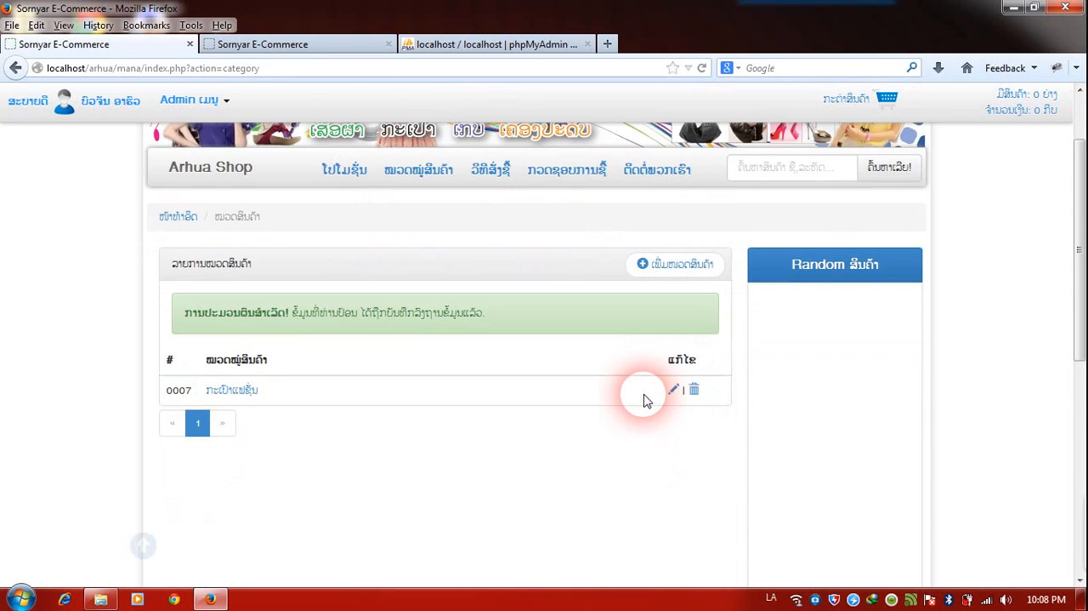
pyautogui.click(679, 265)
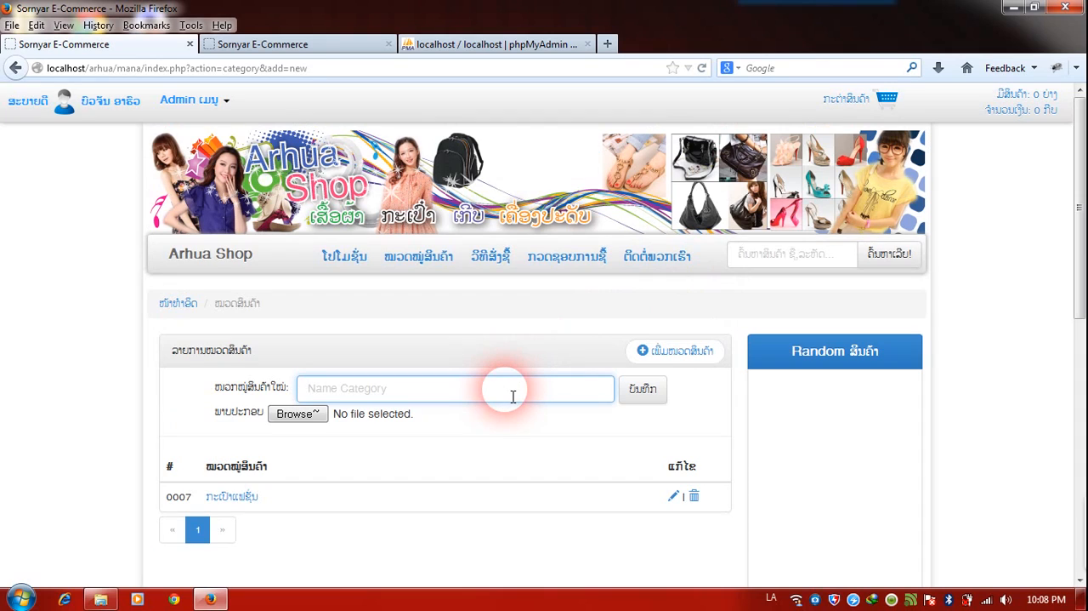
pyautogui.press('BackSpace')
pyautogui.write('ເກີບສວຍງາມ')
pyautogui.click(298, 414)
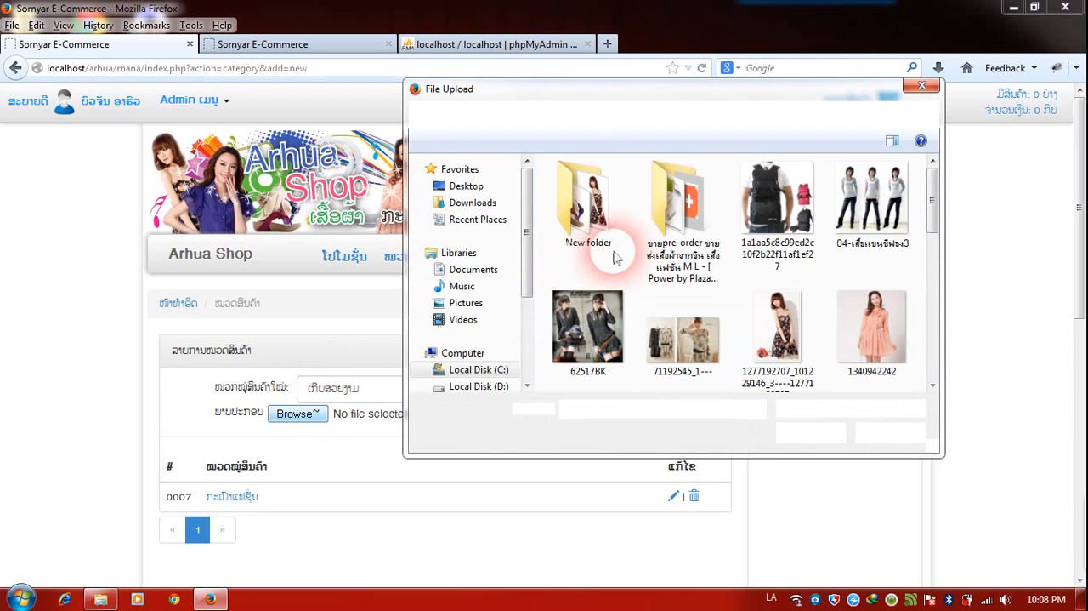
pyautogui.moveTo(931, 187); pyautogui.dragTo(933, 219)
pyautogui.doubleClick(606, 302)
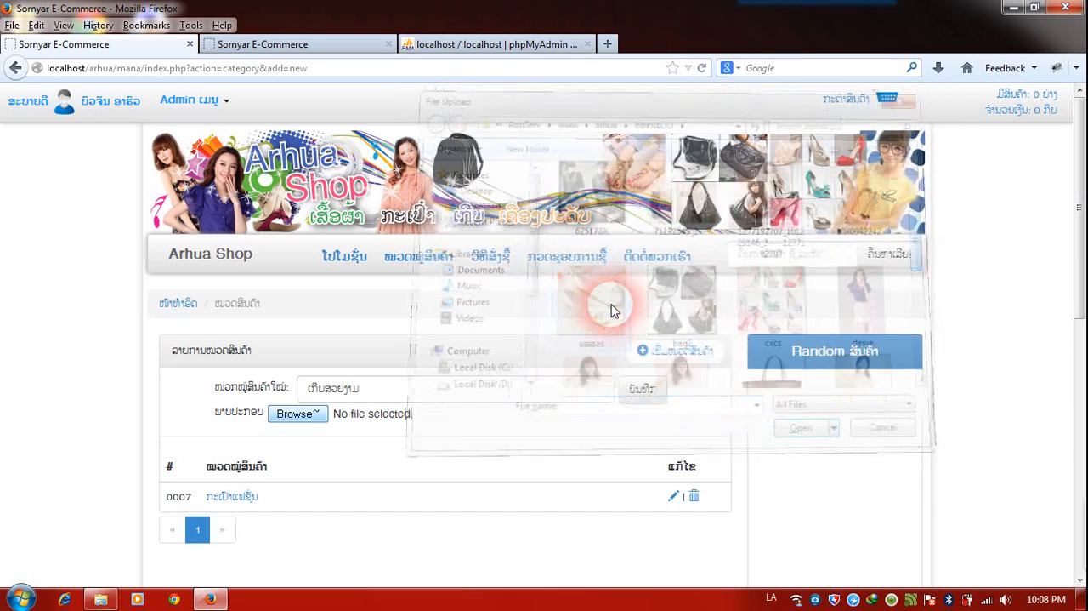
pyautogui.click(644, 390)
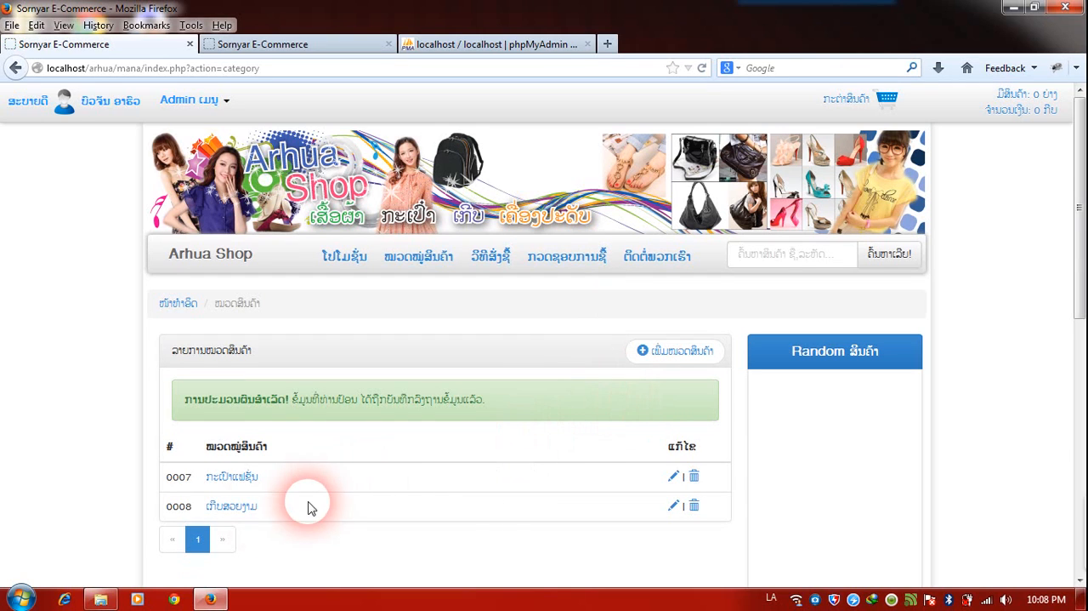
# Add a third product category named "ເສື້ອຜ້າແຟຊັ່ນ" with the clothing image 62517BK as its picture, and save it.
pyautogui.click(678, 354)
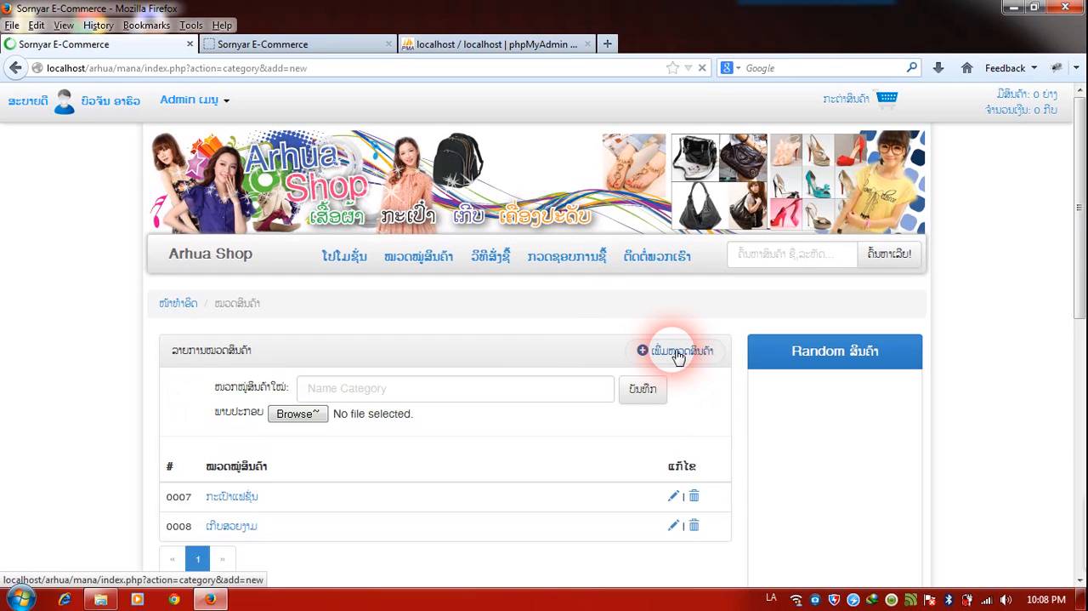
pyautogui.click(437, 388)
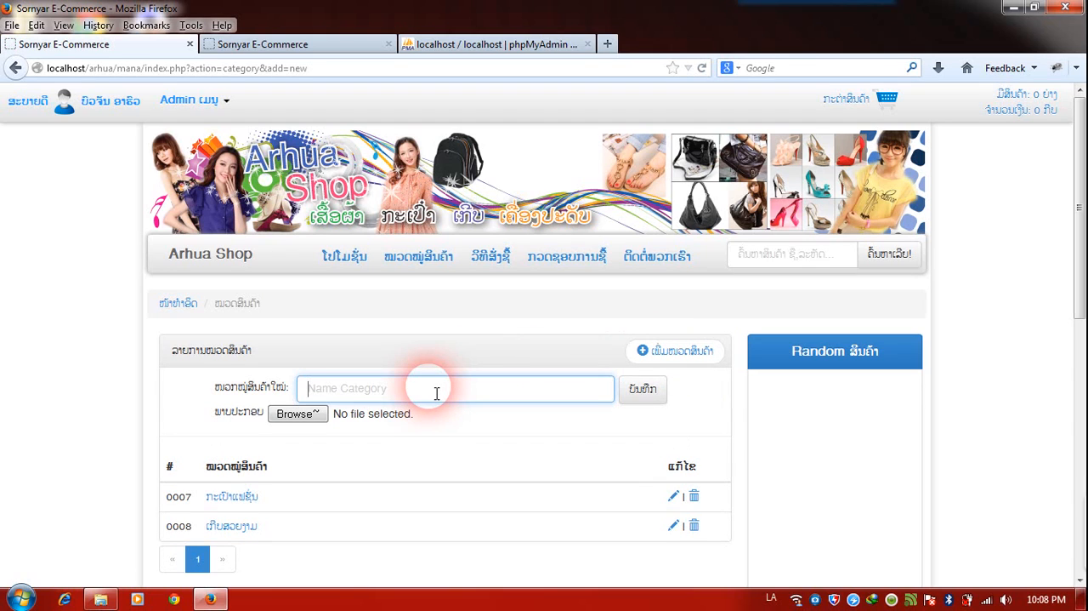
pyautogui.write('ກ')
pyautogui.press('BackSpace')
pyautogui.click(293, 415)
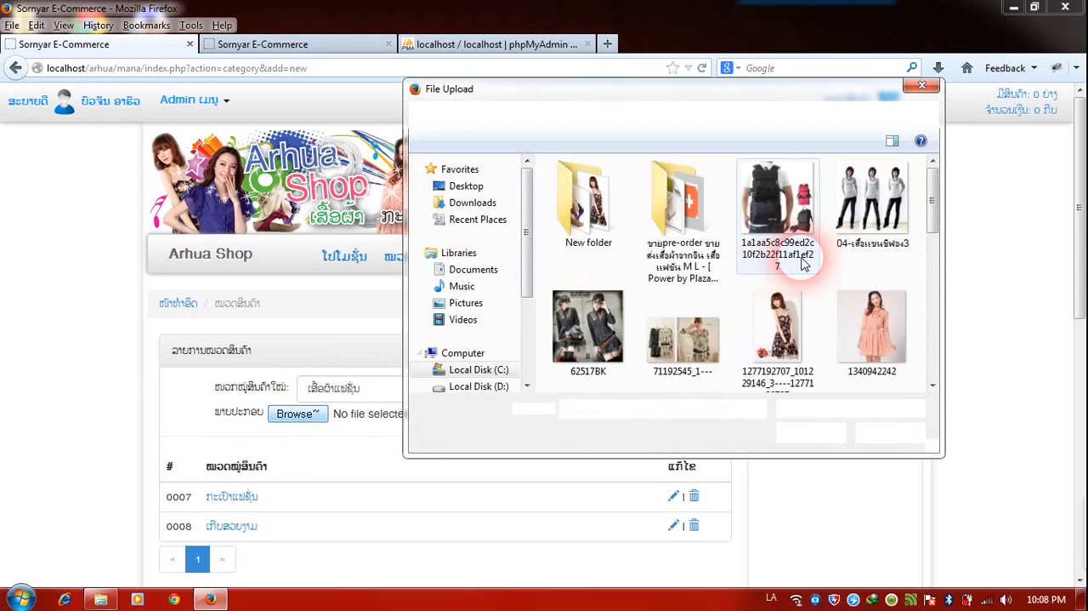
pyautogui.click(872, 323)
pyautogui.click(690, 336)
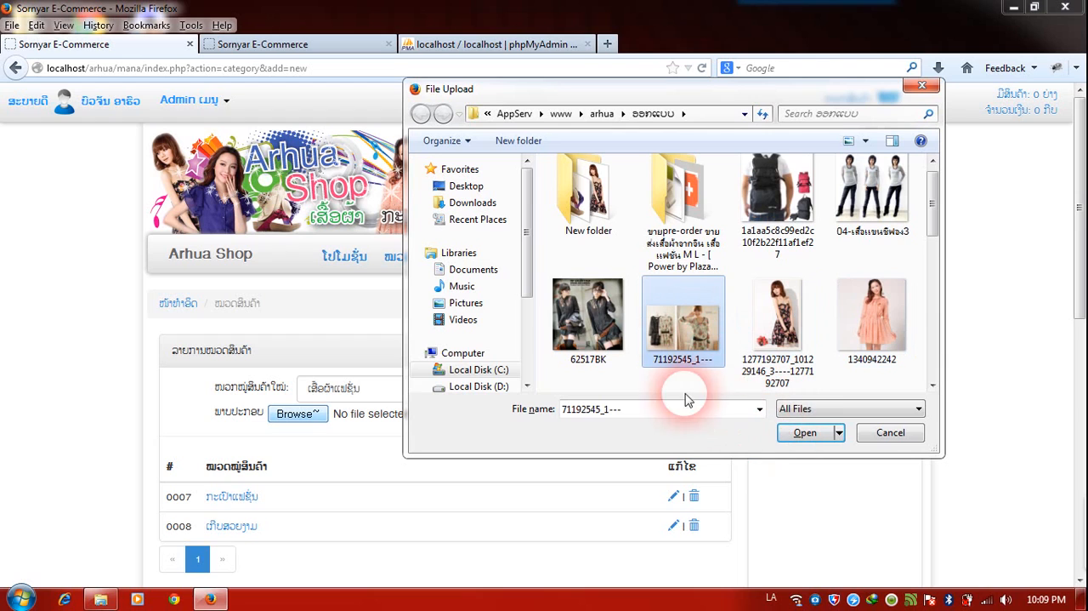
pyautogui.click(600, 339)
pyautogui.click(816, 434)
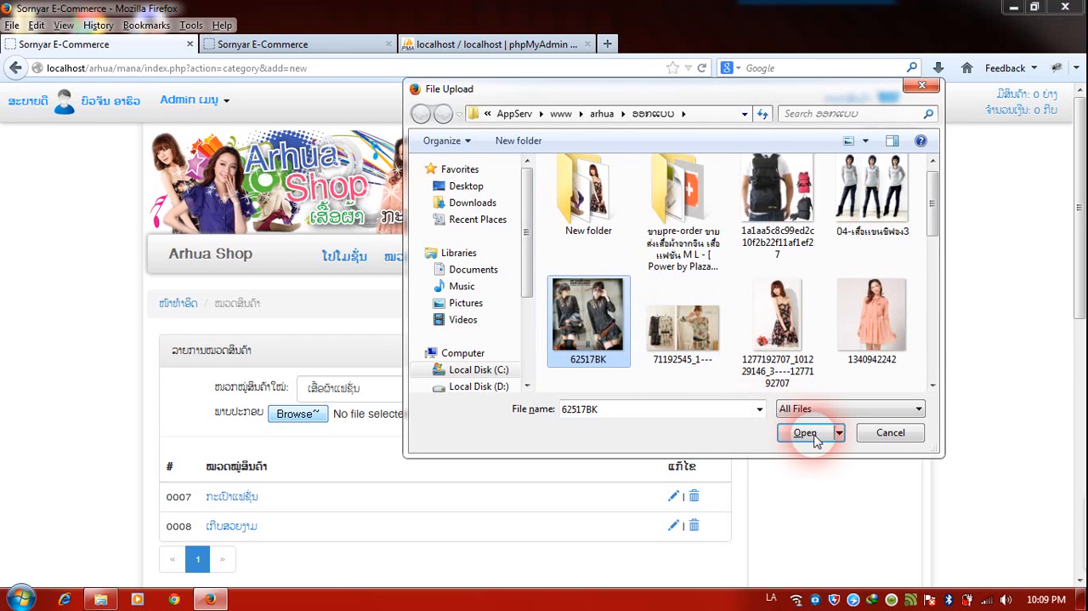
pyautogui.click(643, 390)
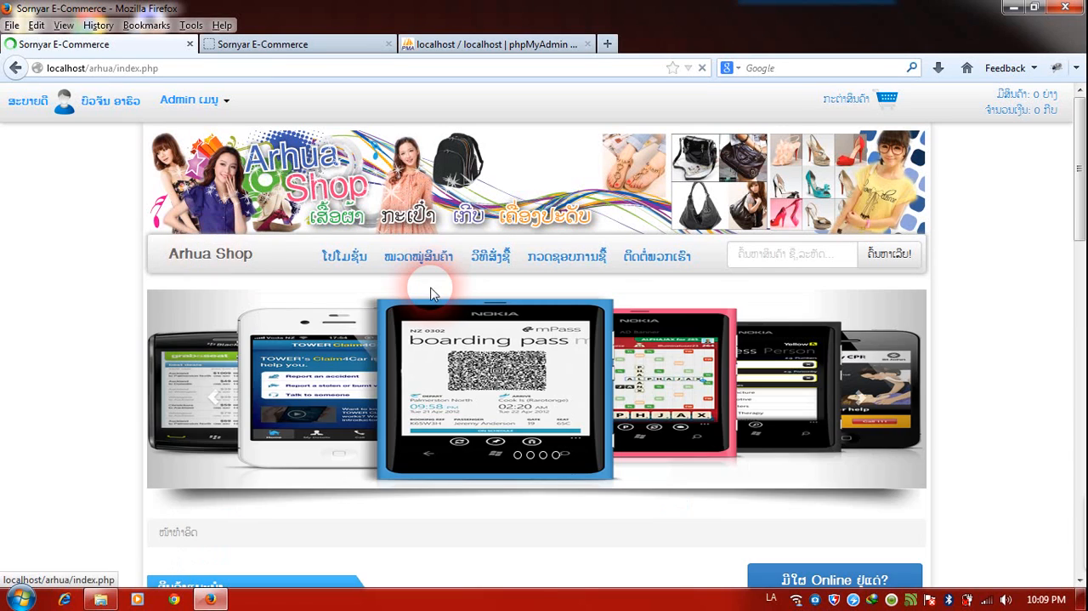
# Check the category list on the public home page and view the ກະເປົາແຟຊັ່ນ category page with its sharing options.
pyautogui.scroll(-4, 451, 340)
pyautogui.scroll(-3, 453, 361)
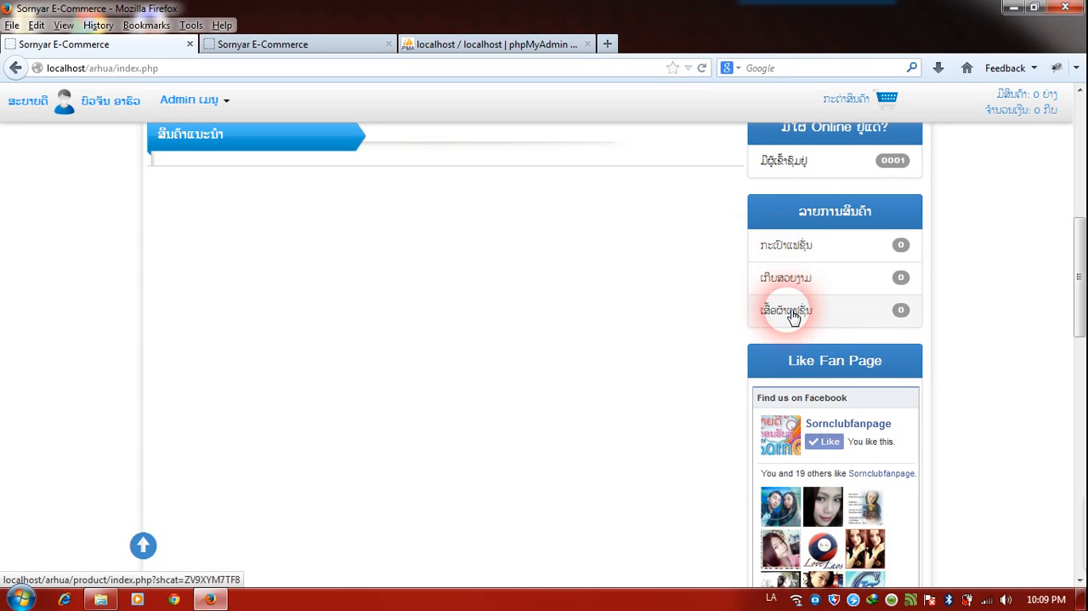
pyautogui.click(789, 250)
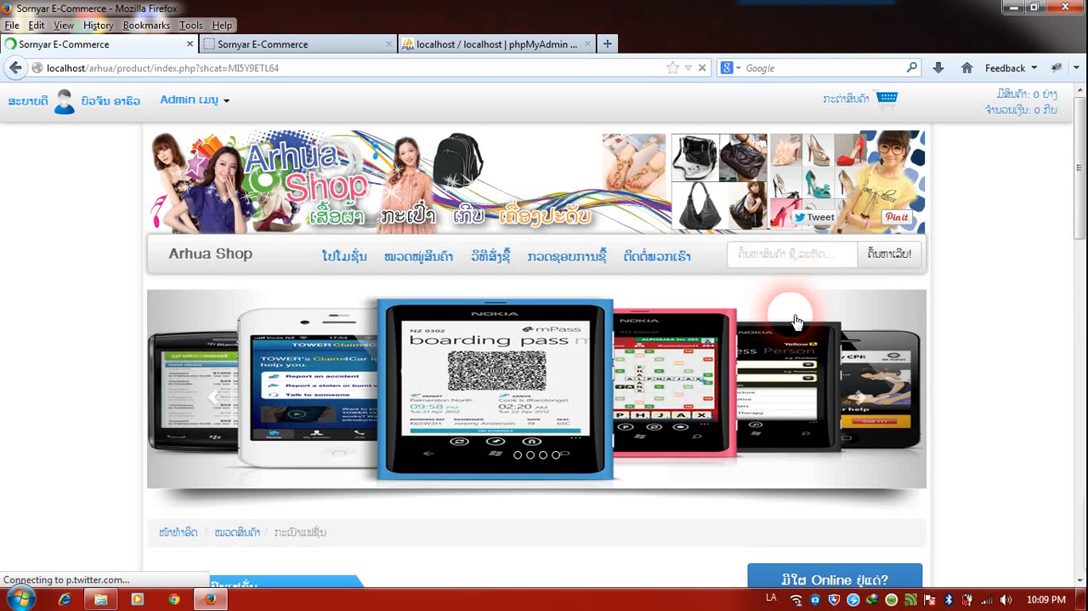
pyautogui.scroll(-2, 777, 392)
pyautogui.scroll(-4, 777, 393)
pyautogui.scroll(2, 760, 377)
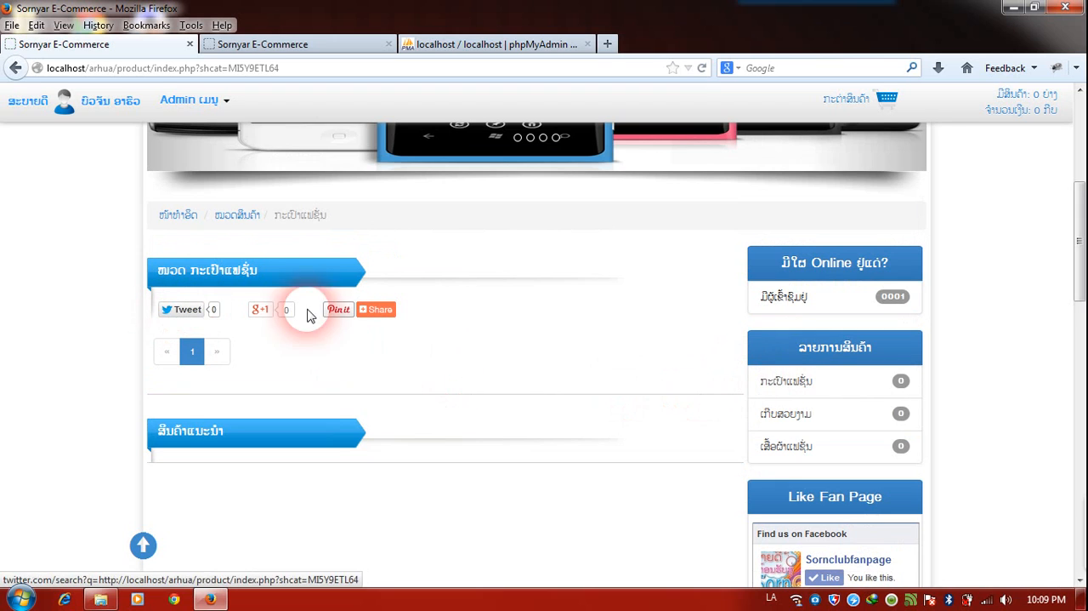
pyautogui.scroll(1, 541, 347)
pyautogui.scroll(1, 541, 348)
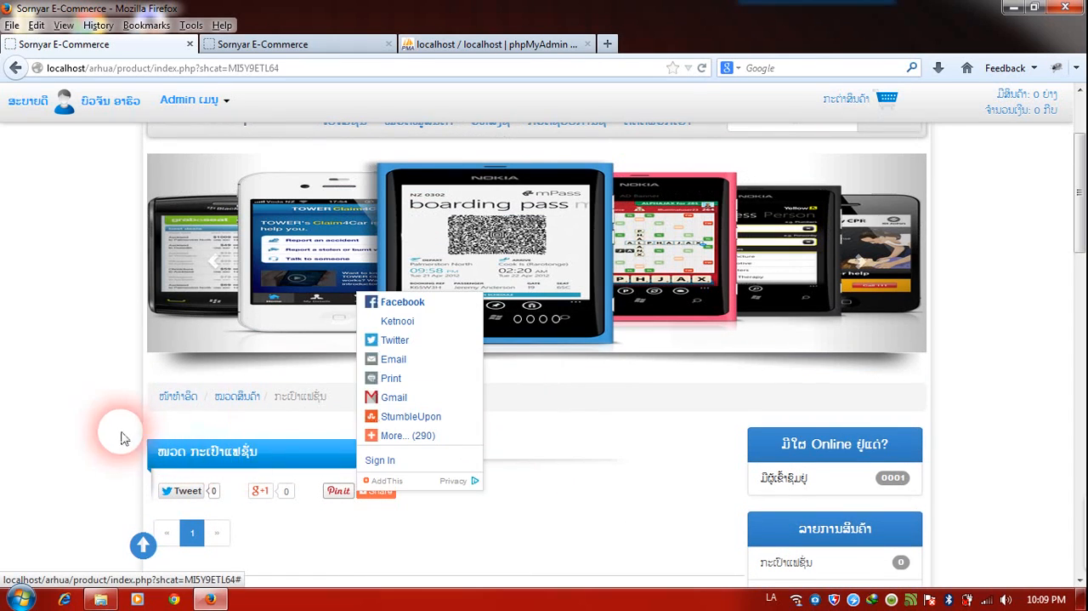
pyautogui.scroll(1, 187, 426)
pyautogui.scroll(1, 192, 428)
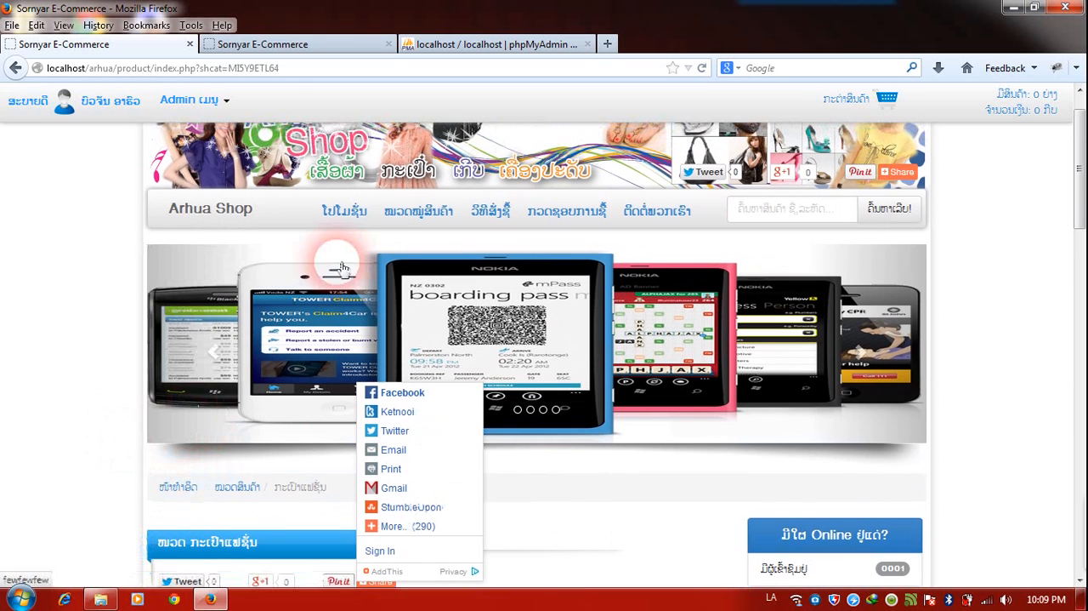
# Check the new categories and their pictures on the public product categories page.
pyautogui.click(436, 218)
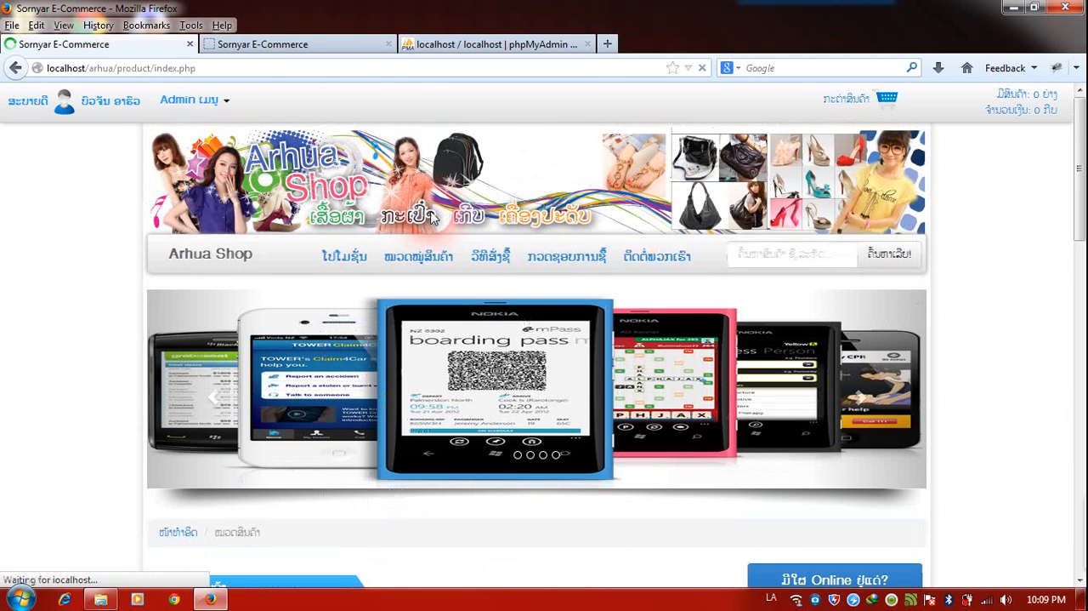
pyautogui.click(437, 258)
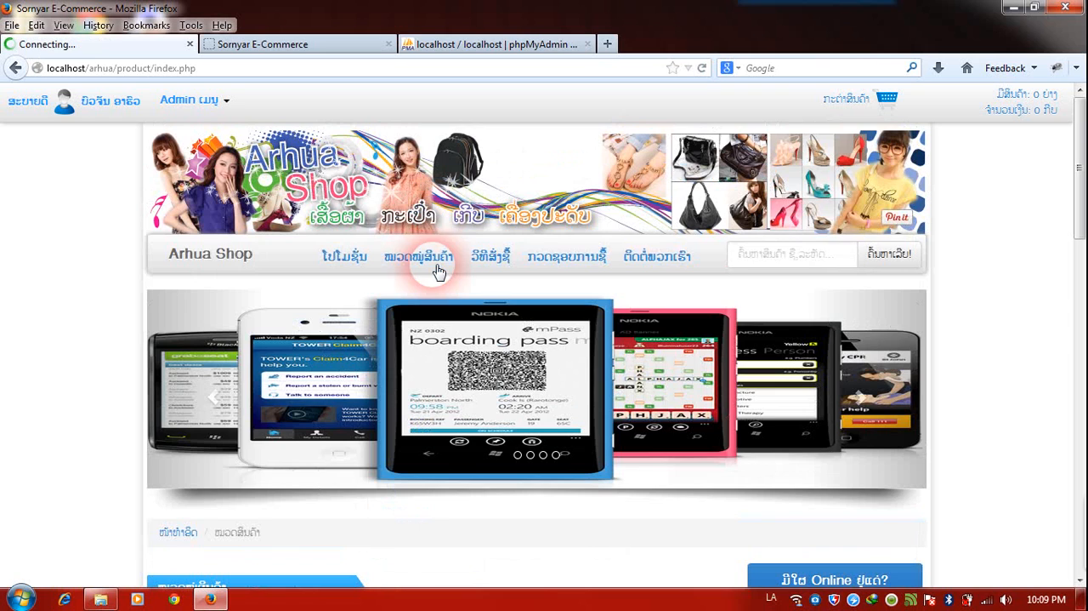
pyautogui.scroll(-3, 437, 328)
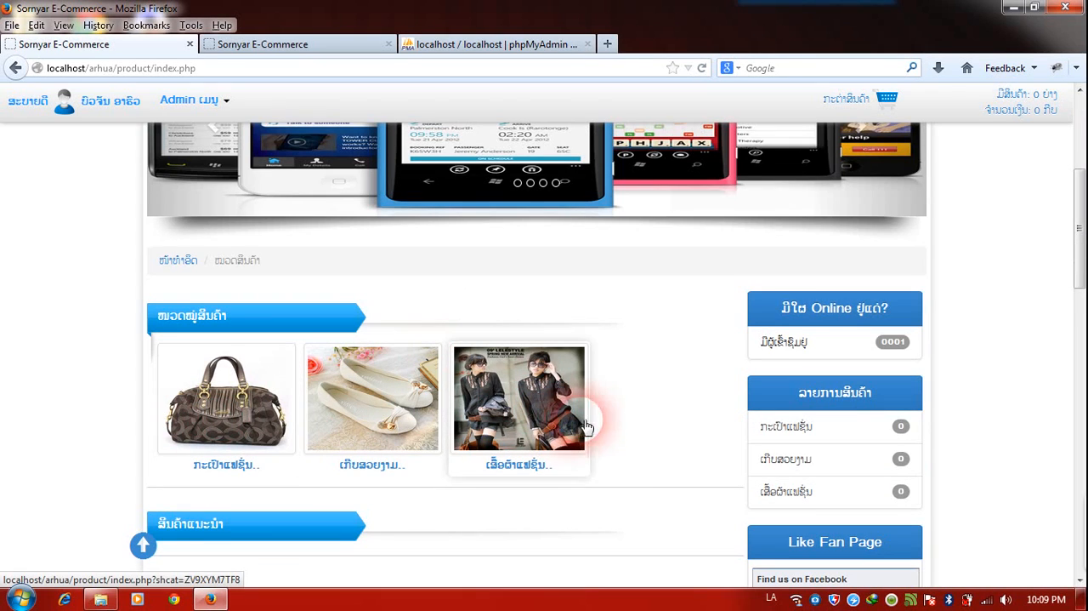
pyautogui.scroll(2, 651, 400)
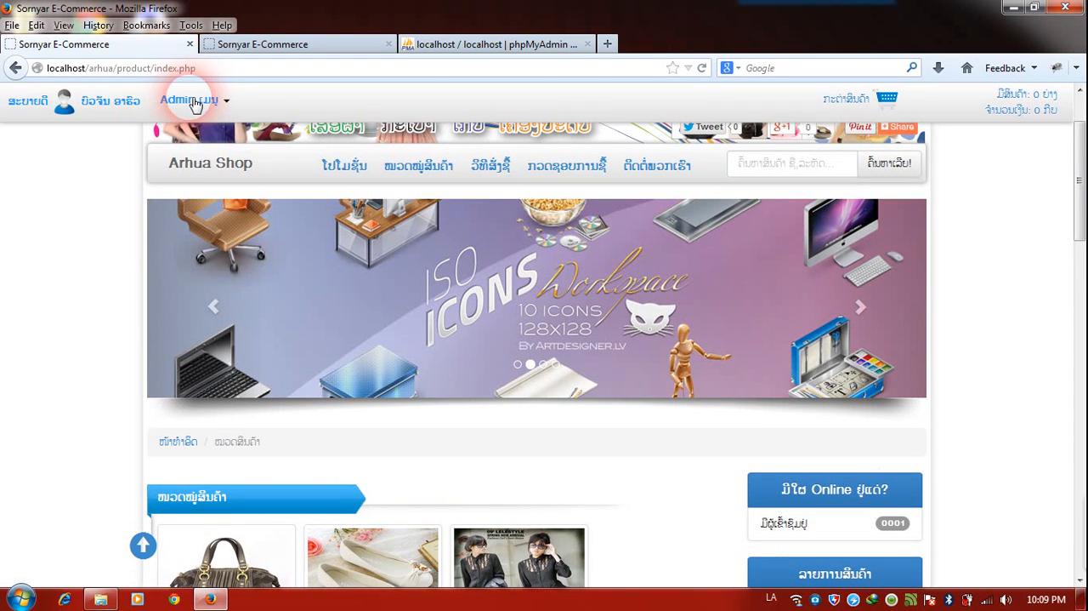
# Start a new product in the product management page, naming it "ແຟຊັ່ນໃຫມ່" with a price of 45000 kip.
pyautogui.click(187, 99)
pyautogui.click(204, 257)
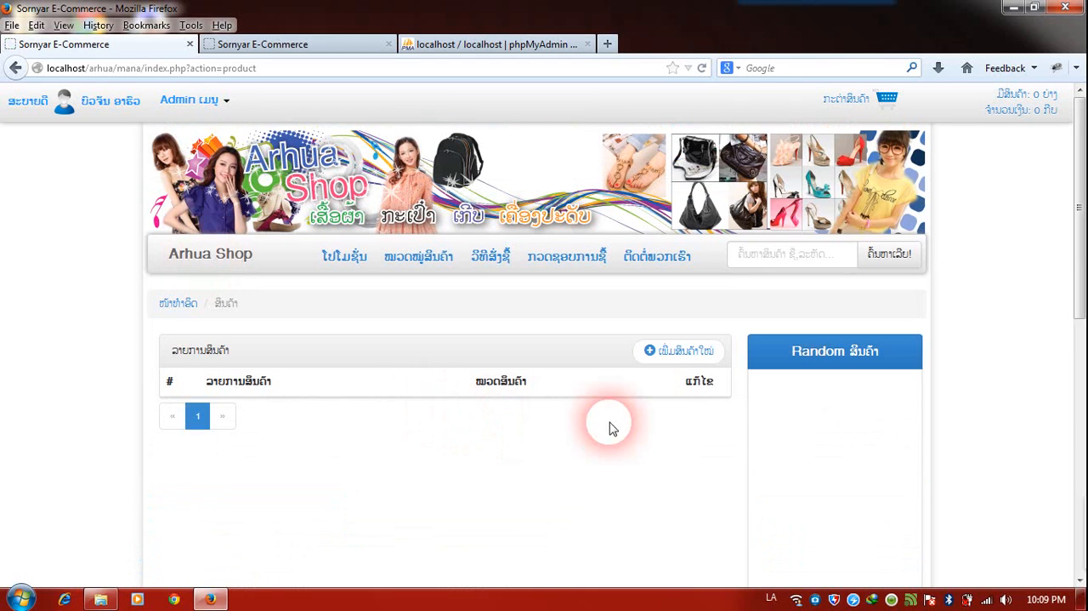
pyautogui.click(699, 359)
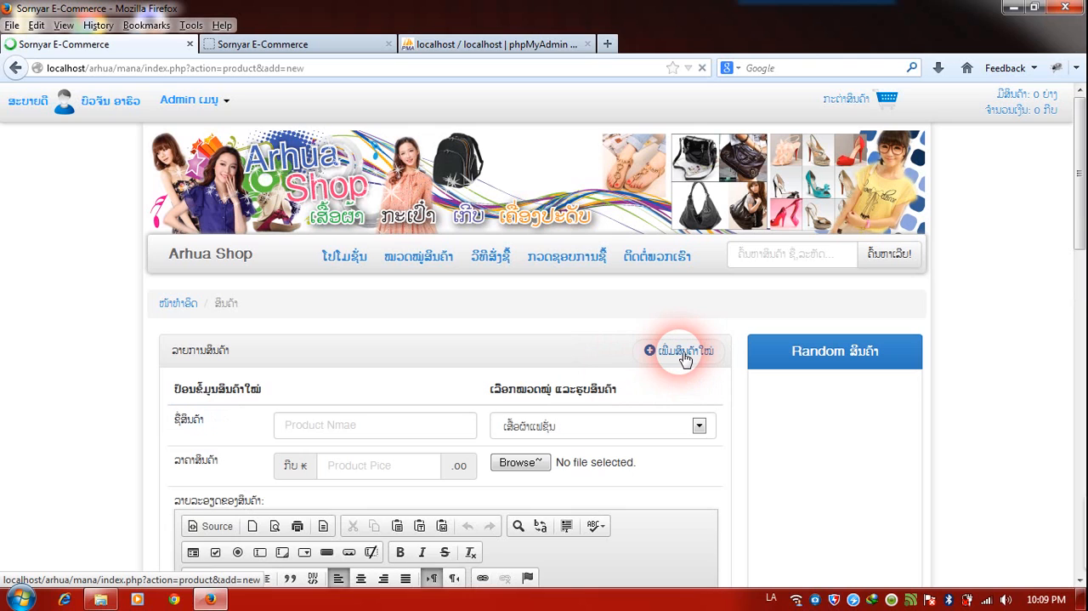
pyautogui.scroll(-2, 632, 367)
pyautogui.click(373, 247)
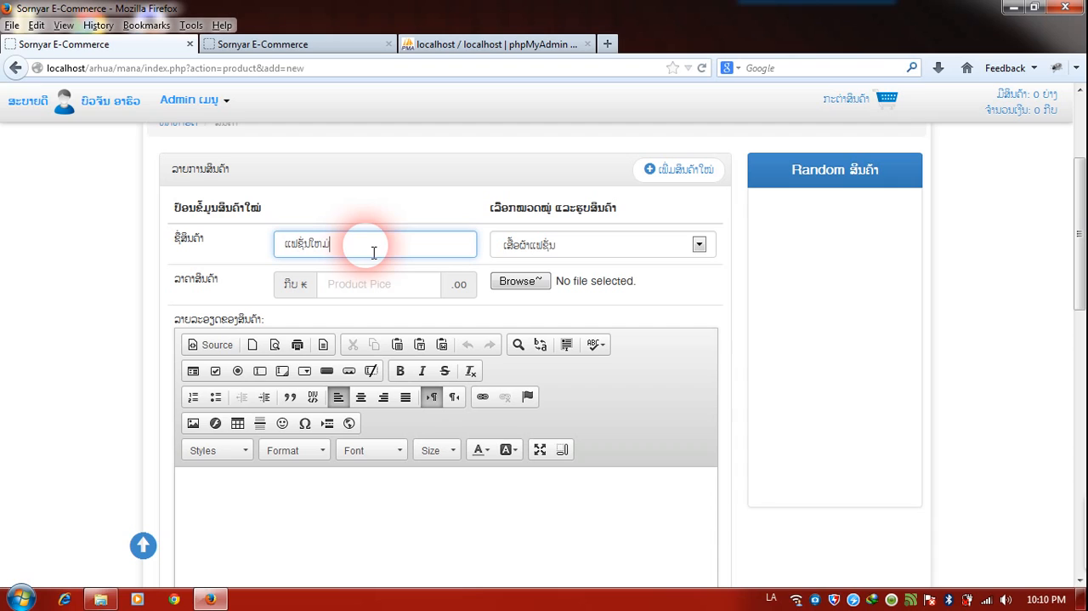
pyautogui.click(390, 295)
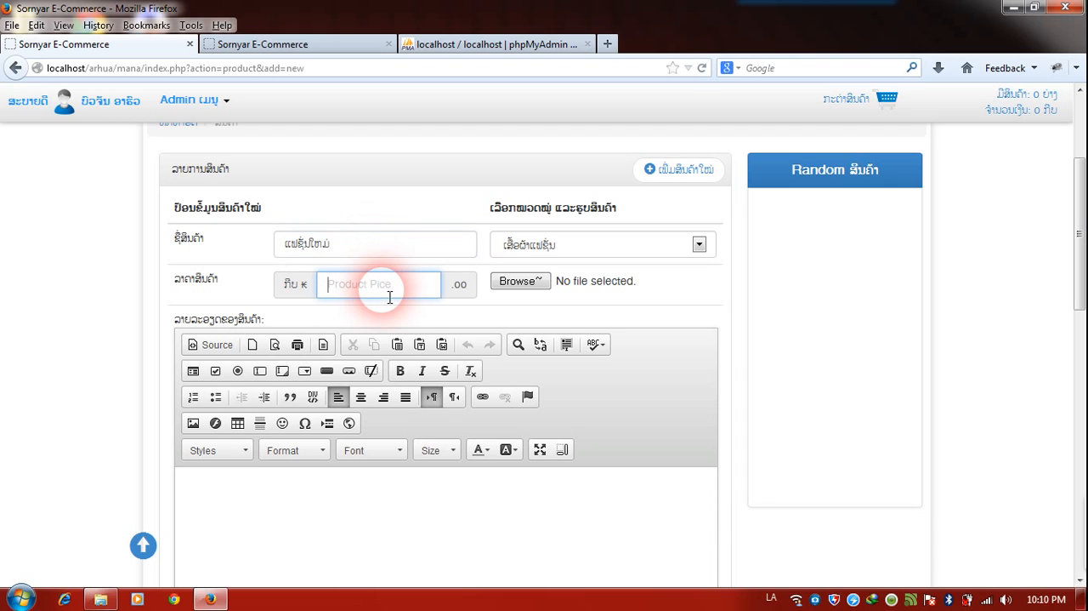
pyautogui.write('45')
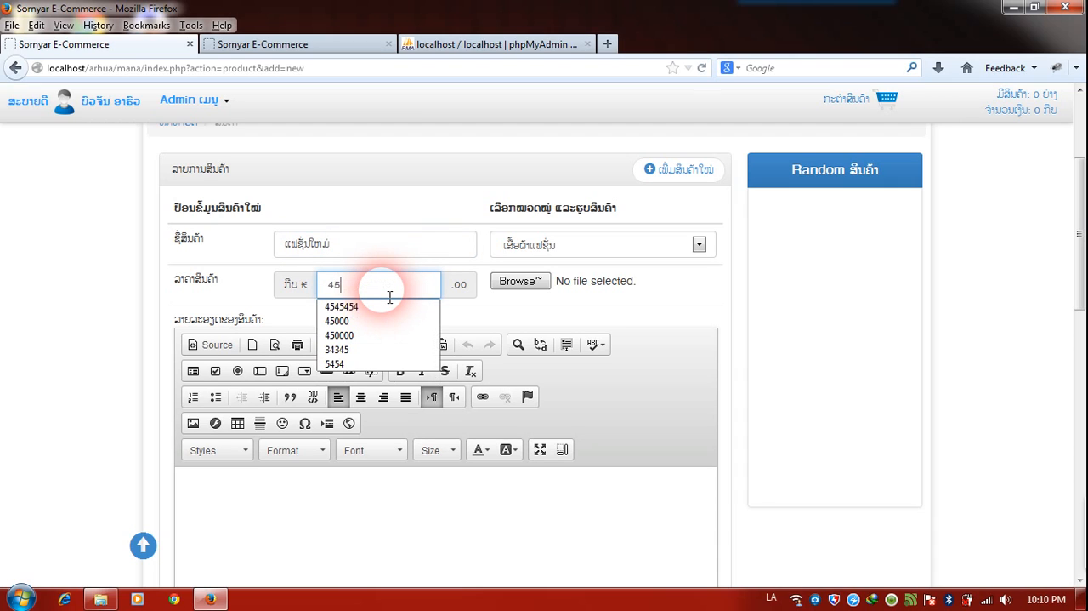
pyautogui.write('000')
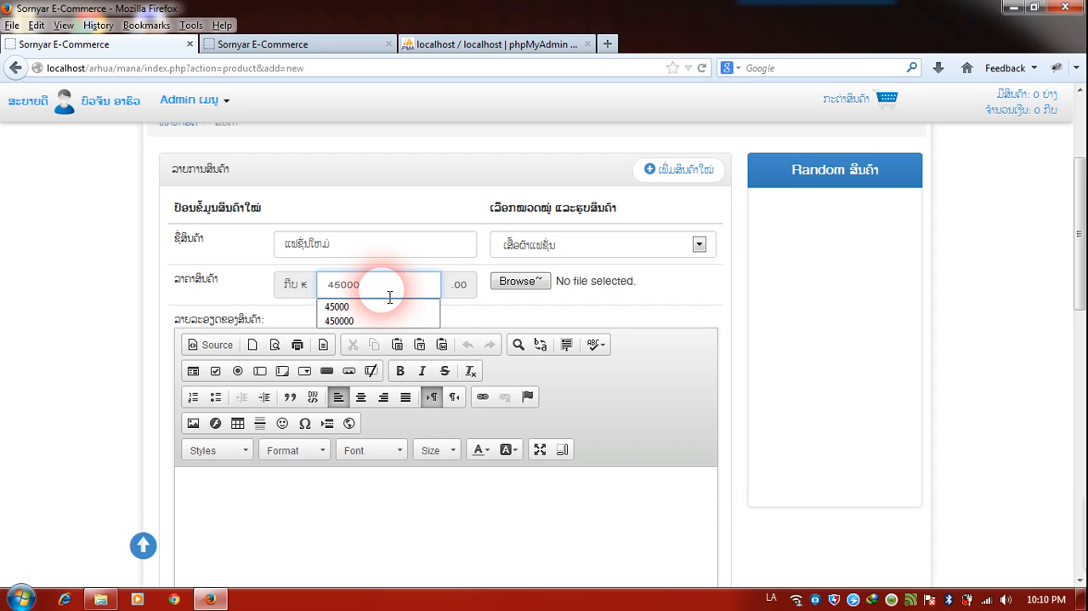
pyautogui.click(548, 245)
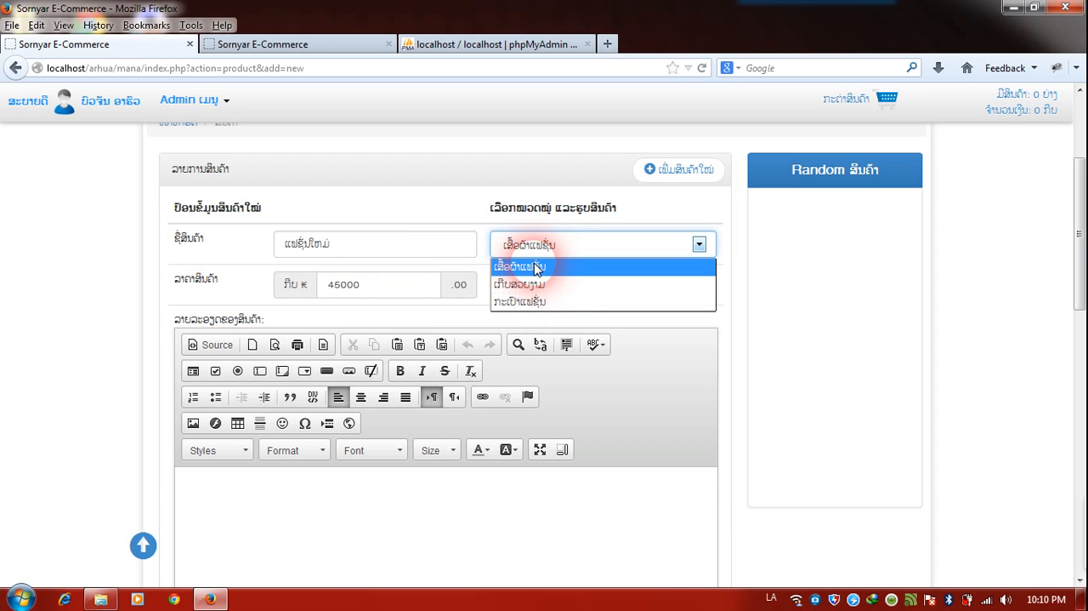
pyautogui.click(536, 268)
pyautogui.click(535, 284)
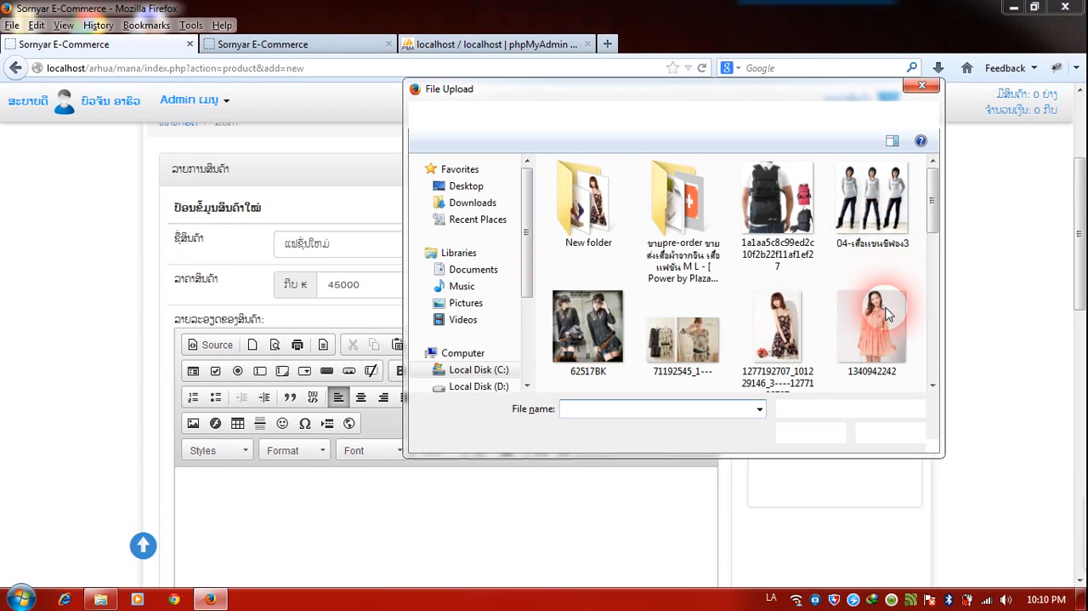
pyautogui.doubleClick(886, 315)
# Enter "ຂໍ້ມູນລາຍລະອຽດເພີ່ມເຕີມ" as the product's description and save the product.
pyautogui.click(442, 508)
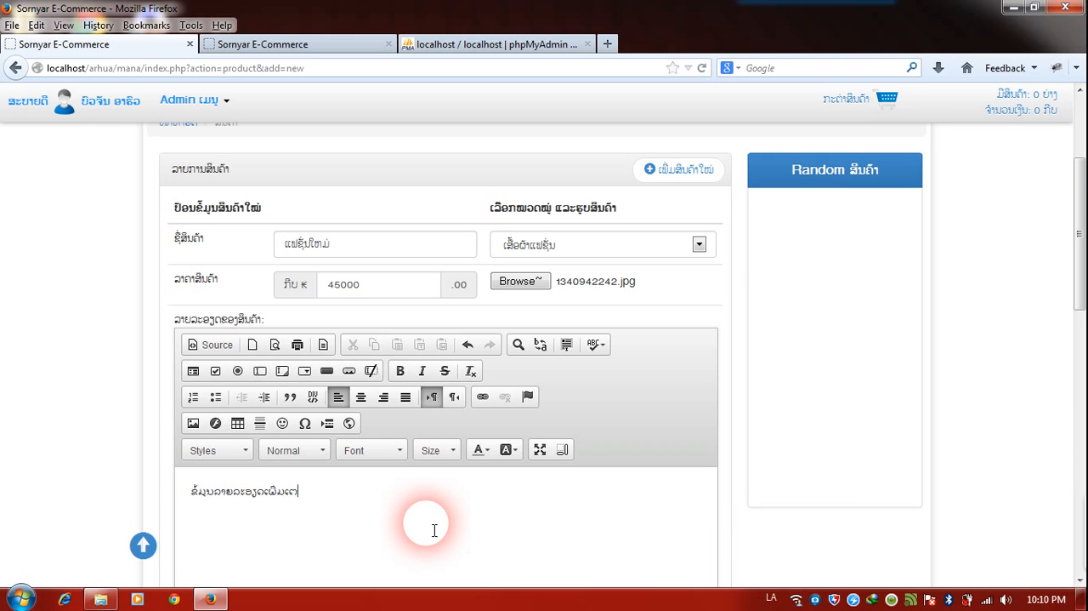
pyautogui.scroll(-5, 748, 393)
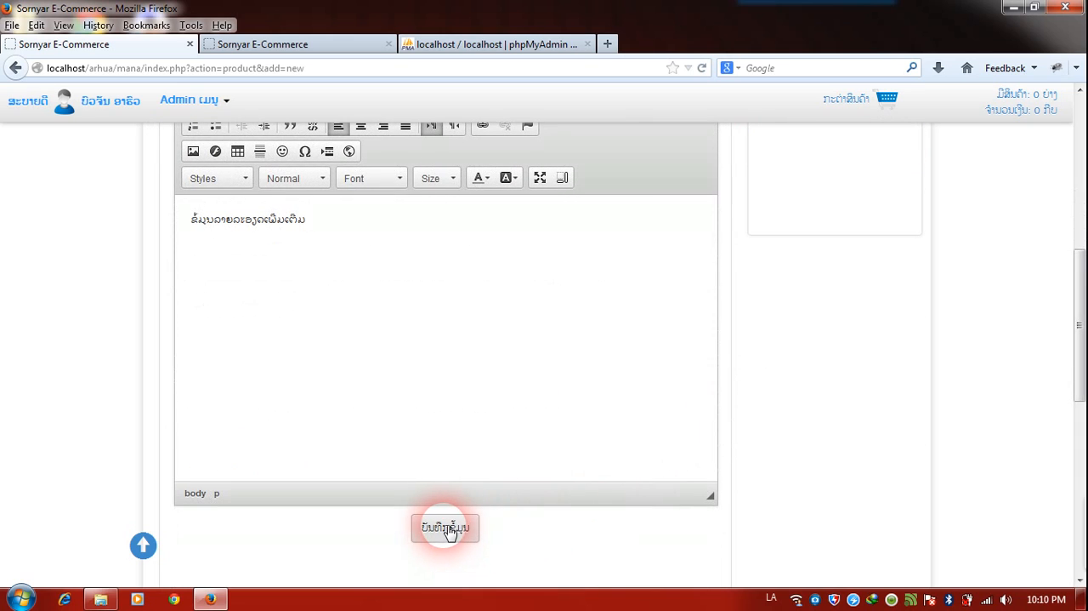
pyautogui.click(444, 527)
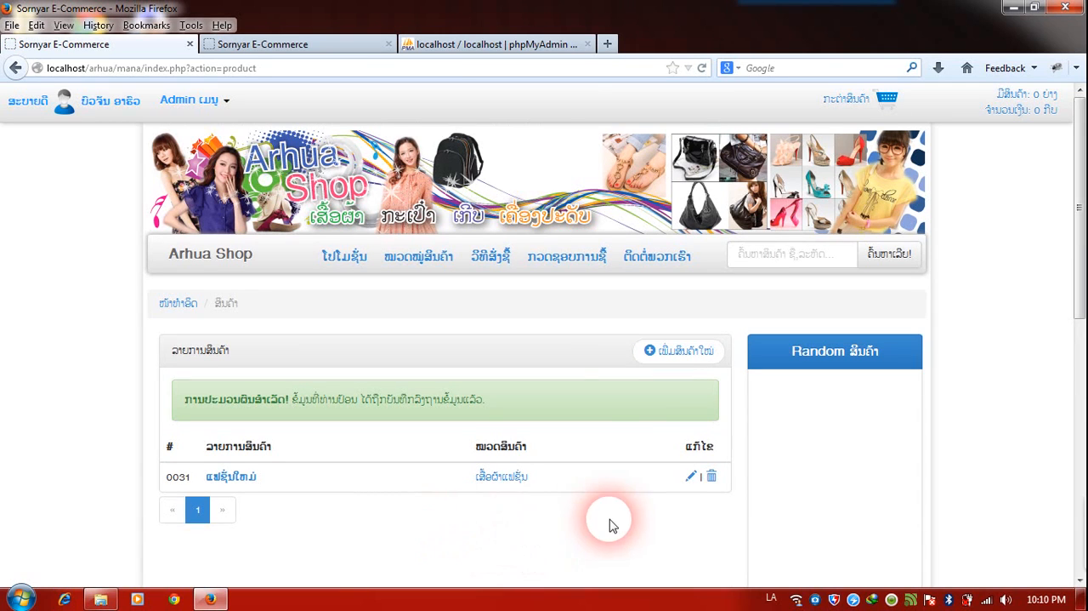
# Start a second product named "ເກີບຄູ່" with a price of 50000 kip.
pyautogui.click(677, 357)
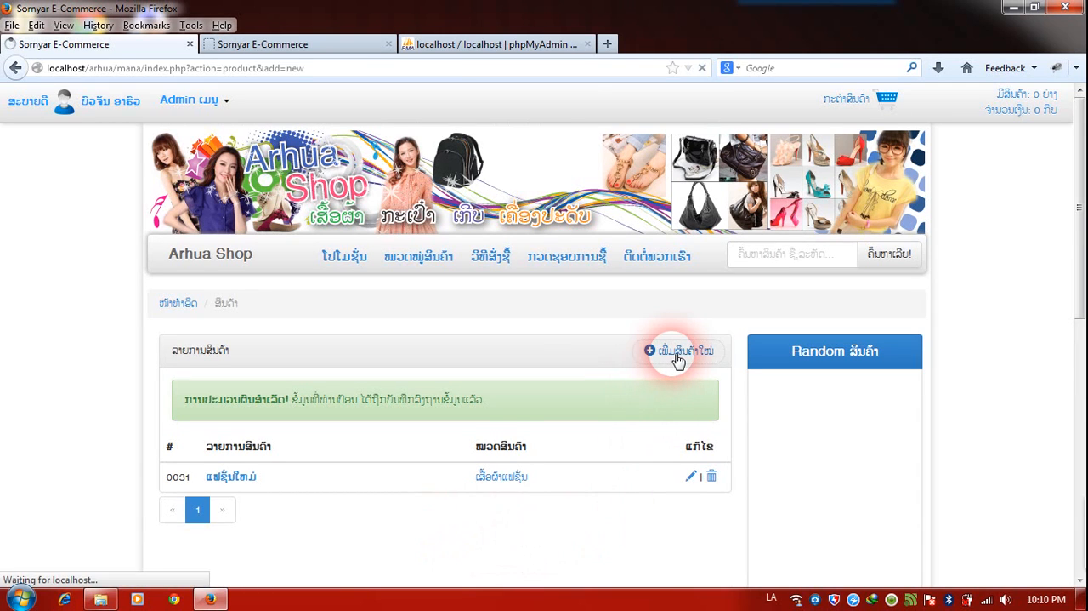
pyautogui.click(415, 431)
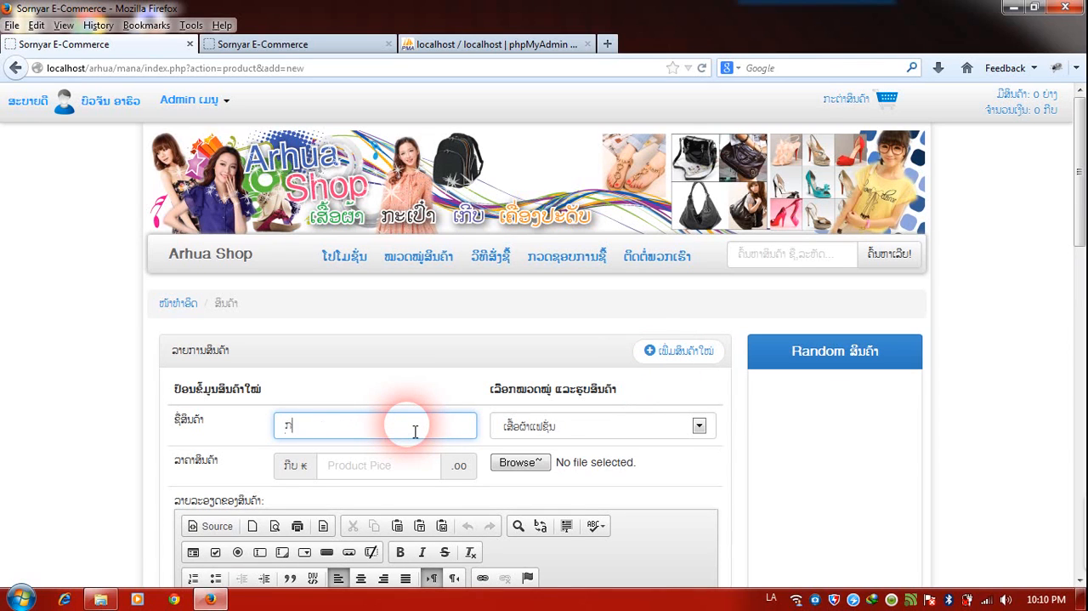
pyautogui.write('ເກີບ')
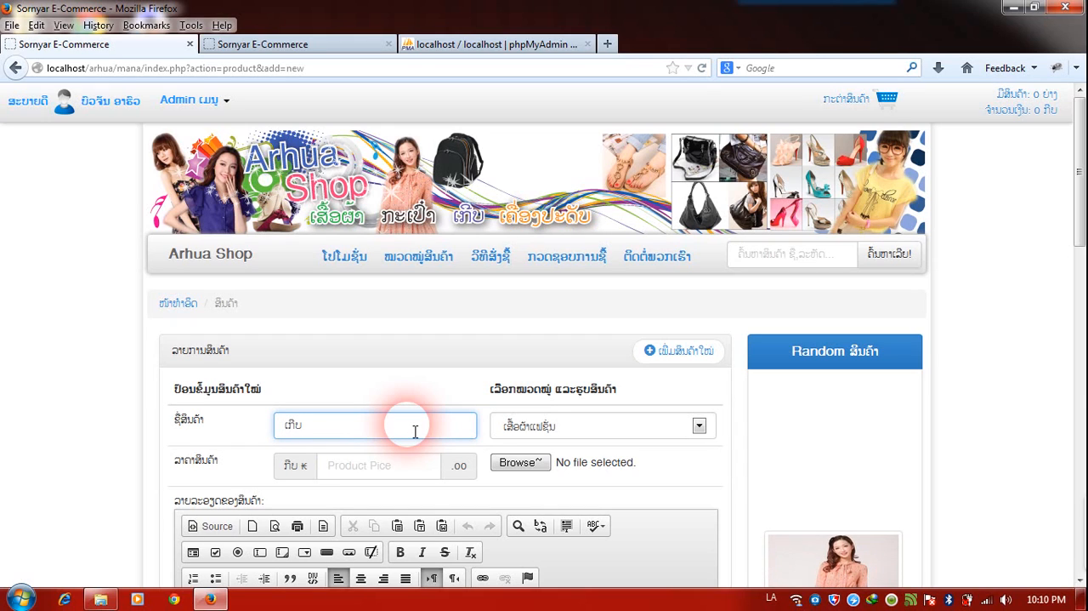
pyautogui.write('ດູ່')
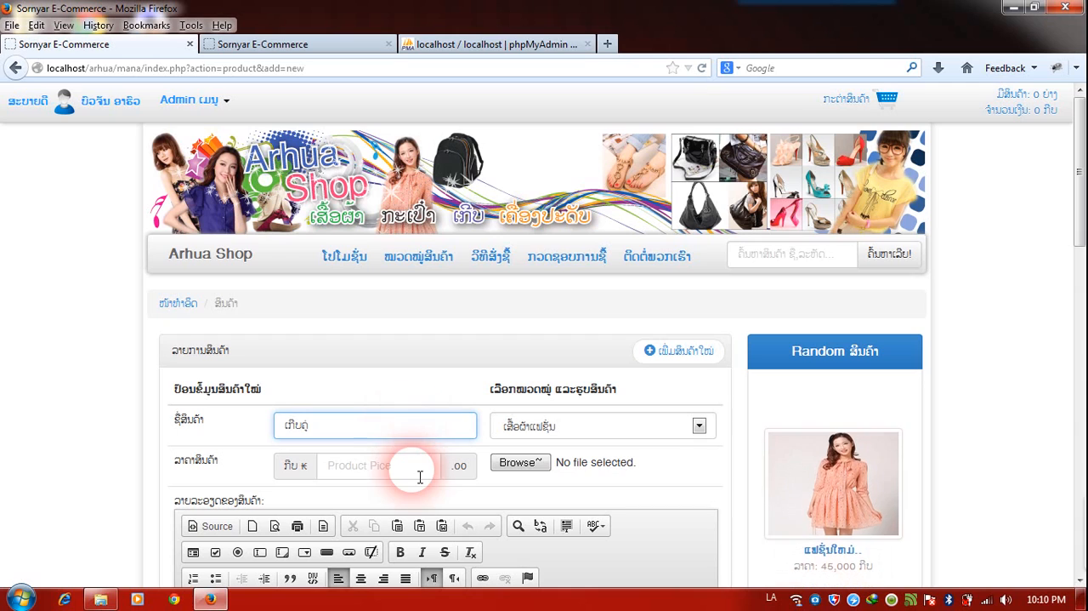
pyautogui.click(418, 473)
pyautogui.write('5')
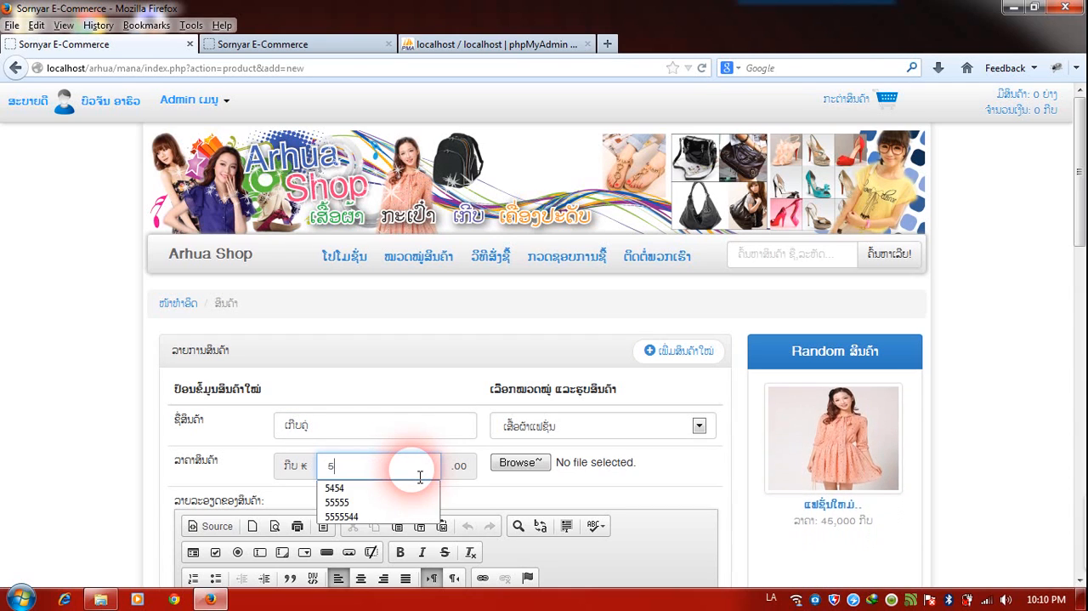
pyautogui.write('0000')
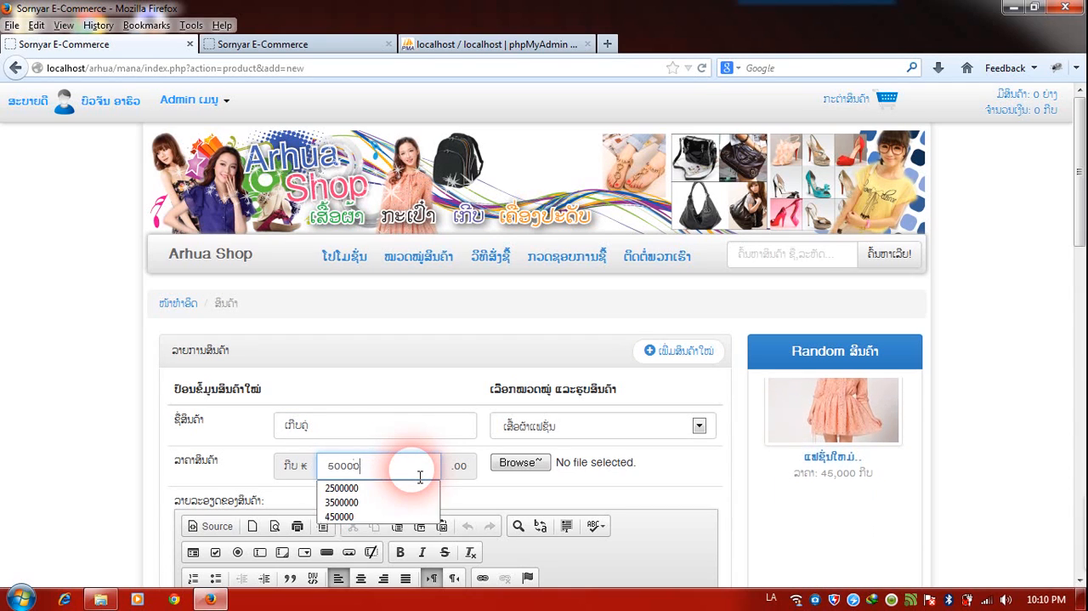
# Assign the shoe product to the ເກີບສວຍງາມ category and choose the image cxcs as its picture.
pyautogui.click(544, 429)
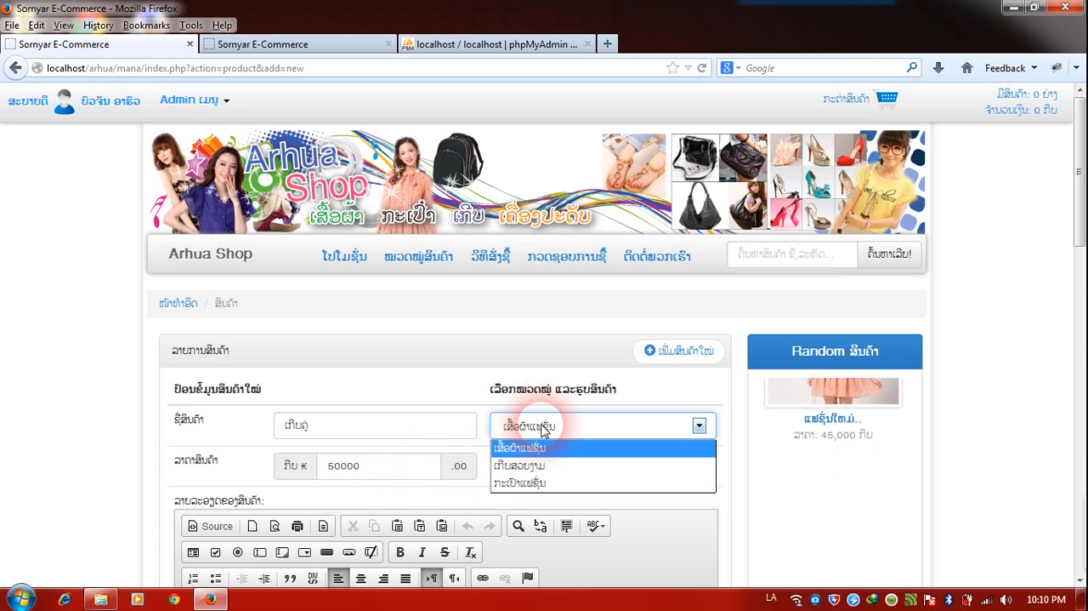
pyautogui.click(539, 466)
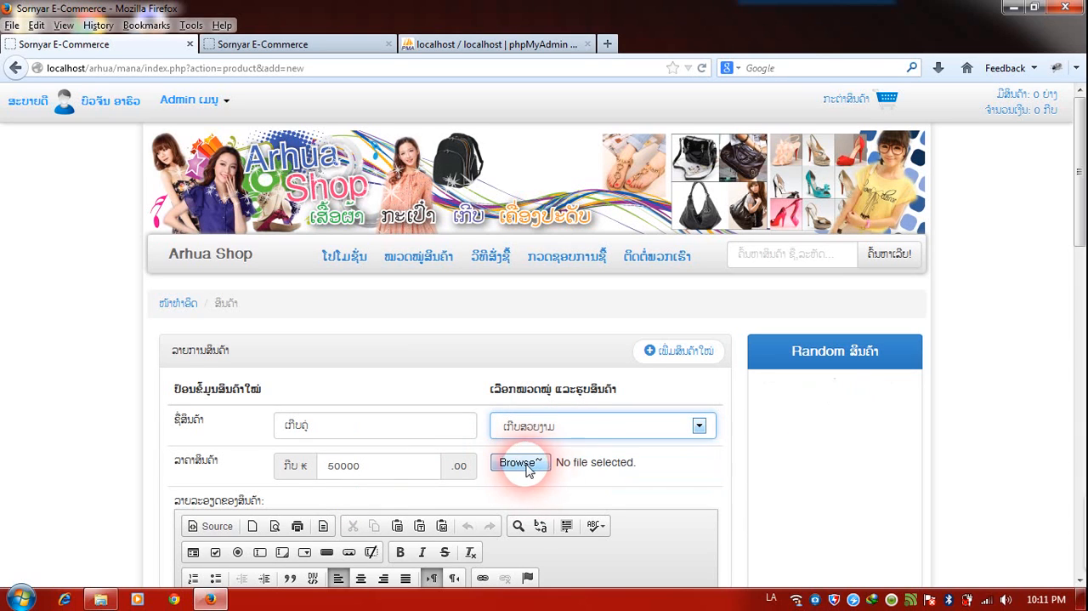
pyautogui.click(521, 465)
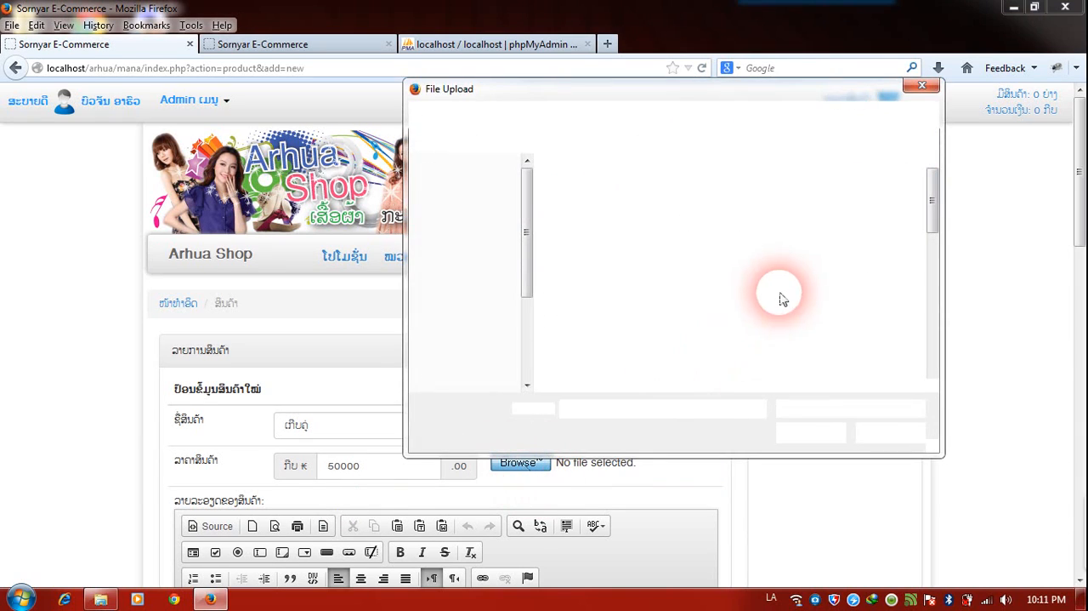
pyautogui.moveTo(932, 207); pyautogui.dragTo(928, 262)
pyautogui.click(780, 255)
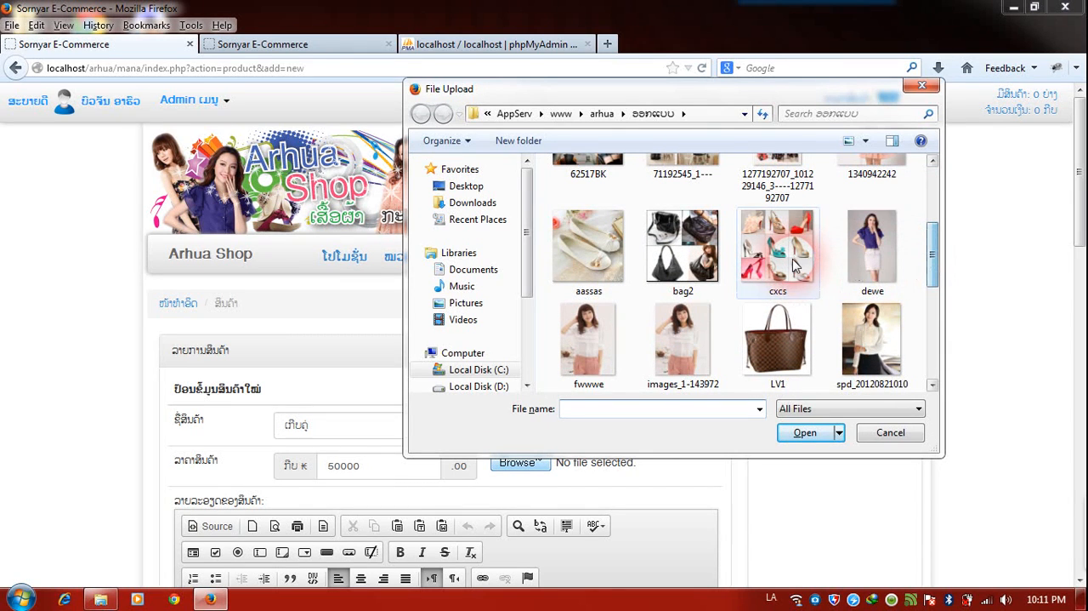
pyautogui.doubleClick(781, 255)
# Enter "ຂໍ້ມູນເພີ່ມເຕີມ ເດີ" in Lao as the shoe product's description.
pyautogui.scroll(-5, 722, 440)
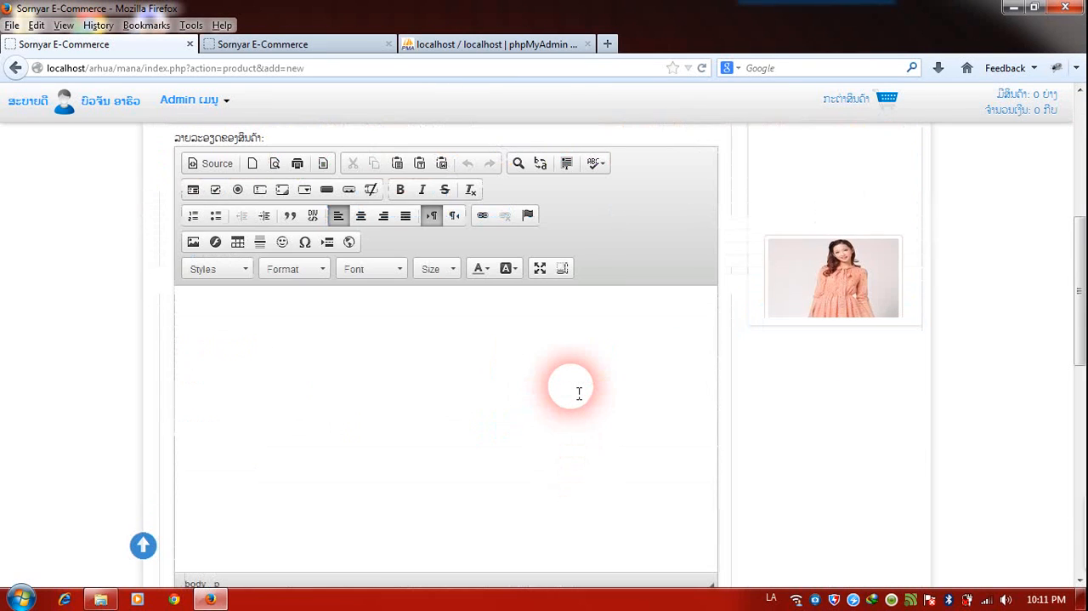
pyautogui.click(579, 392)
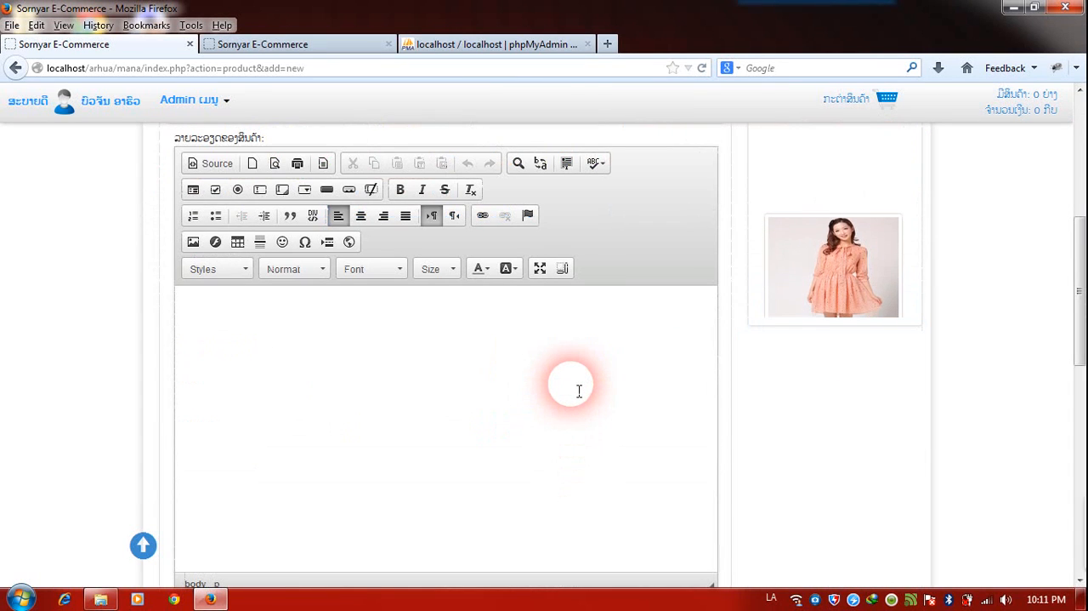
pyautogui.hotkey('alt', 'shift')
pyautogui.write('จช์')
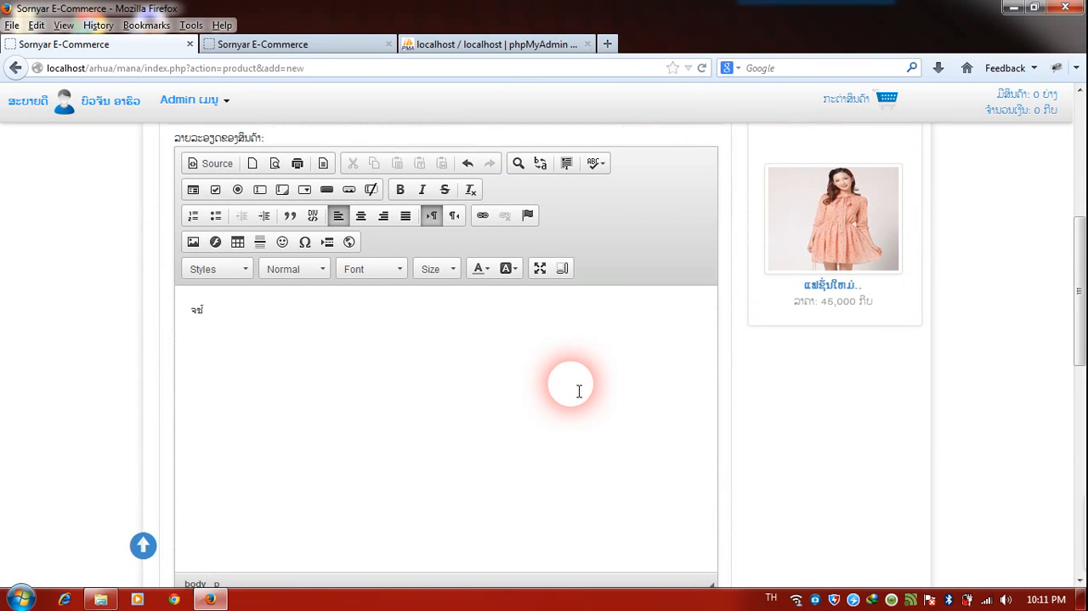
pyautogui.press('BackSpace')
pyautogui.hotkey('alt', 'shift')
pyautogui.write('ສ')
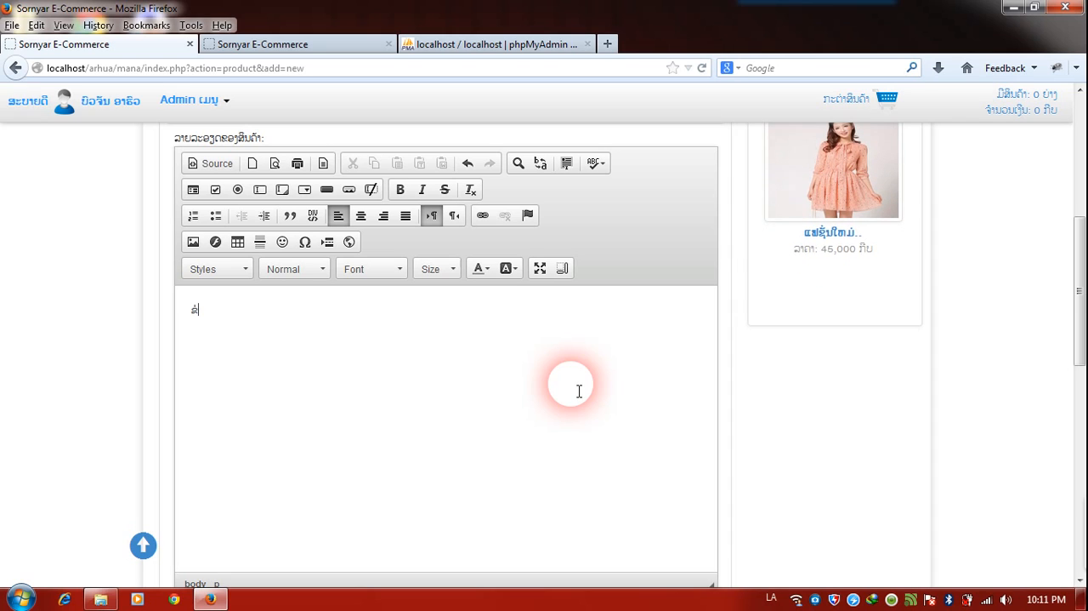
pyautogui.write('ົ້ມບ')
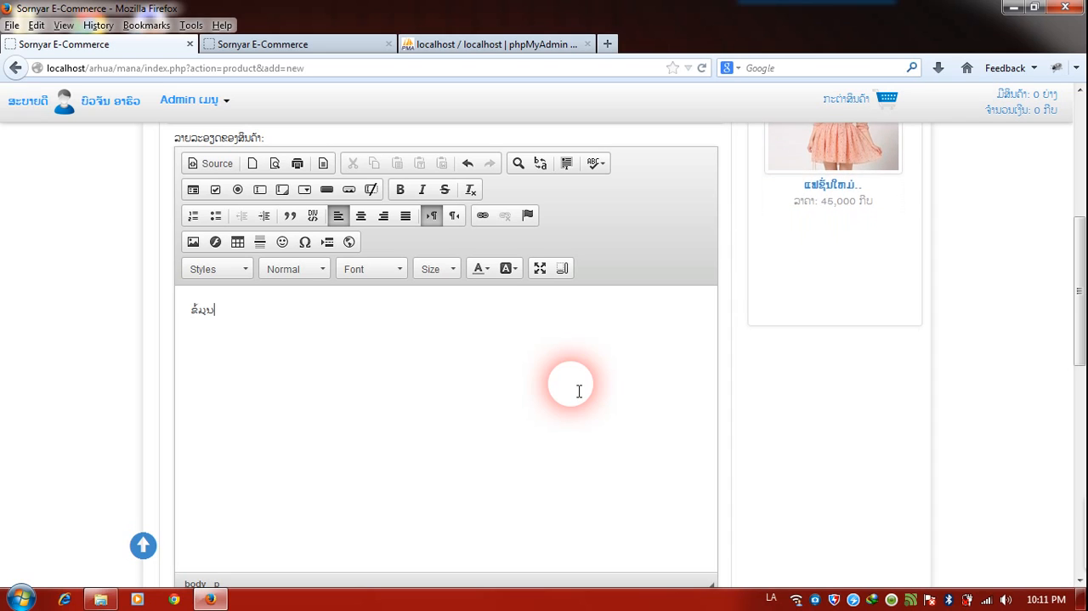
pyautogui.write('ເພີມເຕີມ ເຕີ')
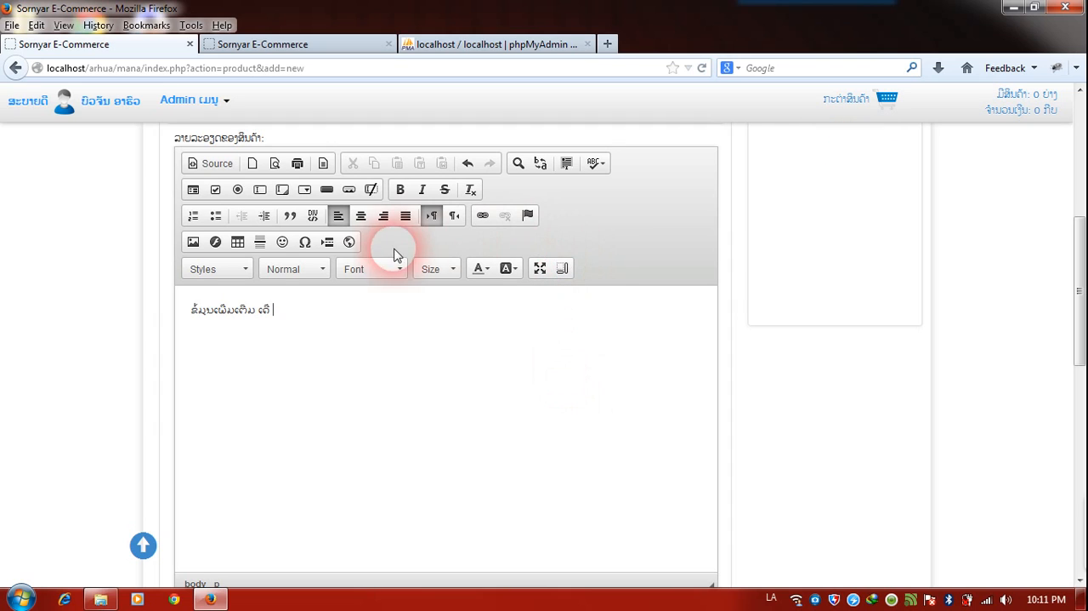
# Insert the red-eyed straw-hat smiley at the end of the description and save the shoe product.
pyautogui.click(281, 242)
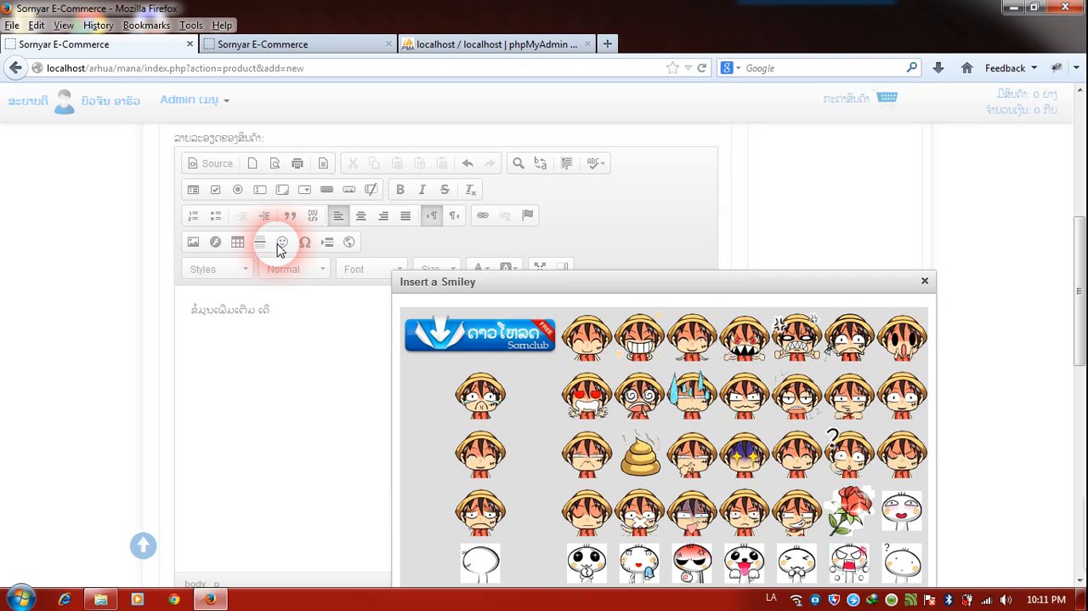
pyautogui.click(576, 406)
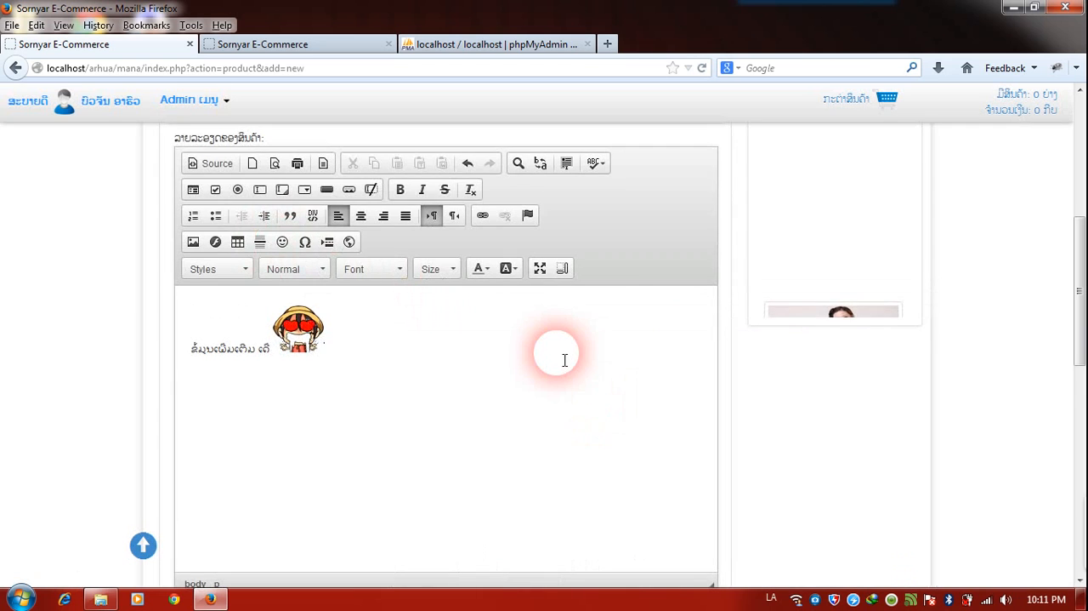
pyautogui.scroll(-2, 564, 359)
pyautogui.click(451, 525)
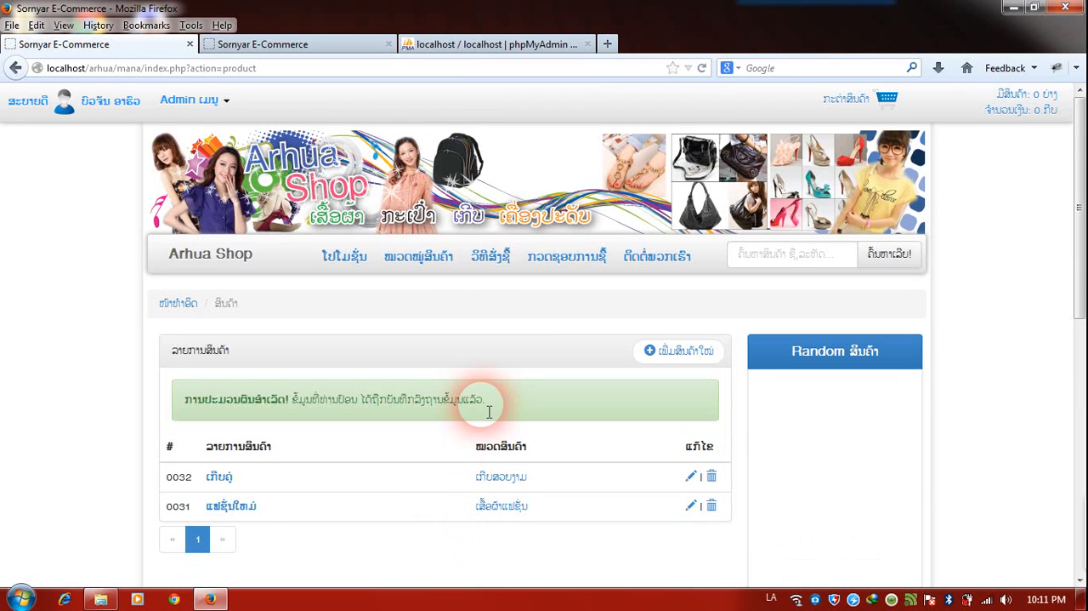
# Start a third product named "ກະເປົາໃໝ່" with a price of 80000 kip.
pyautogui.scroll(-1, 491, 364)
pyautogui.scroll(-2, 496, 363)
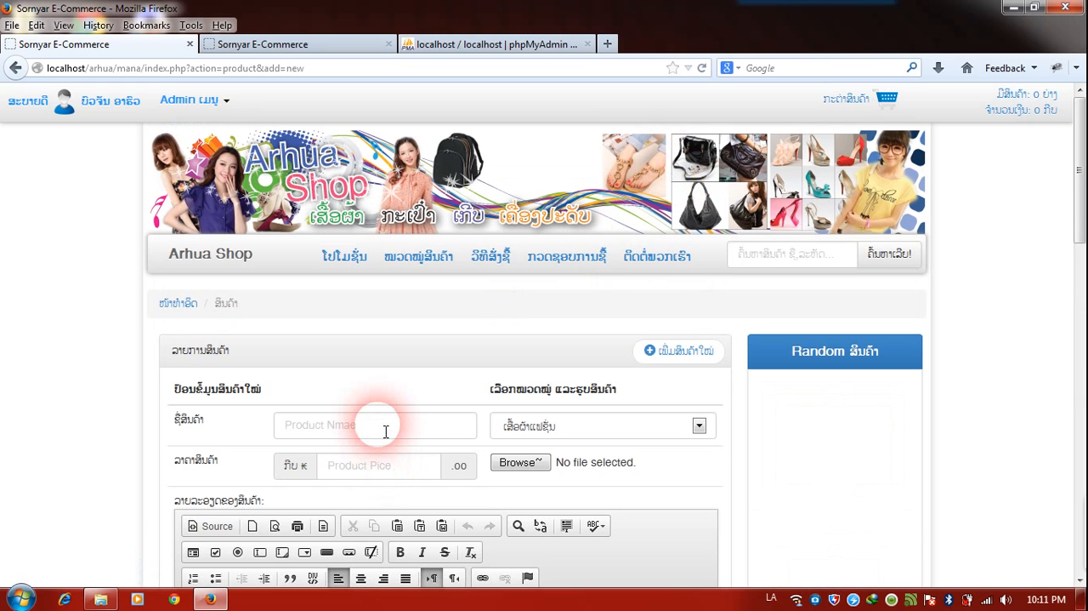
pyautogui.click(526, 426)
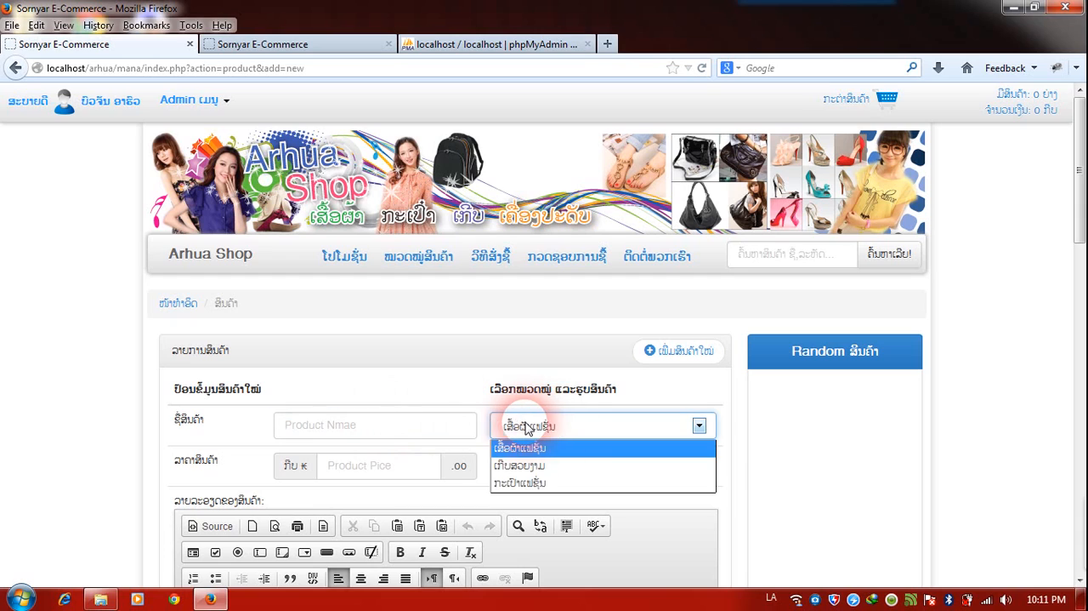
pyautogui.click(408, 431)
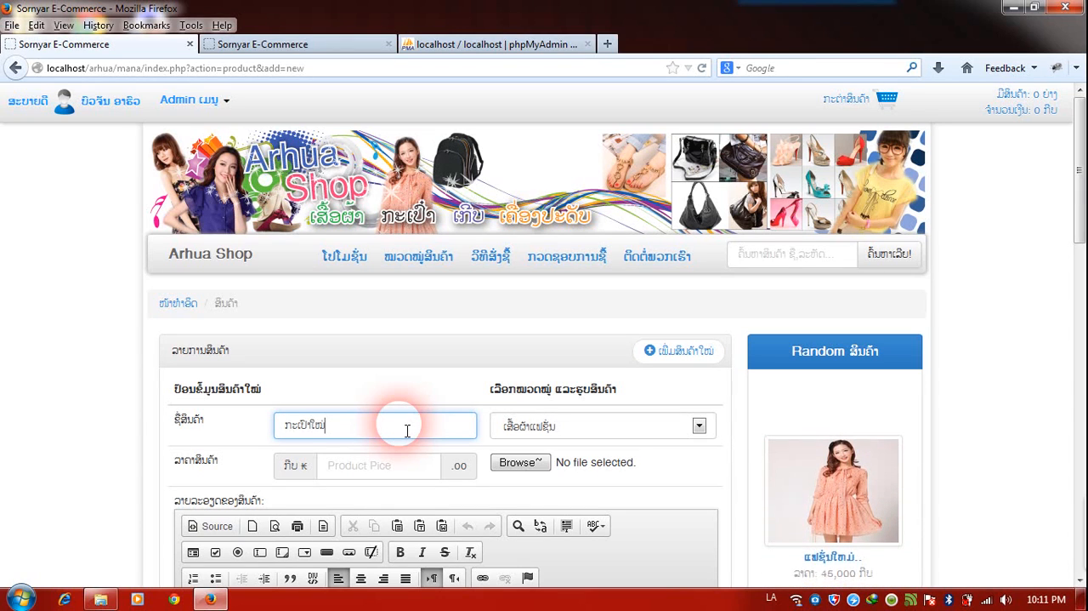
pyautogui.click(408, 466)
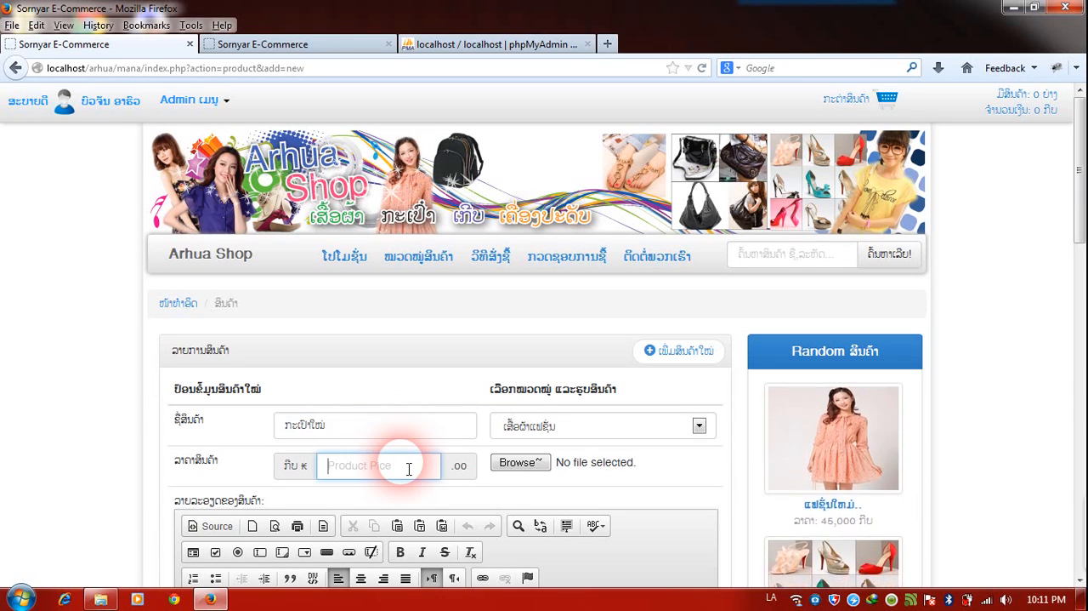
pyautogui.write('80000')
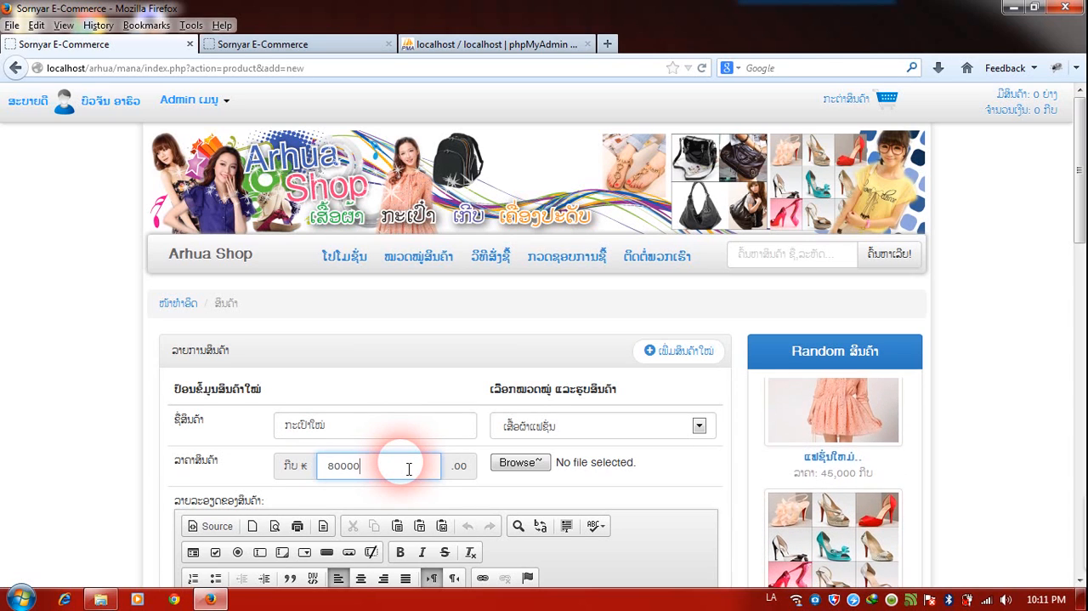
# Assign the bag product to the ກະເປົາແຟຊັ່ນ category and choose the backpack image 1a1aa5c8c99ed2c10f2b22f11af1ef27.jpg as its picture.
pyautogui.click(518, 429)
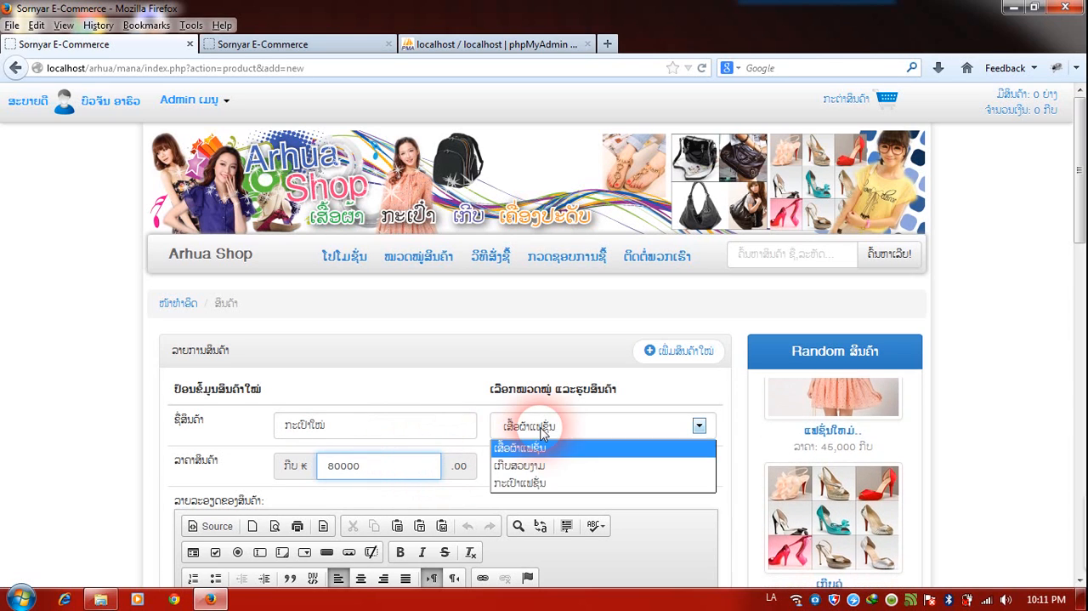
pyautogui.click(522, 486)
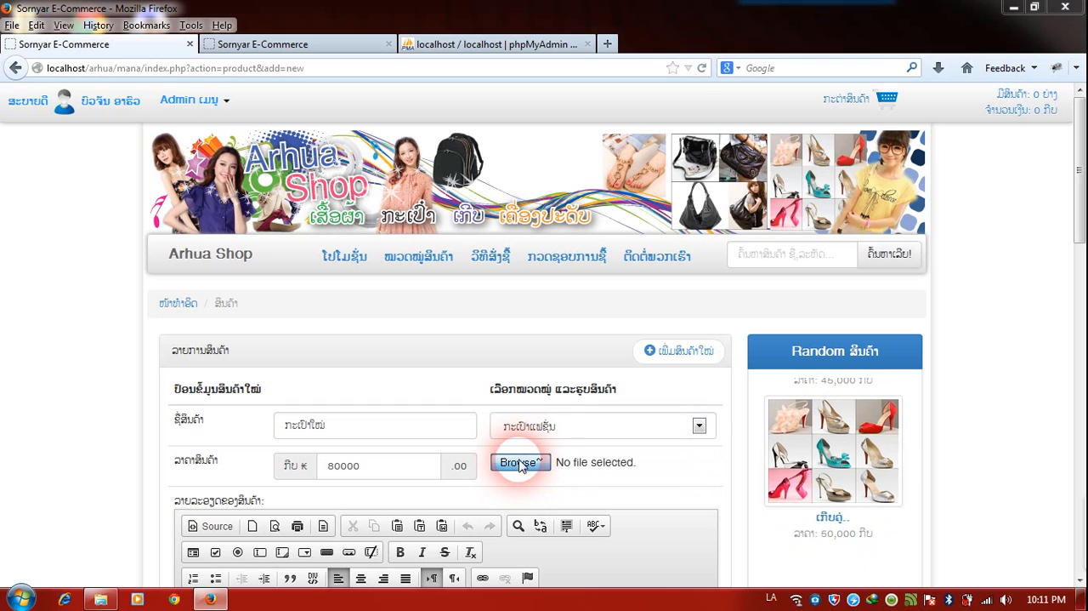
pyautogui.click(585, 460)
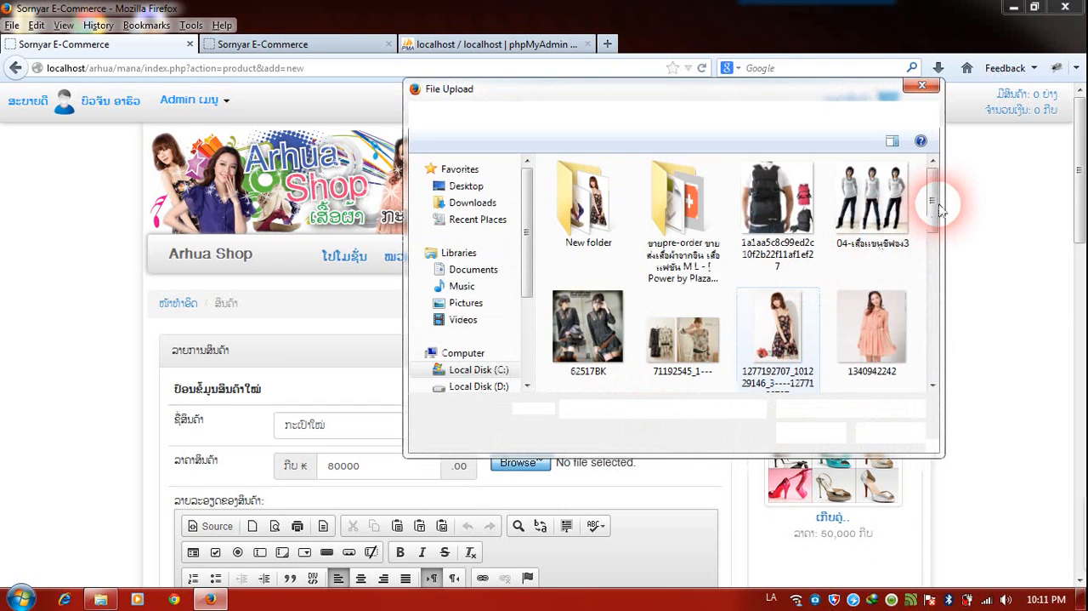
pyautogui.doubleClick(778, 204)
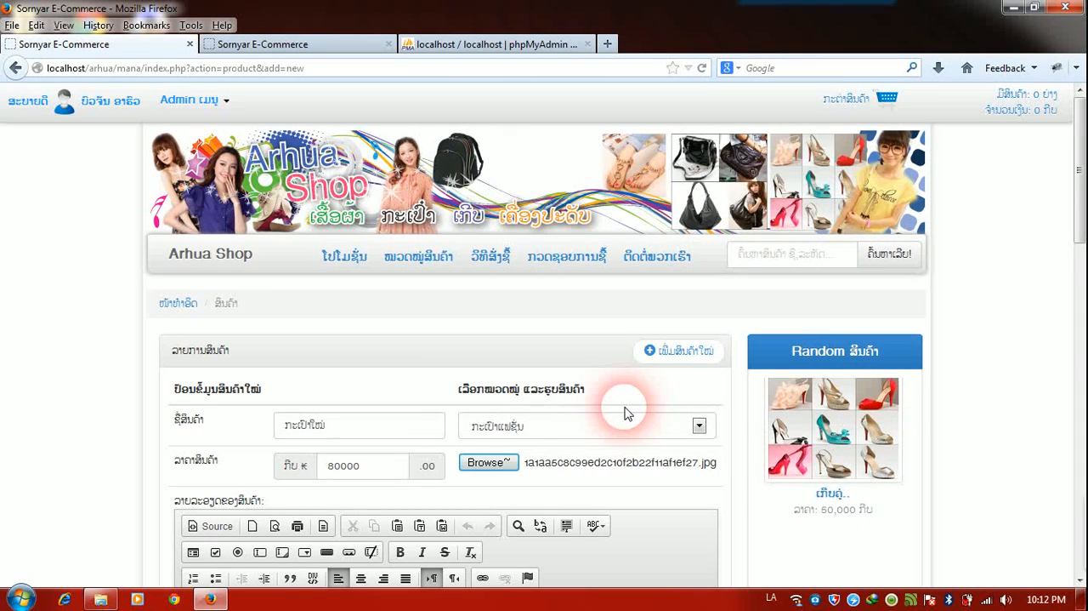
# Enter "ຂໍ້ມູນເພີ່ມເຕີມ ຂອງກະເປົາໃໝ່" in Lao as the bag product's description.
pyautogui.scroll(-3, 625, 413)
pyautogui.scroll(-2, 625, 412)
pyautogui.click(609, 443)
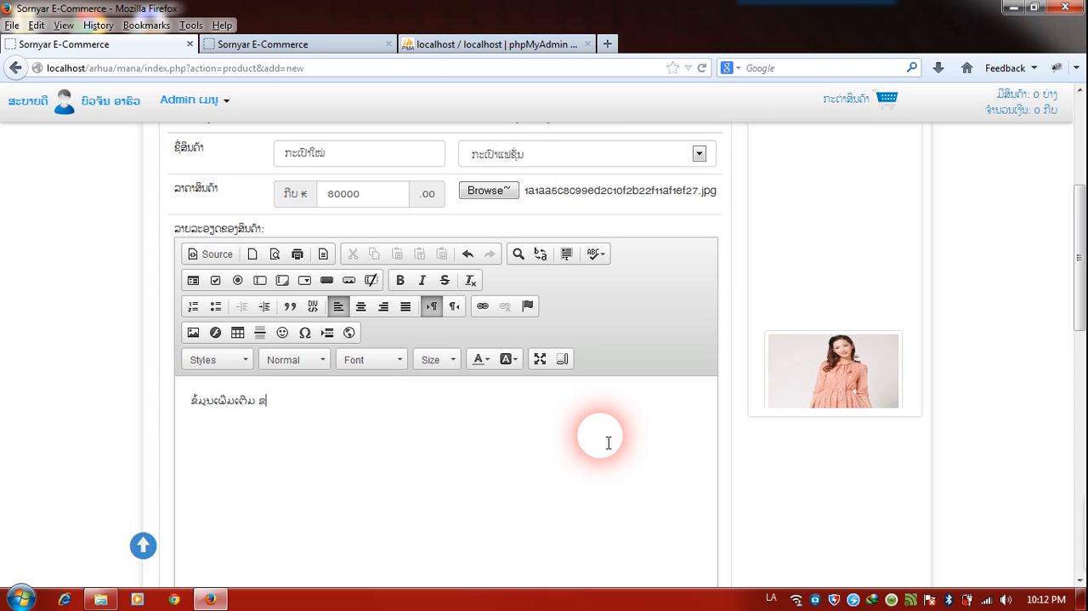
pyautogui.write('ເປົາ')
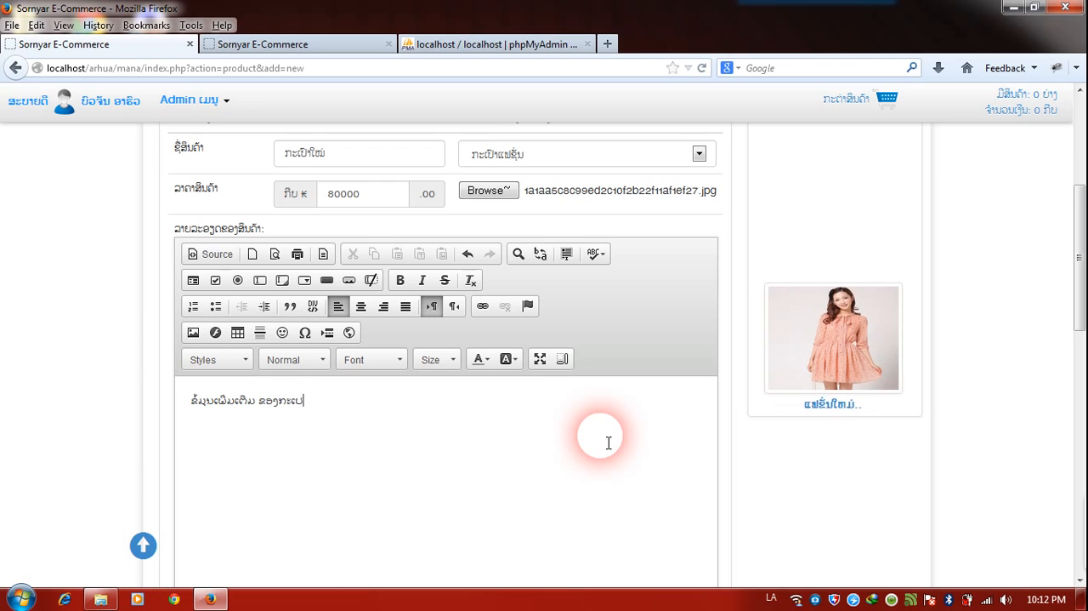
pyautogui.write('ໃໝ່')
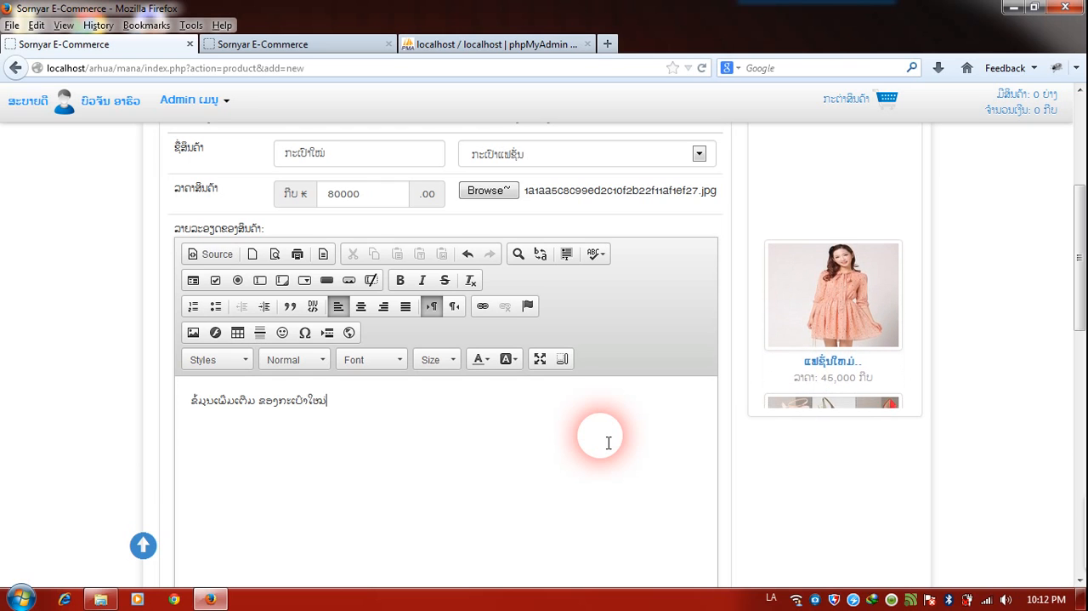
# Insert the red rose smiley at the end of the description and save the bag product.
pyautogui.click(282, 332)
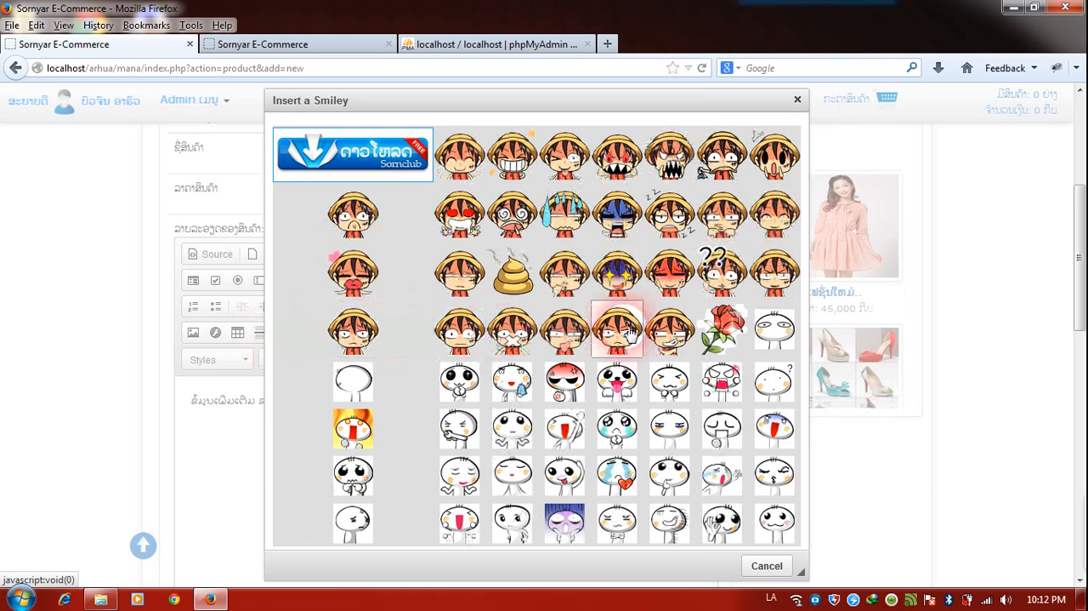
pyautogui.click(722, 328)
pyautogui.scroll(-2, 616, 431)
pyautogui.scroll(-2, 617, 431)
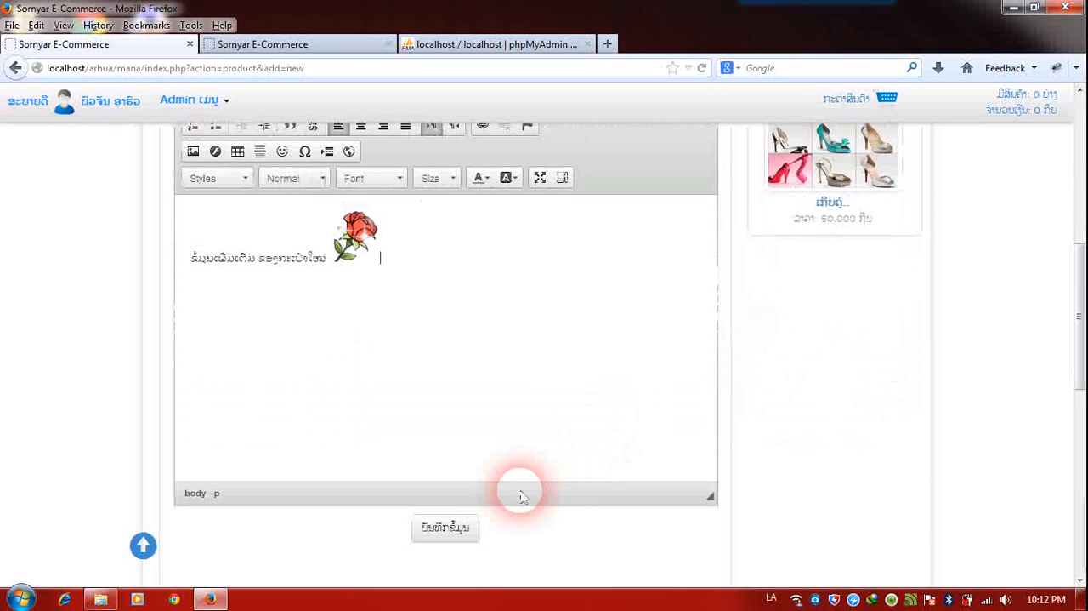
pyautogui.click(451, 531)
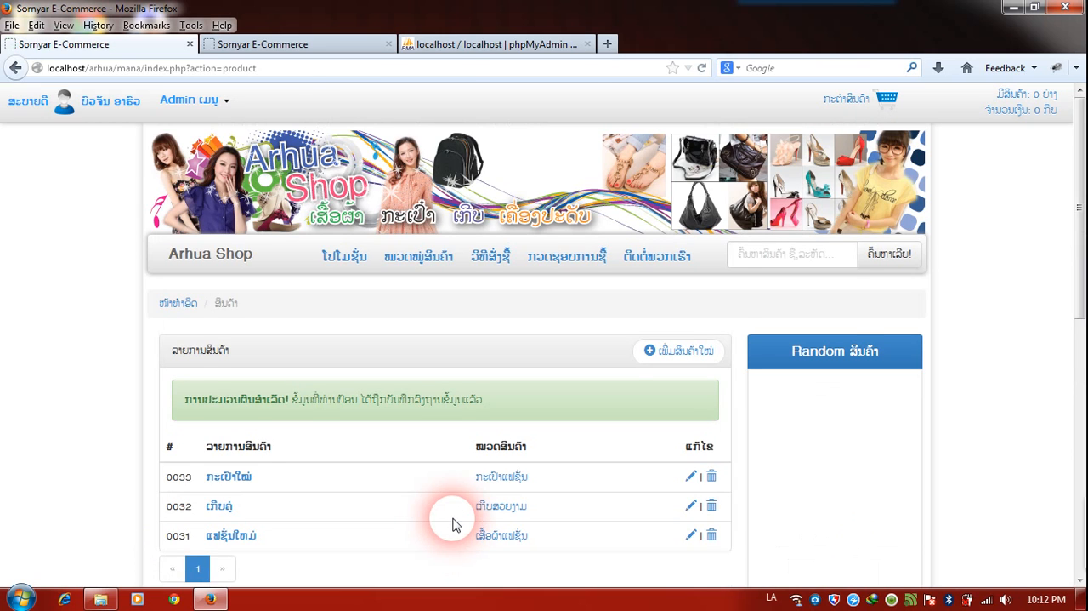
# Open the Arhua Shop home page and examine how the new products appear in the latest, recommended and popular sections.
pyautogui.scroll(-2, 454, 508)
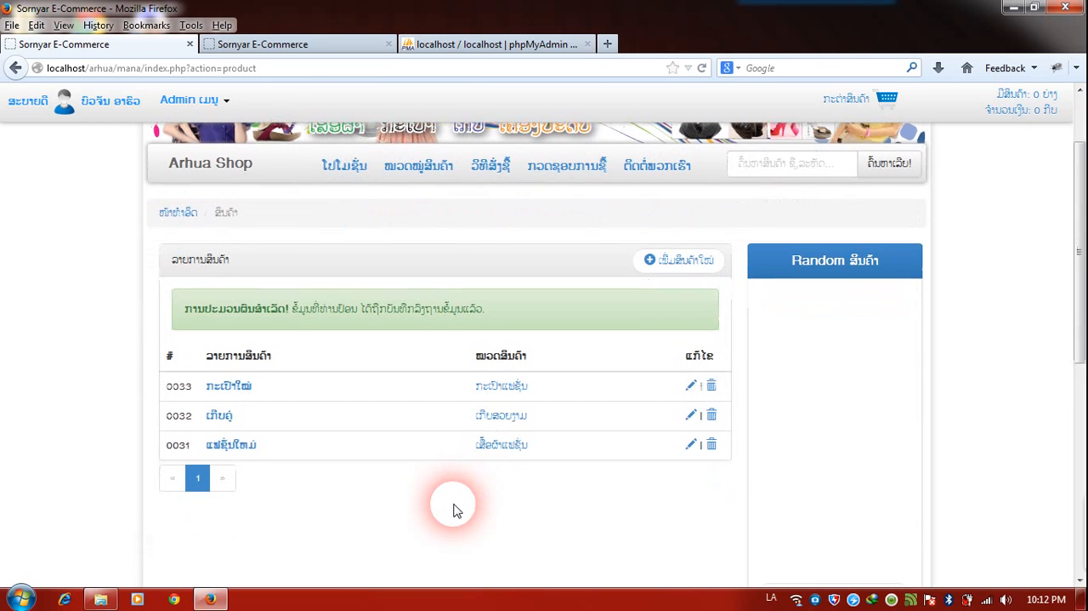
pyautogui.click(217, 173)
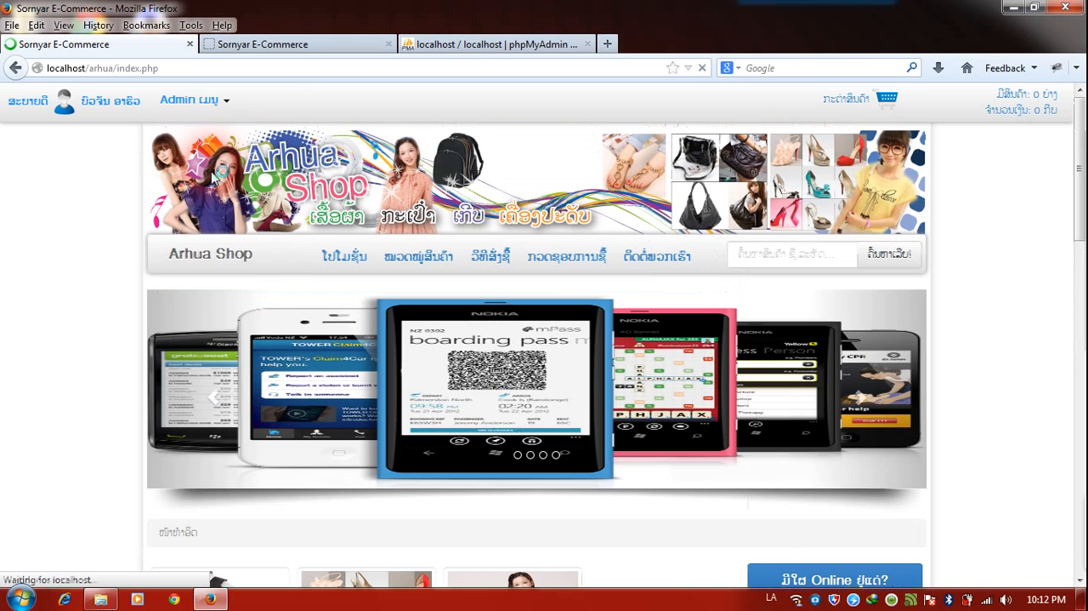
pyautogui.scroll(-3, 49, 403)
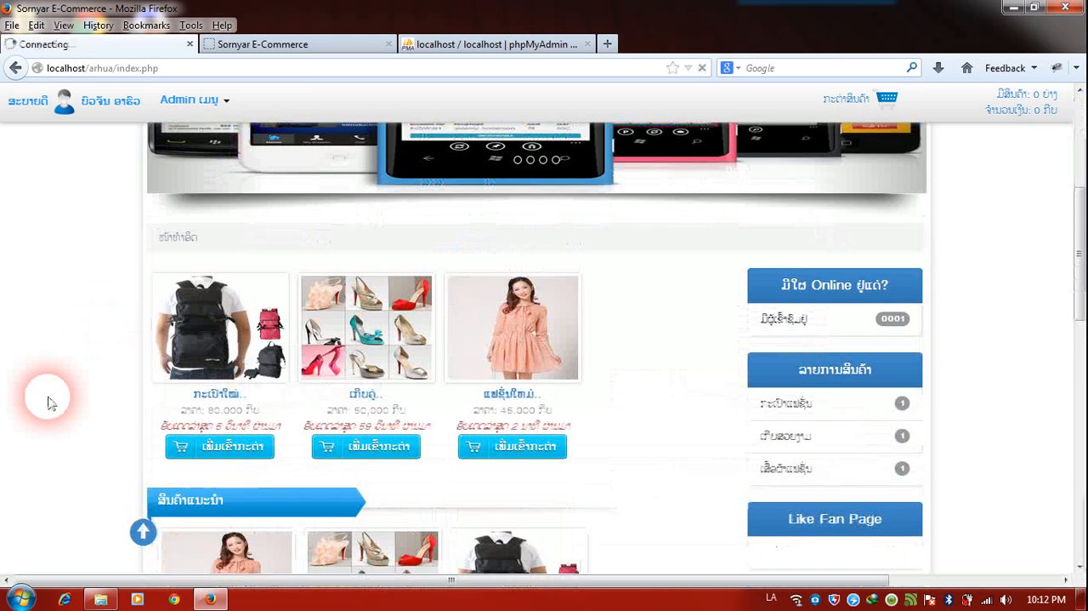
pyautogui.scroll(-1, 49, 403)
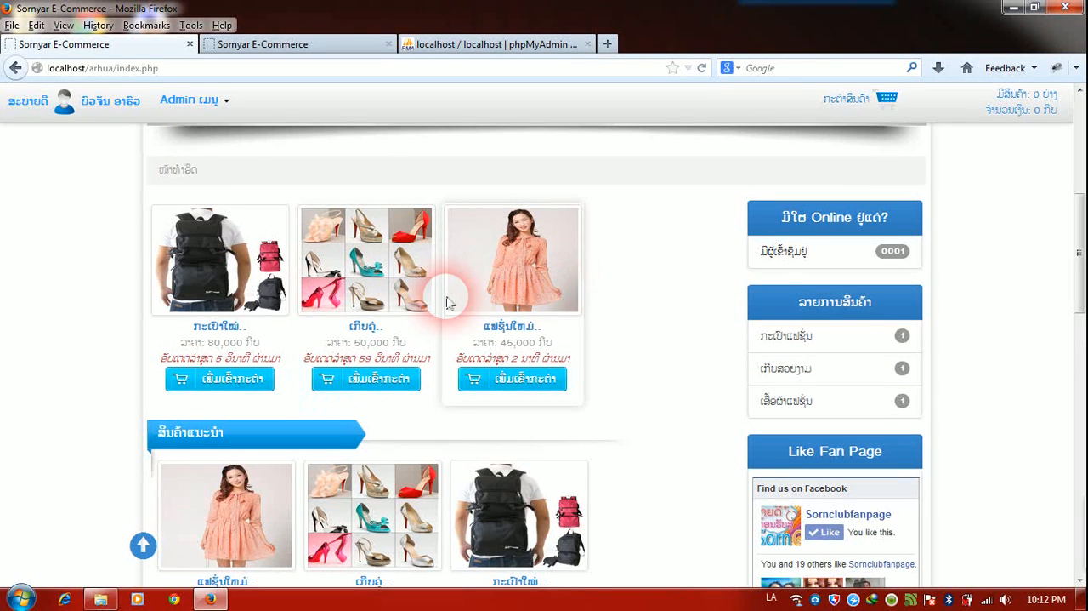
pyautogui.scroll(-2, 680, 302)
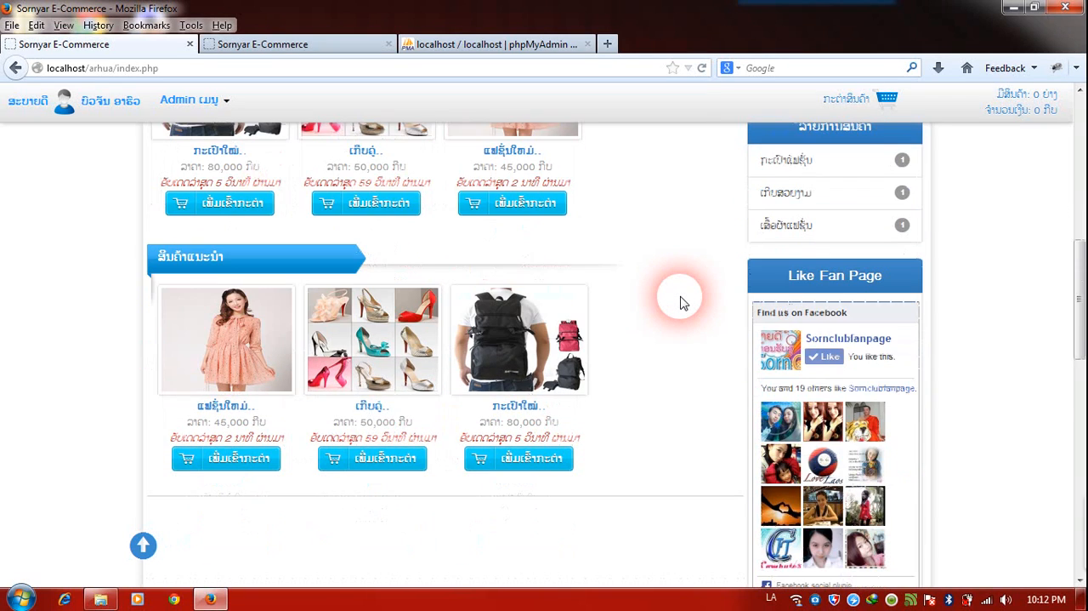
pyautogui.scroll(-4, 680, 302)
pyautogui.scroll(-3, 680, 301)
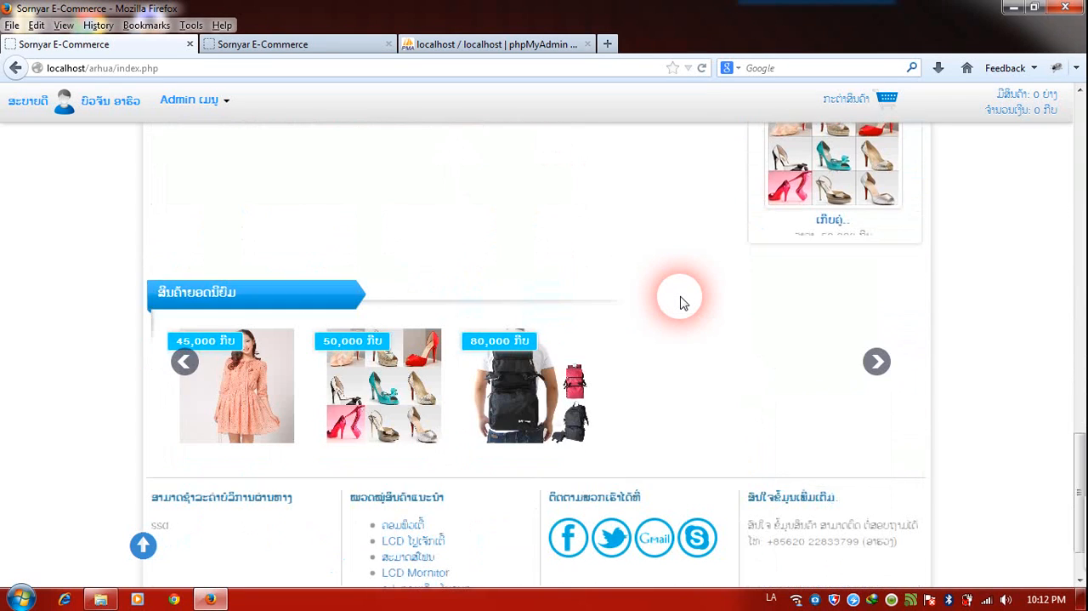
pyautogui.scroll(4, 652, 233)
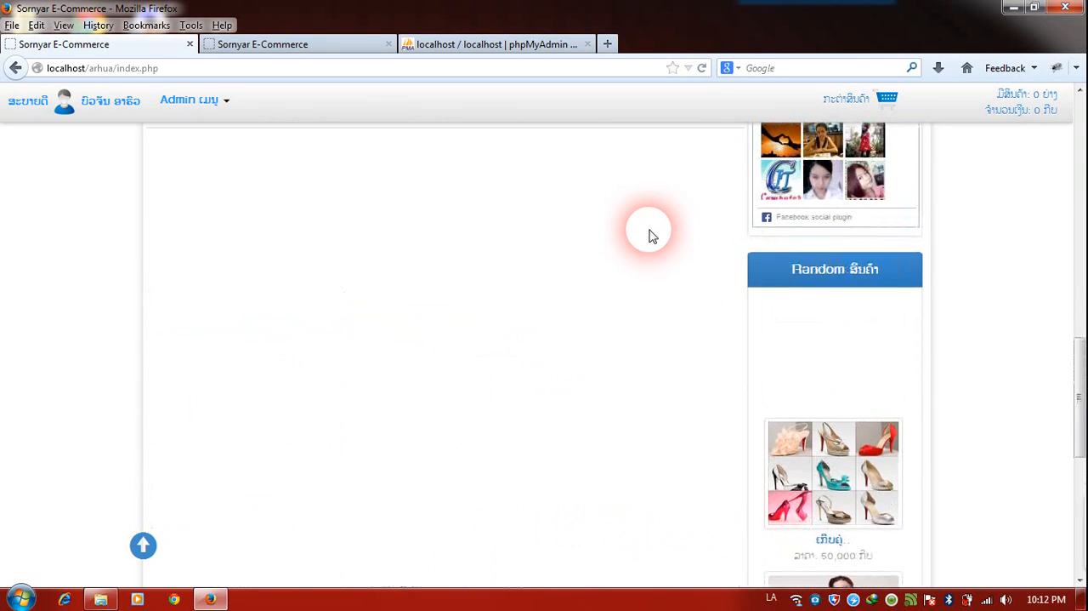
pyautogui.scroll(6, 651, 233)
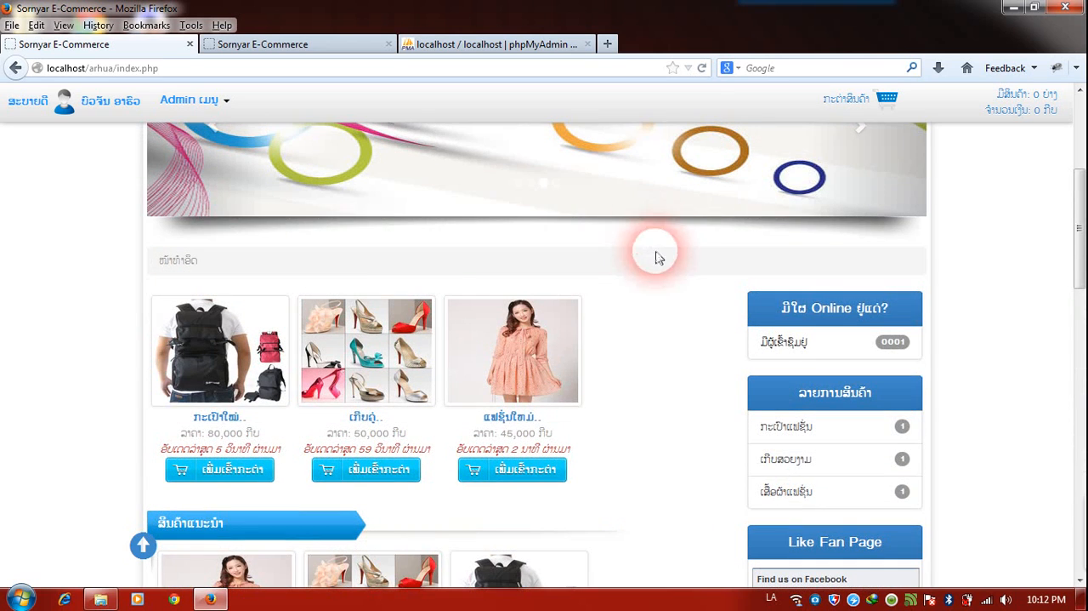
pyautogui.scroll(3, 646, 357)
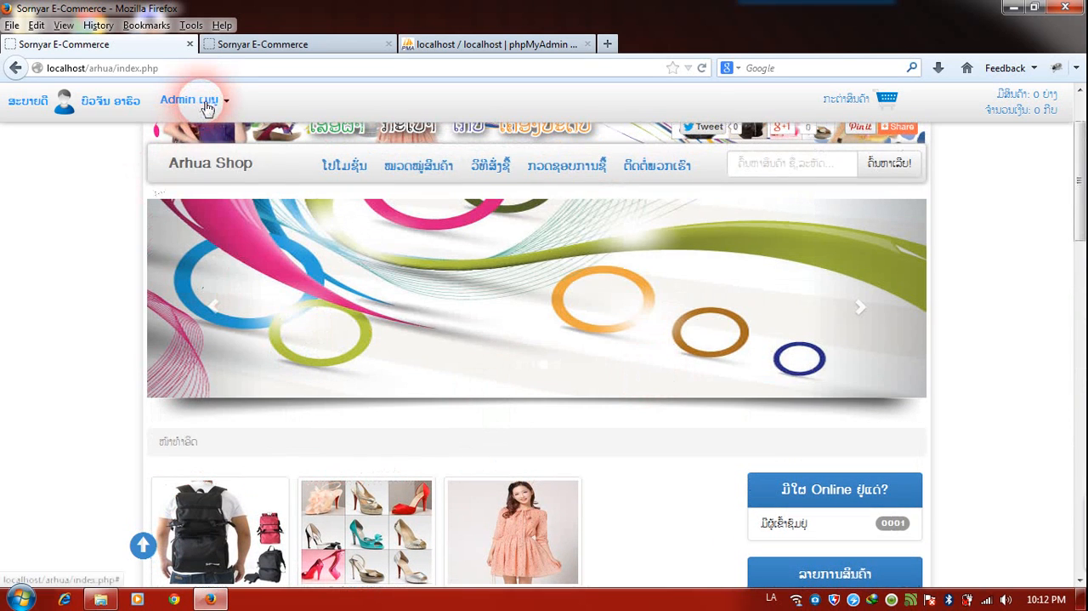
# Return to product management and start a fourth product named "ເກີບກ່ອບ" with a price of 80000 kip.
pyautogui.click(207, 103)
pyautogui.click(212, 253)
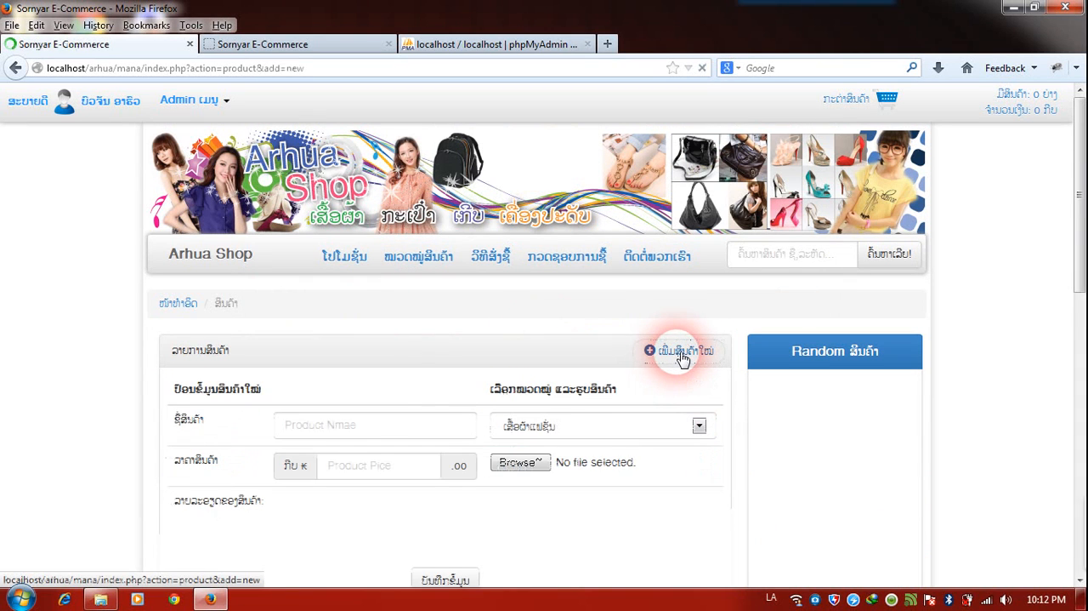
pyautogui.click(391, 436)
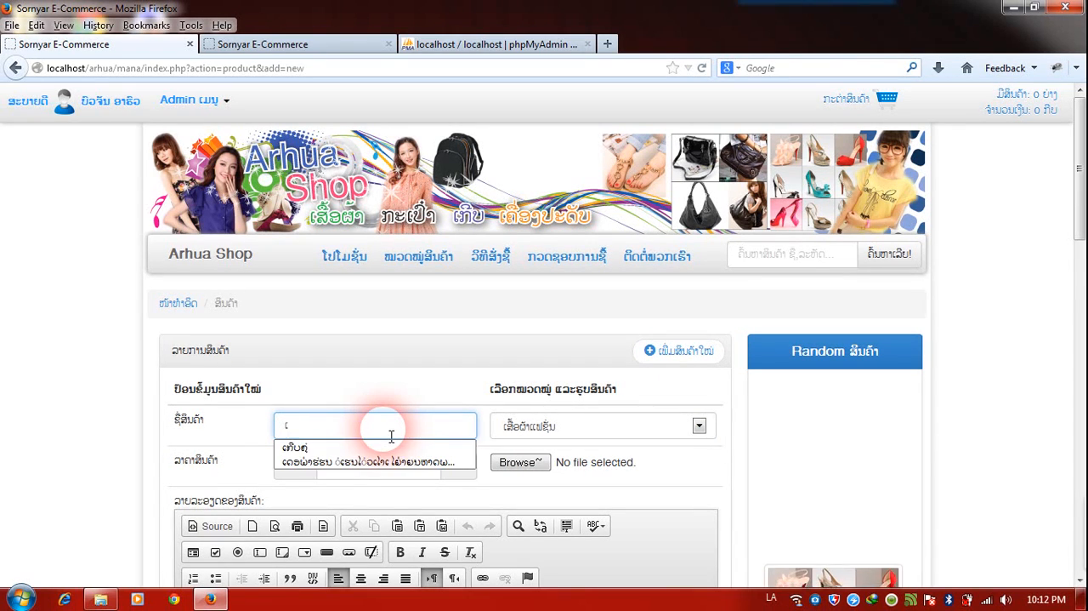
pyautogui.write('ເກີບກ')
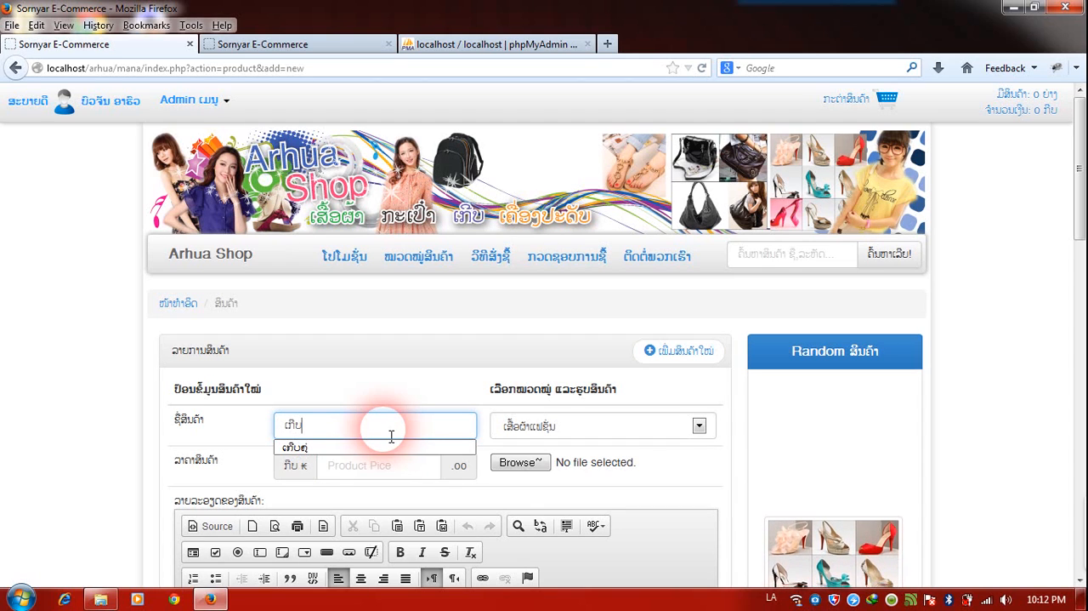
pyautogui.write('່ອຍ')
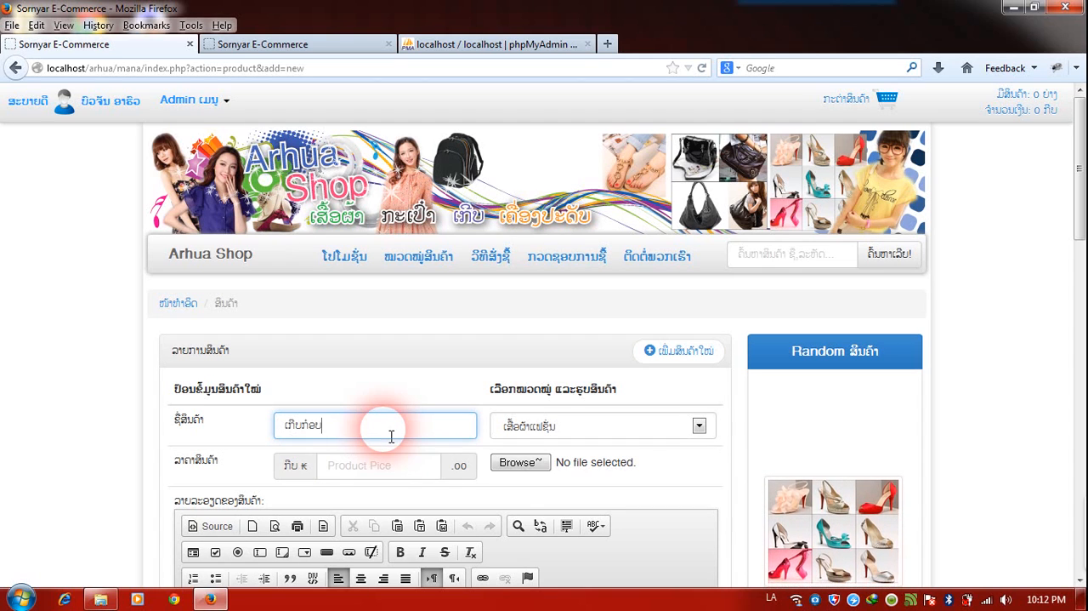
pyautogui.click(392, 466)
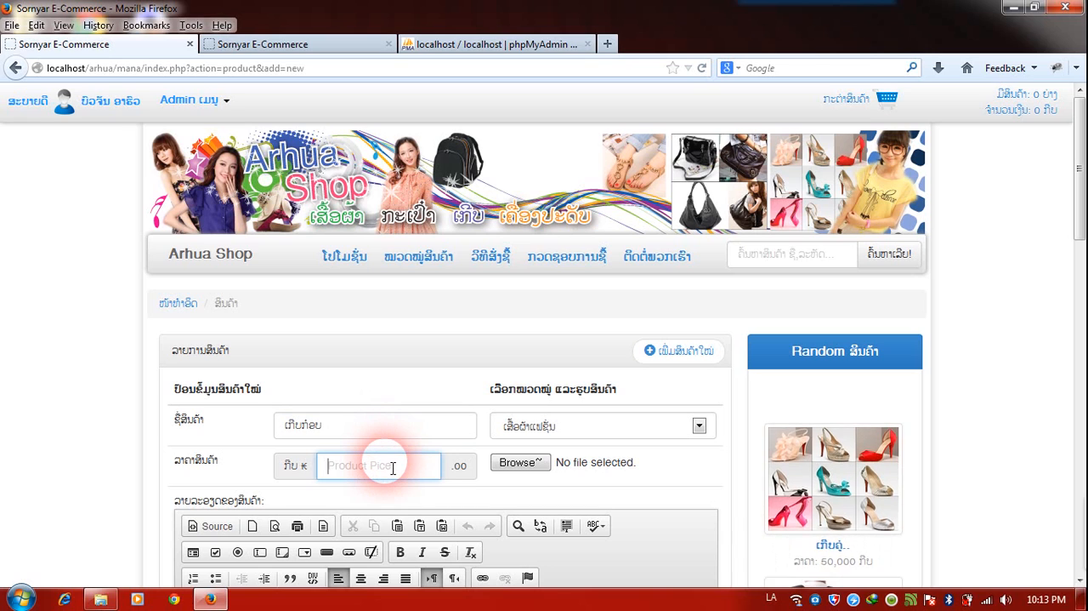
pyautogui.write('80000')
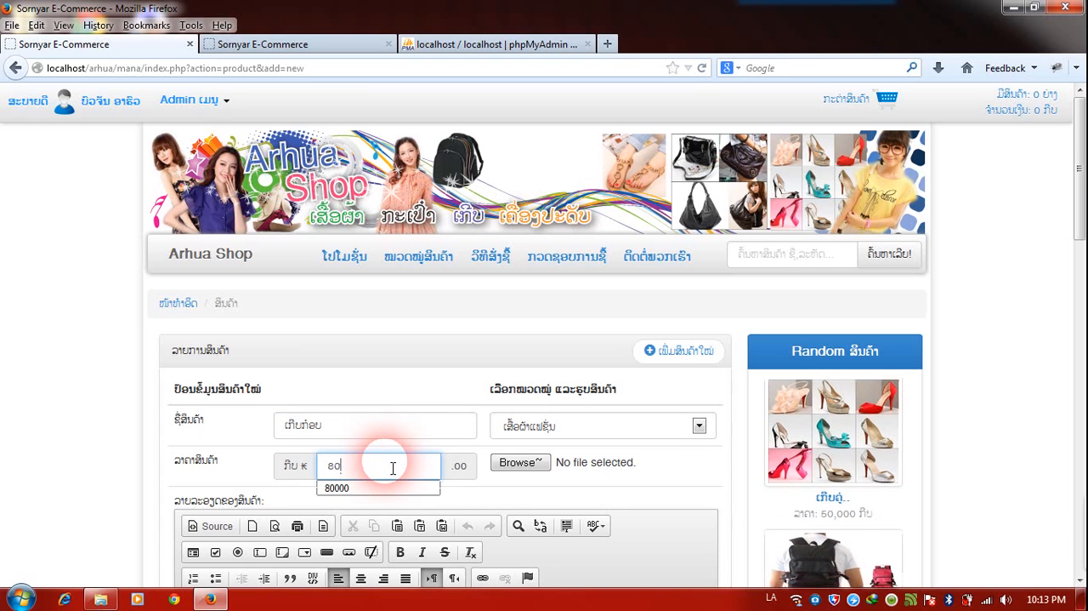
# Assign the fourth product to the ເກີບສວຍງາມ category and choose the image aassas as its picture.
pyautogui.click(524, 434)
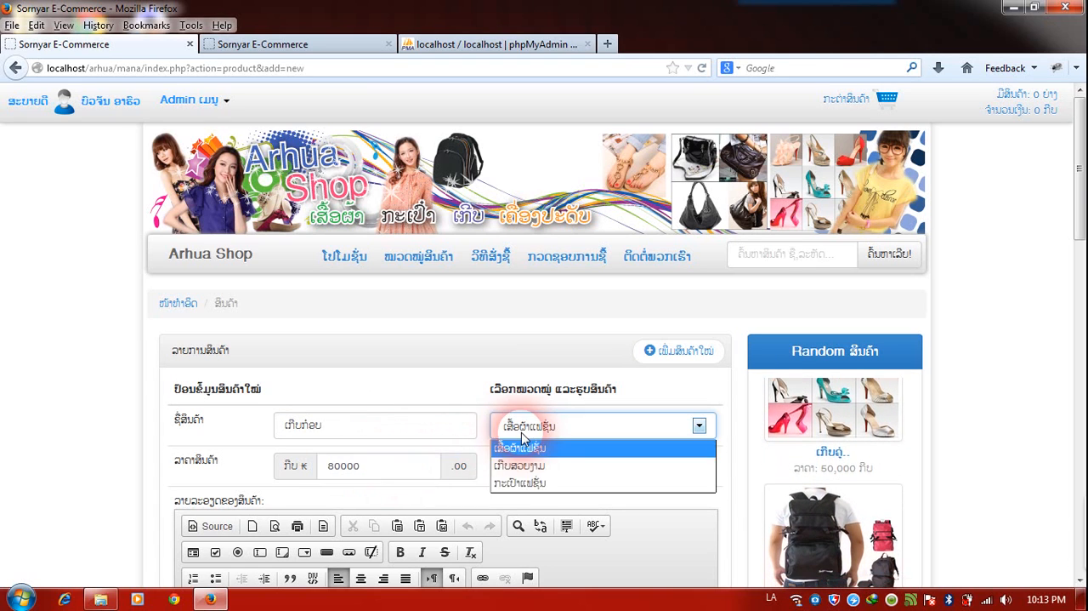
pyautogui.click(522, 464)
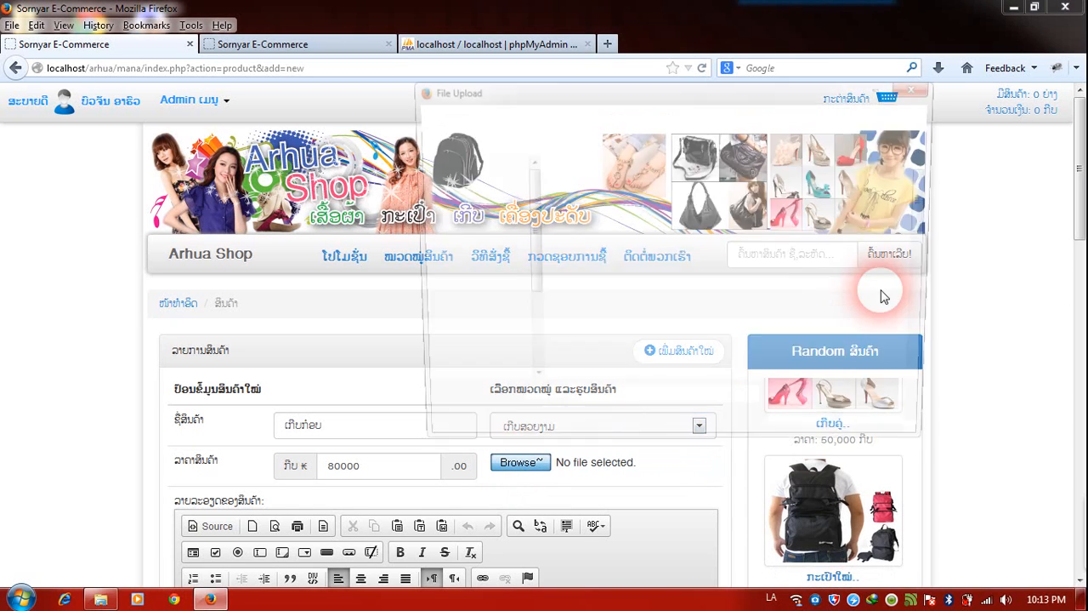
pyautogui.moveTo(934, 209); pyautogui.dragTo(936, 238)
pyautogui.doubleClick(605, 308)
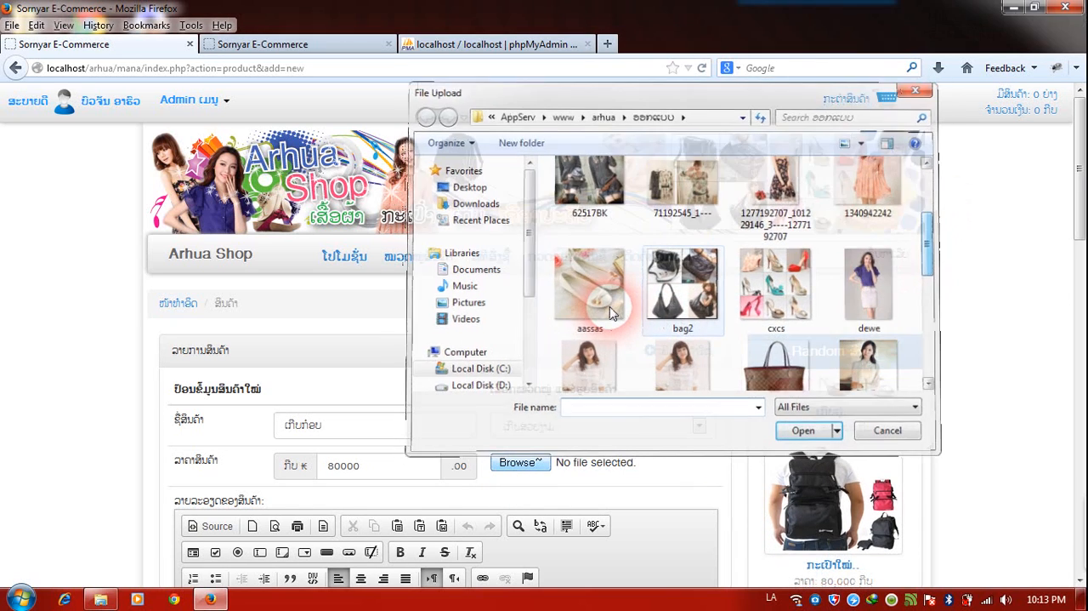
# Enter "ຂໍ້ມູນເພີ່ມເຕີມເດີ" in Lao as the fourth product's description and save the product.
pyautogui.scroll(-5, 603, 308)
pyautogui.click(513, 441)
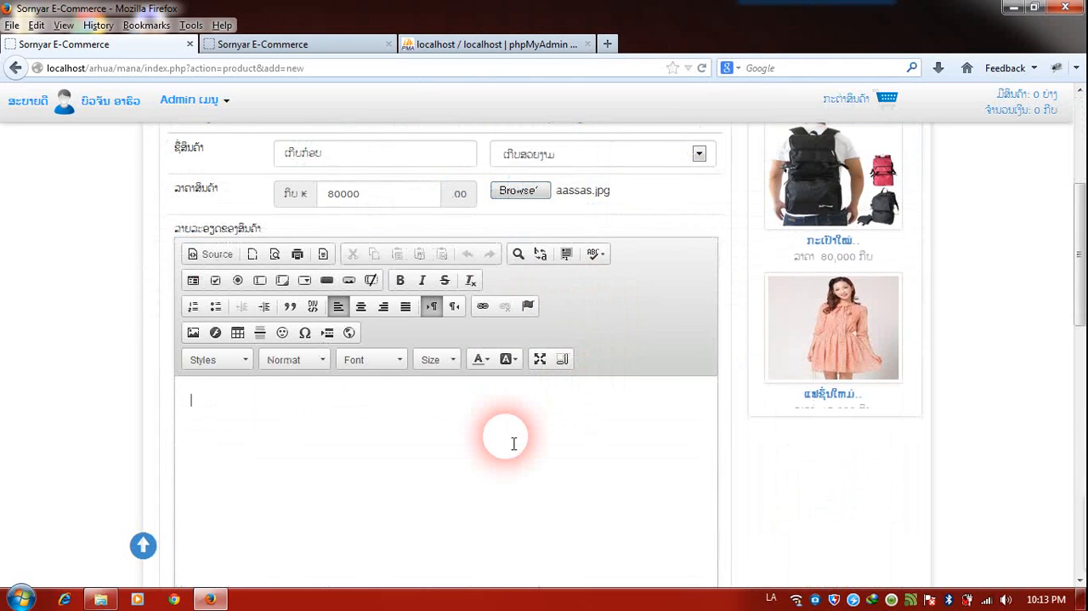
pyautogui.write('ສົມ')
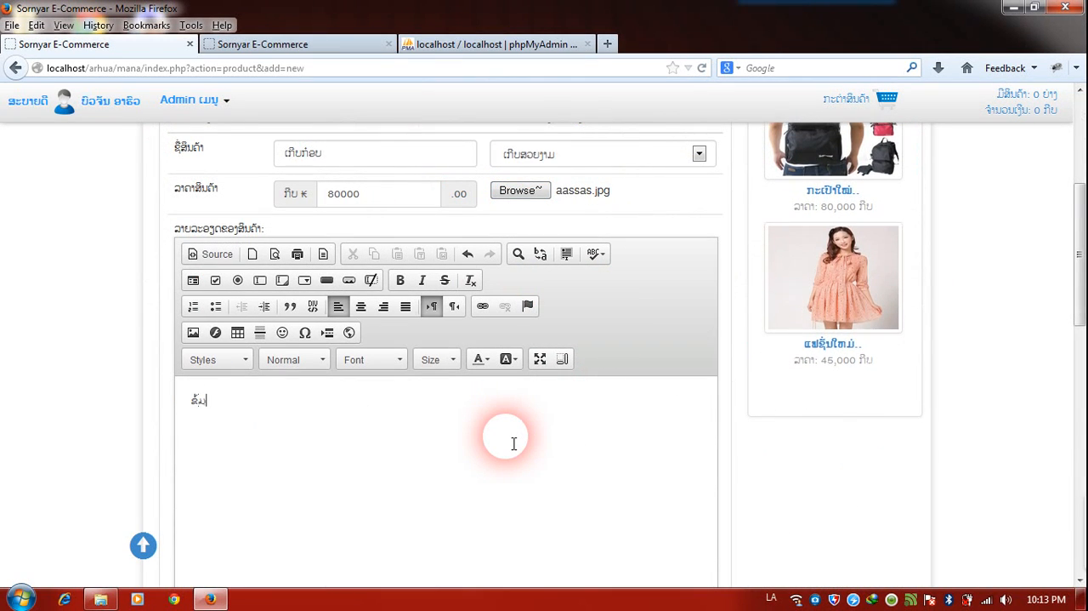
pyautogui.write('ບູນທີມເຕີມ')
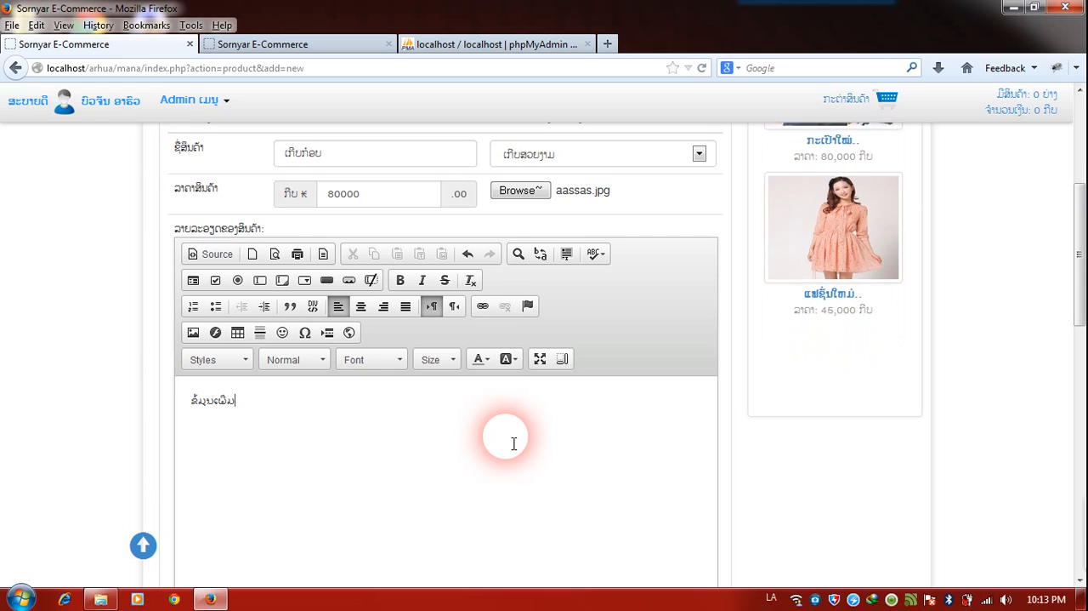
pyautogui.write('ເ')
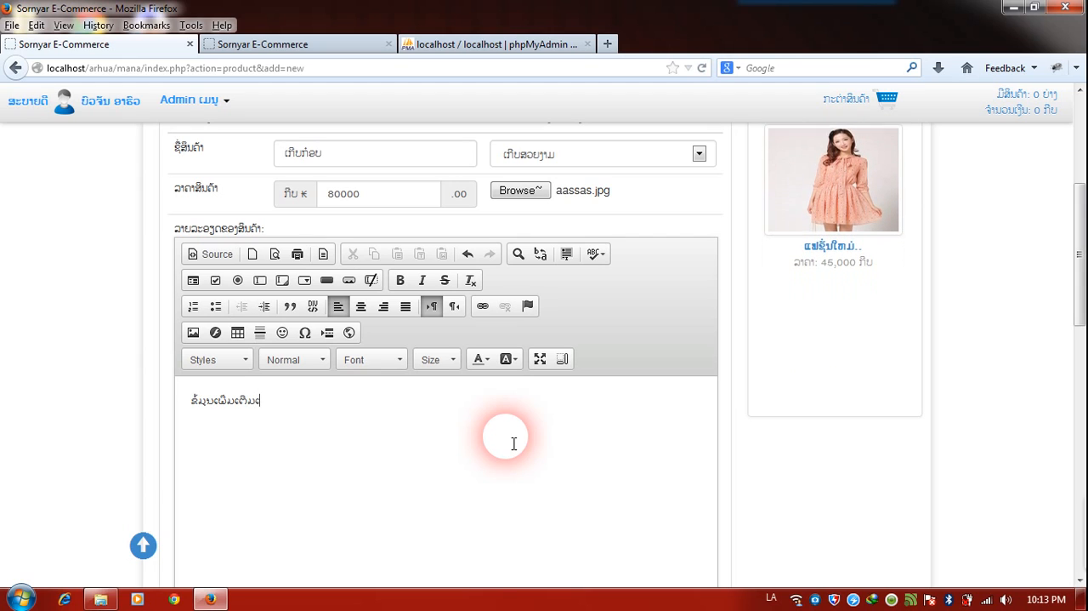
pyautogui.scroll(-3, 671, 415)
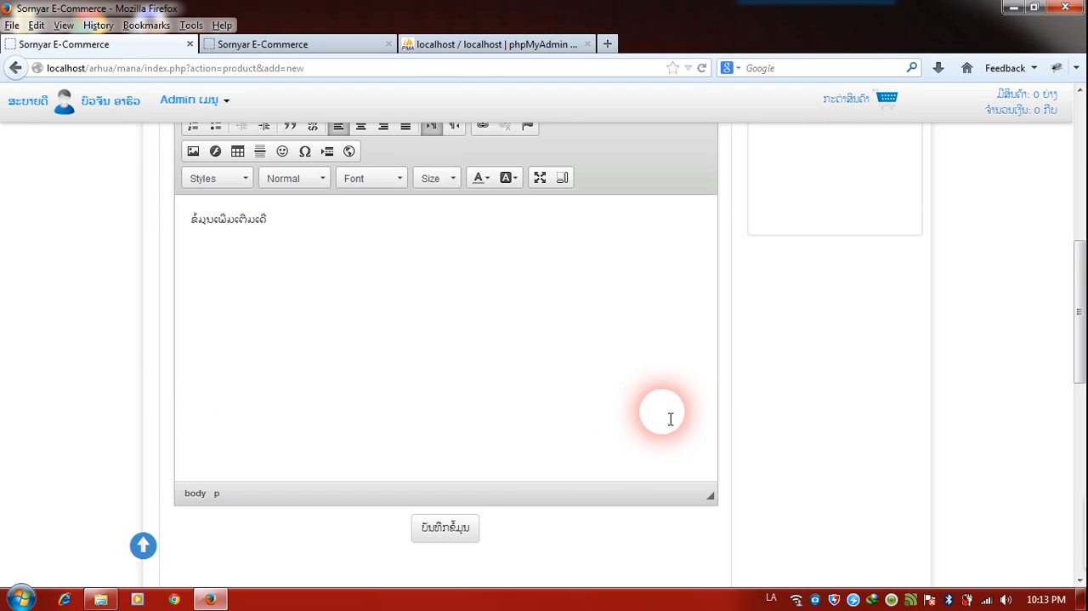
pyautogui.click(450, 528)
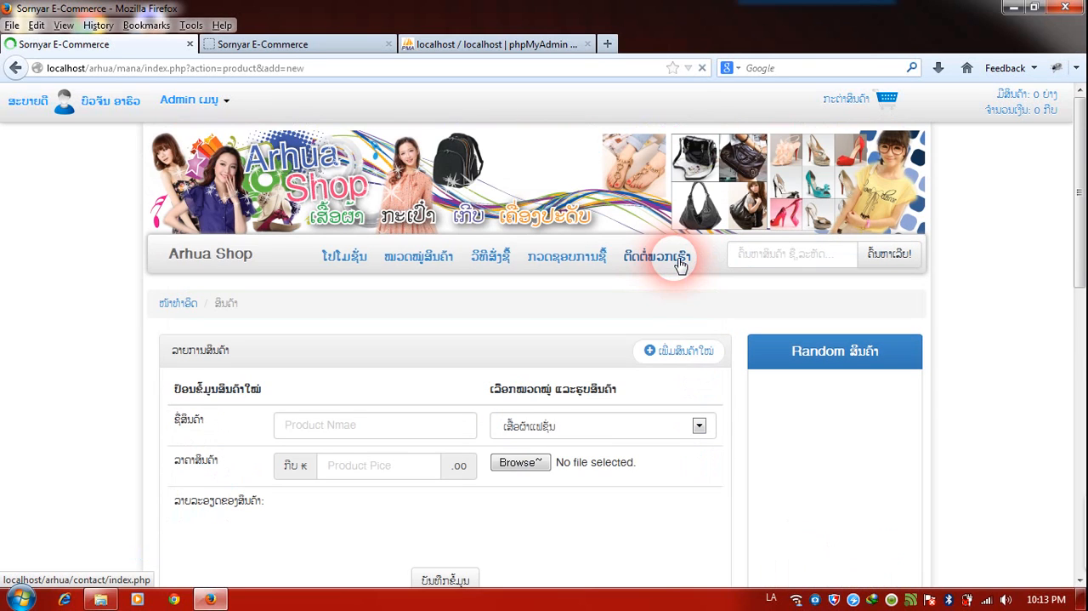
# Fill in the fifth product with the name "ເສື້ອມາໃໝ່", a price of 120000 kip and the picture 04-เสื้อแขนชีฟอง3.
pyautogui.scroll(-2, 518, 388)
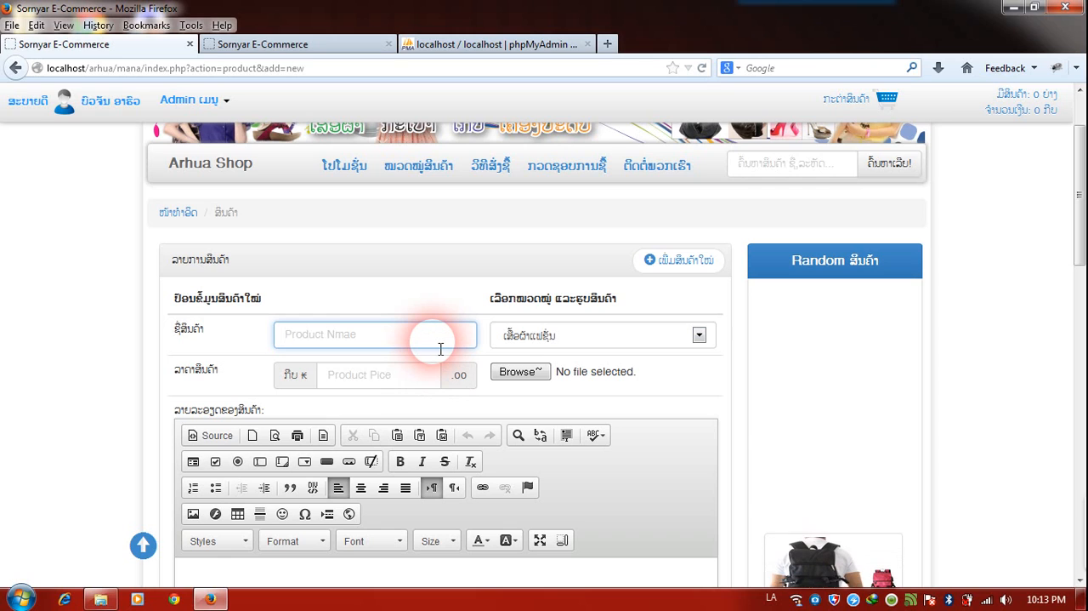
pyautogui.write('ເສື້ອ')
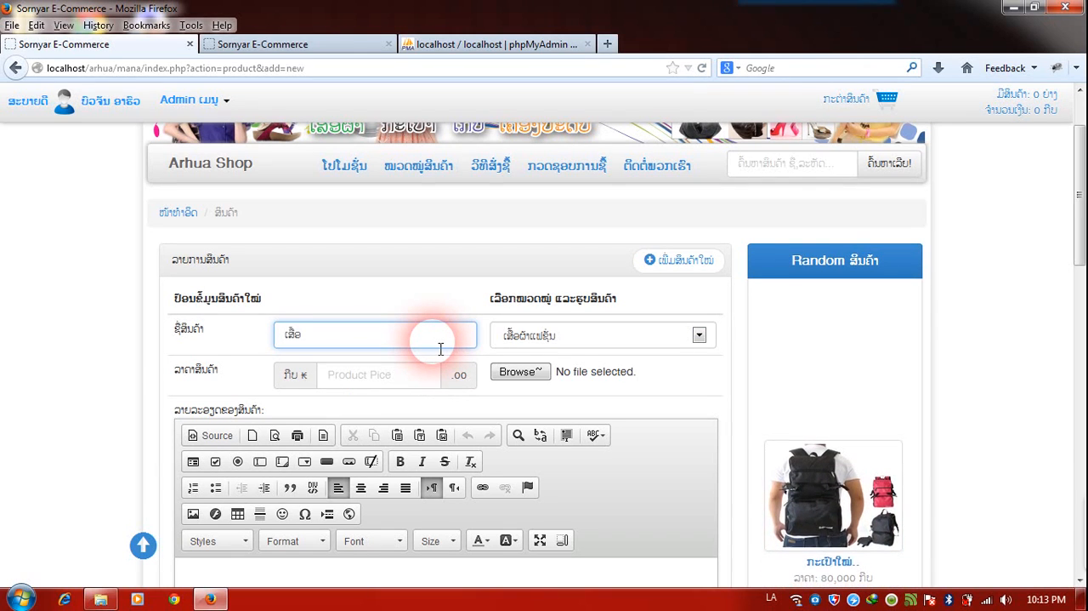
pyautogui.write('ມາໃໝ່')
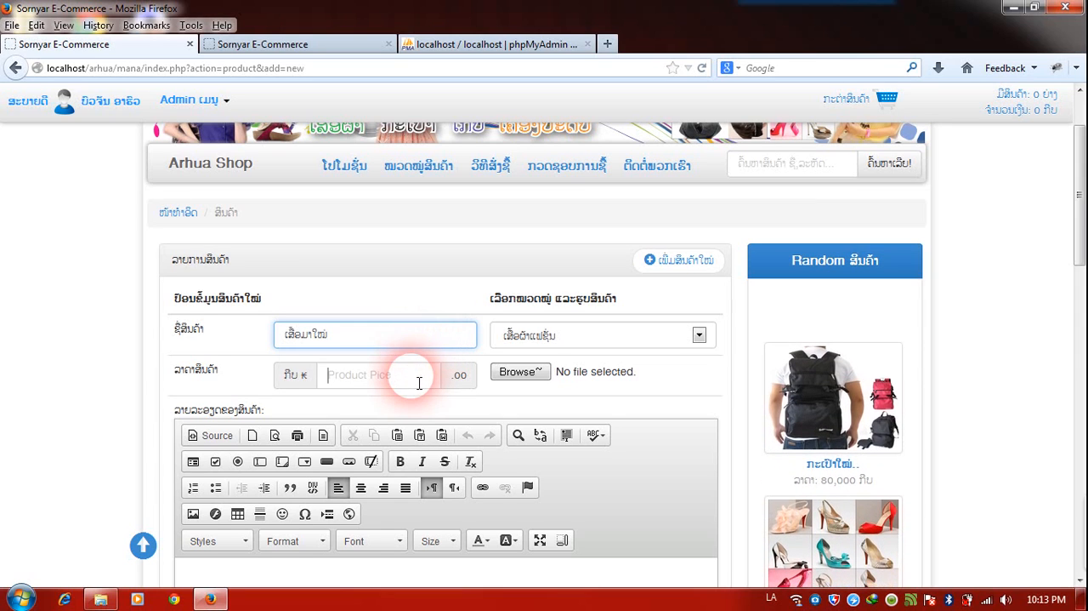
pyautogui.click(417, 380)
pyautogui.write('120000')
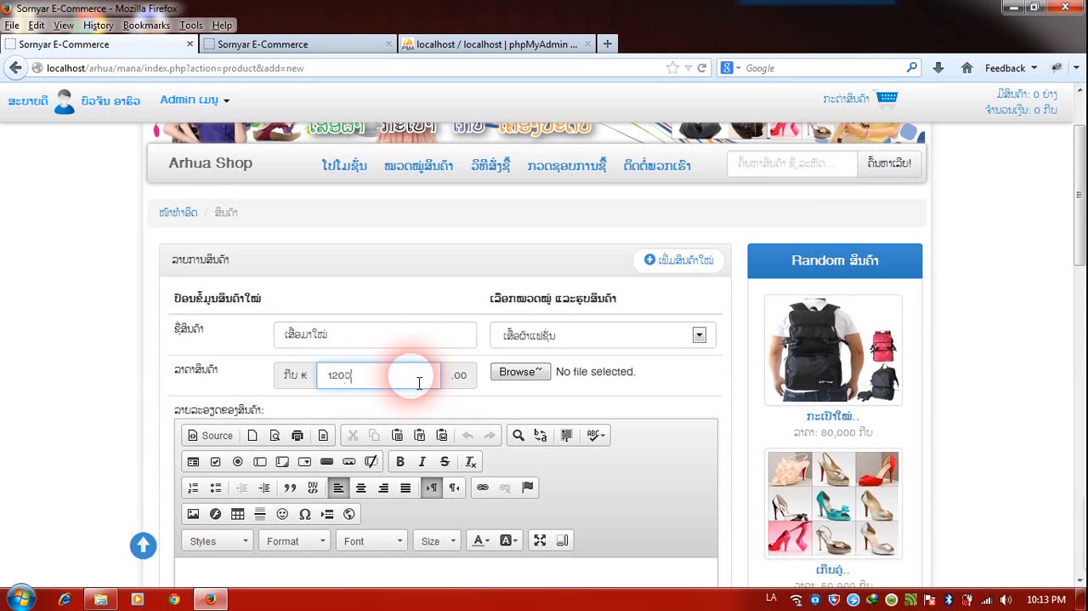
pyautogui.click(525, 374)
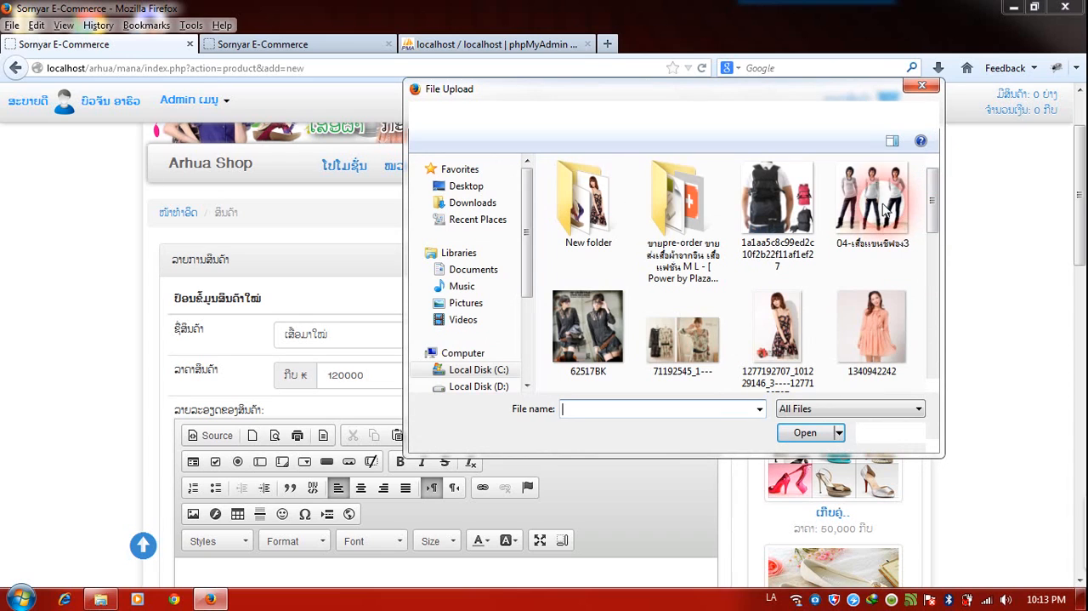
pyautogui.doubleClick(884, 211)
# Enter "ຂໍ້ມູນເພີ່ມເຕີມຂອງສິນຄ້າ" as the fifth product's description and save the product.
pyautogui.scroll(-4, 681, 383)
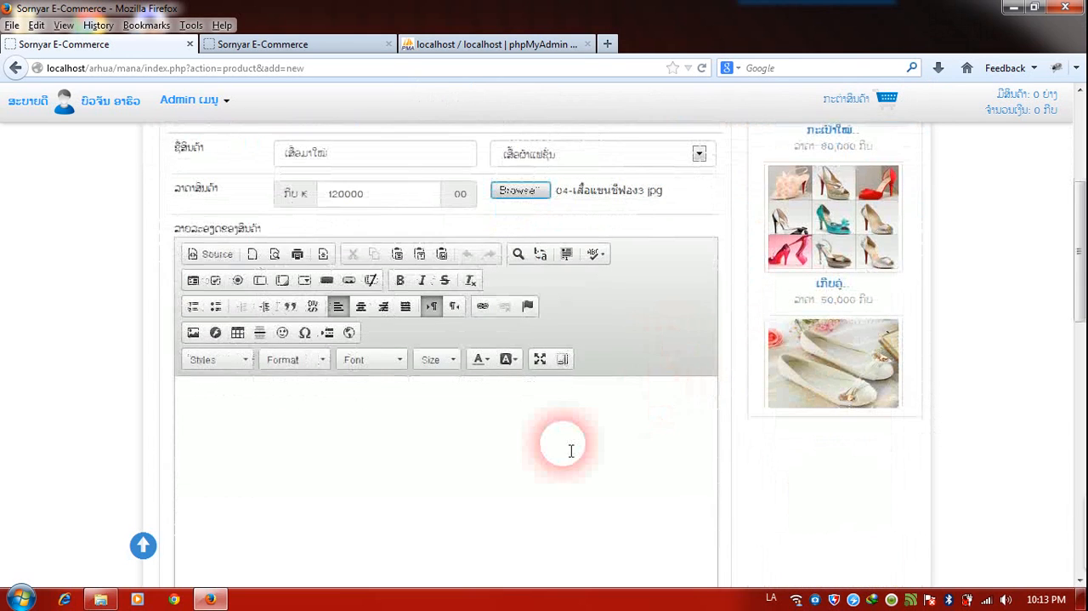
pyautogui.click(571, 450)
pyautogui.write('ສົ້ມ')
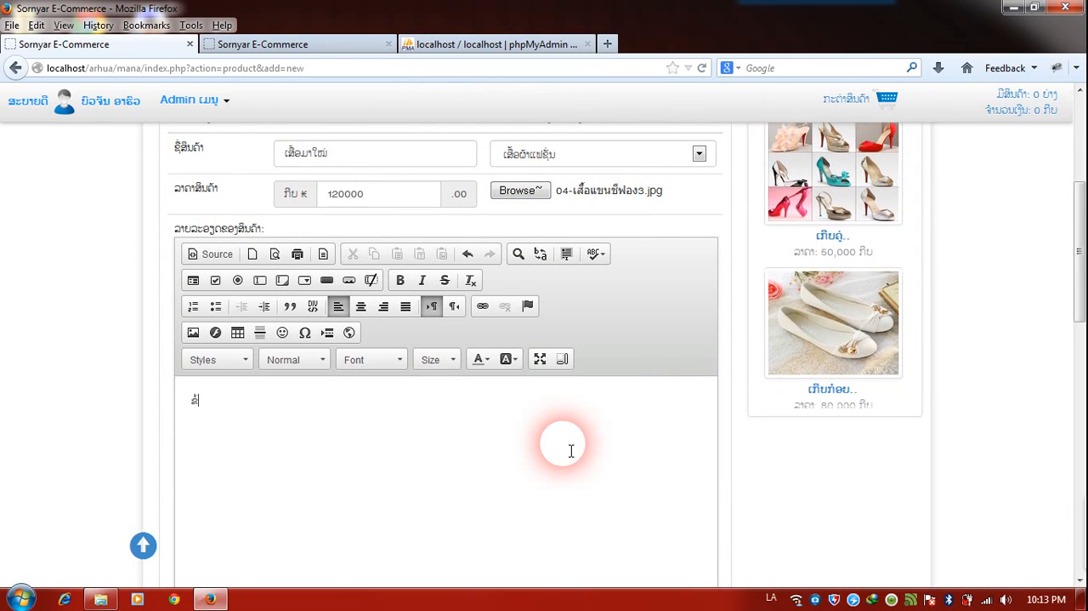
pyautogui.write('ບເປີ')
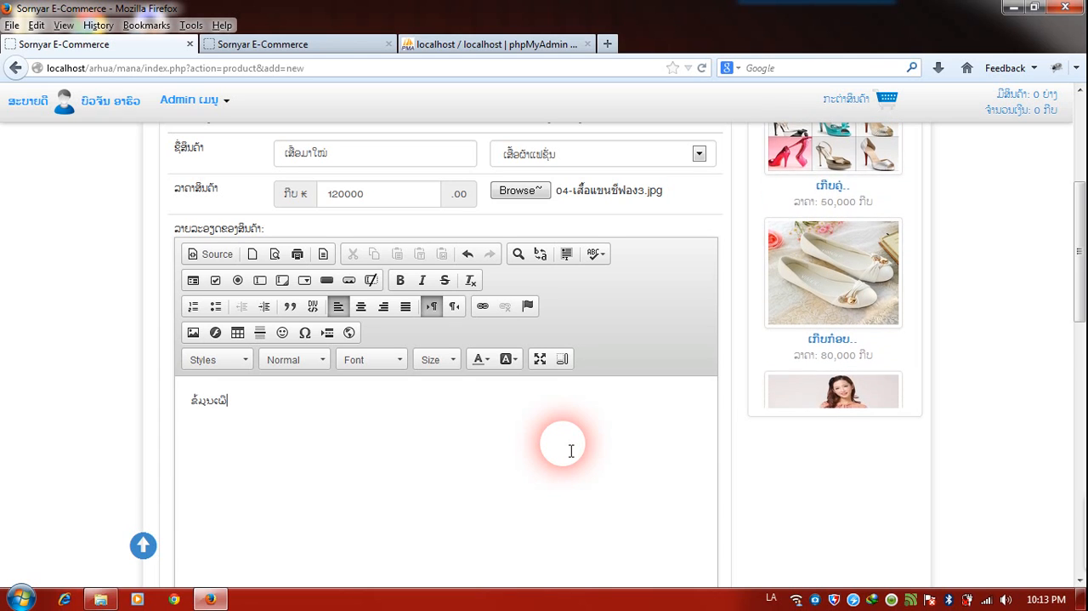
pyautogui.write('ນເດີນ')
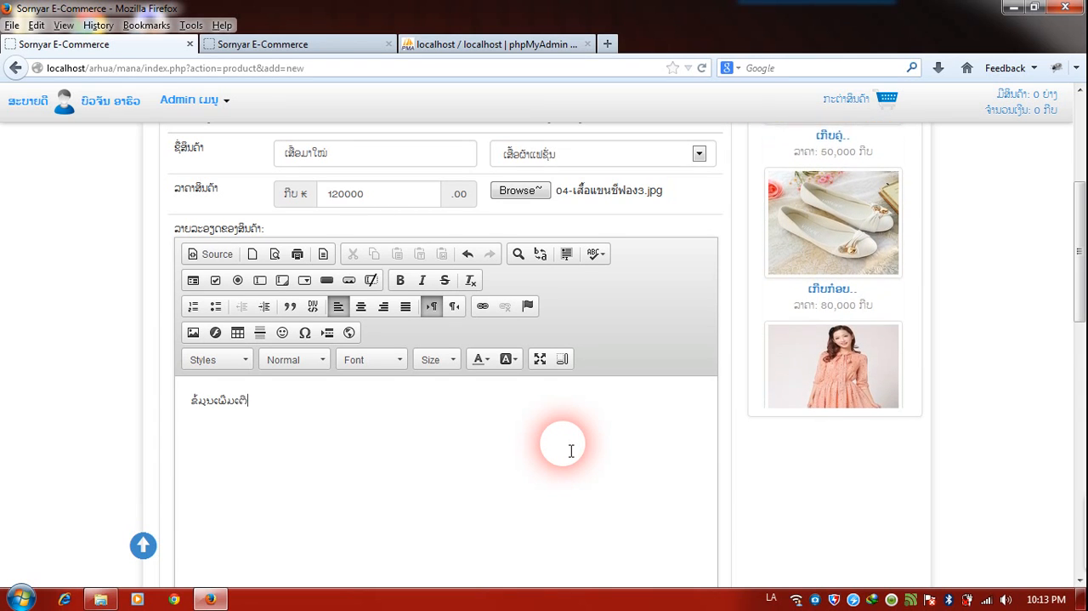
pyautogui.write('ຂອງ')
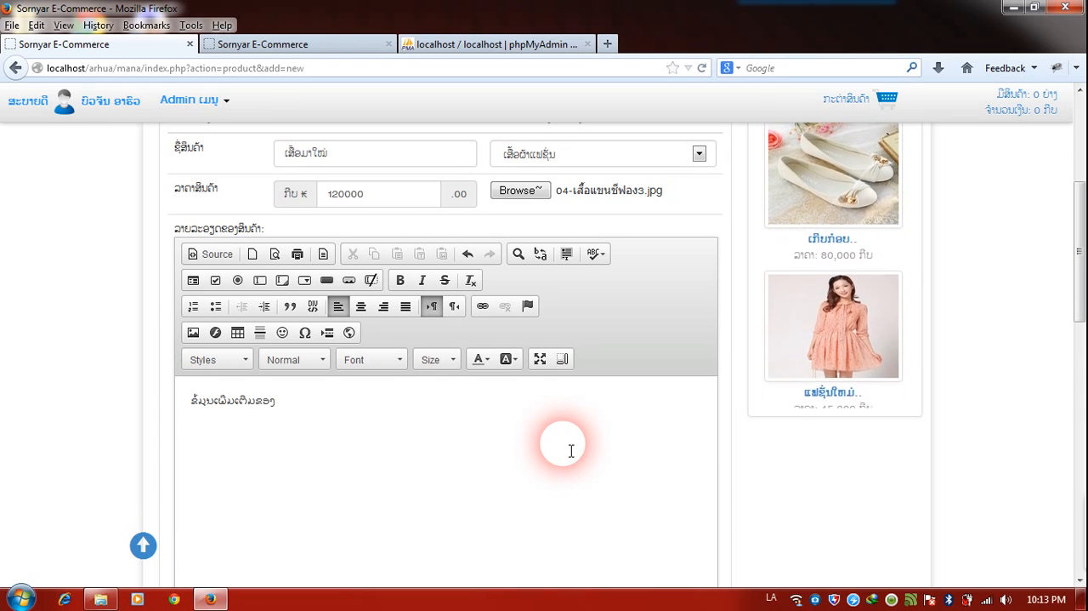
pyautogui.write('ສິນຄ້')
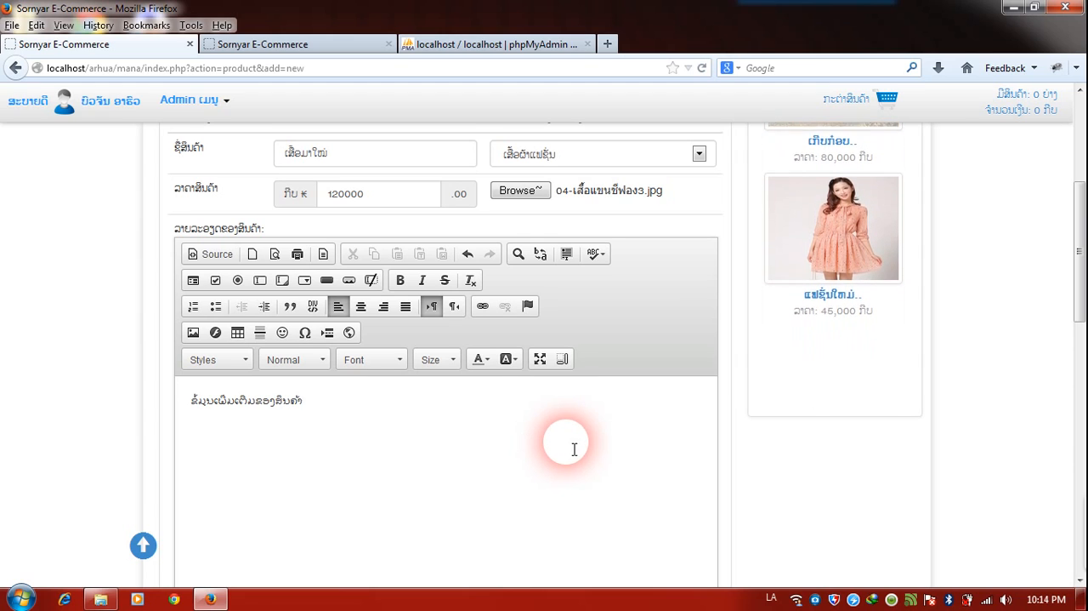
pyautogui.write('າ')
pyautogui.scroll(-2, 572, 450)
pyautogui.scroll(-1, 574, 449)
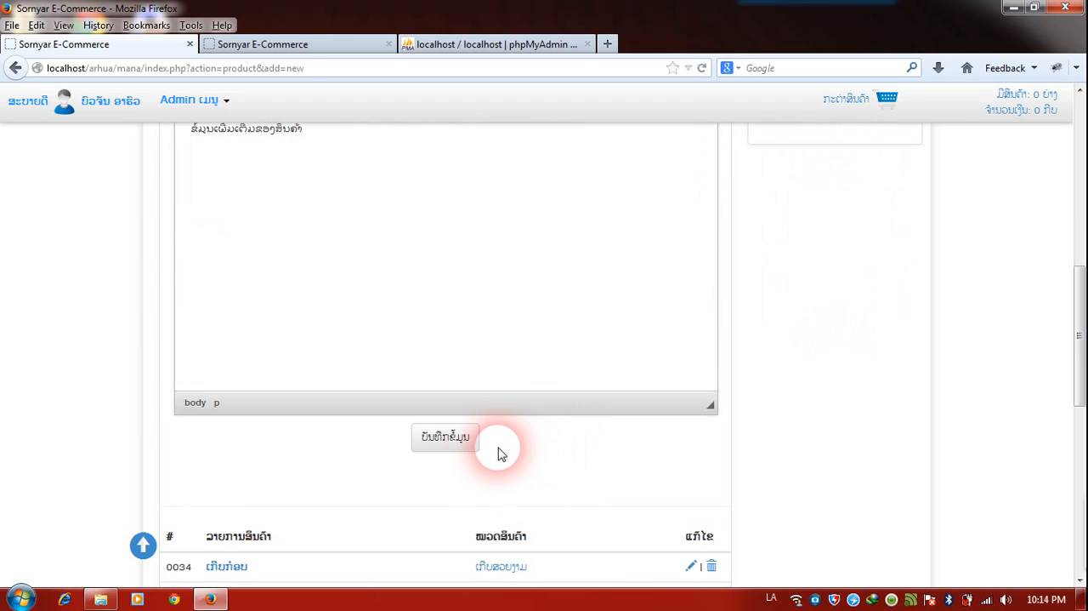
pyautogui.click(445, 437)
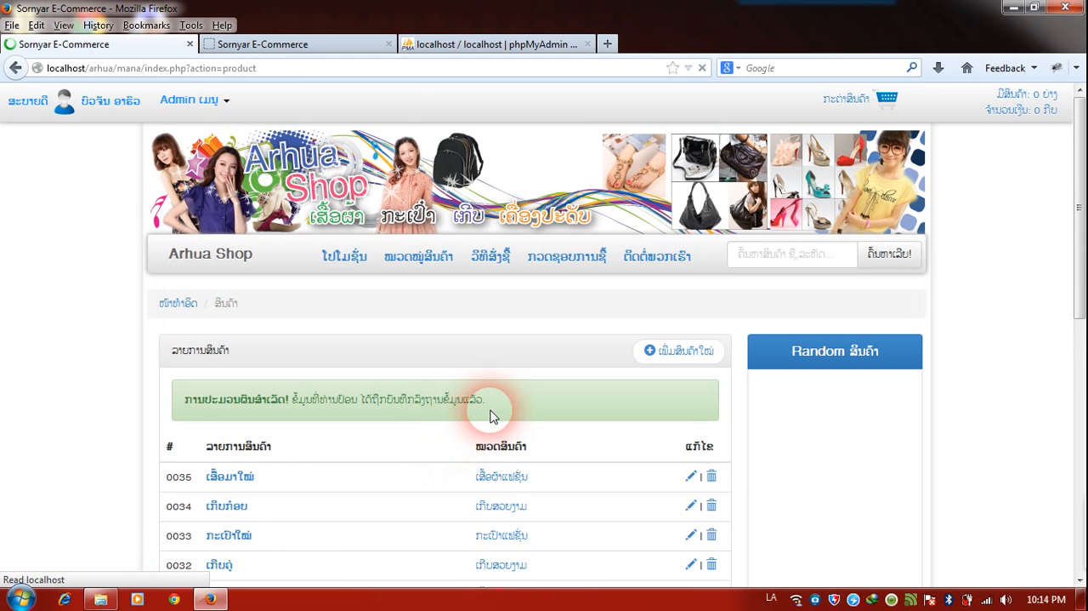
pyautogui.scroll(-1, 490, 416)
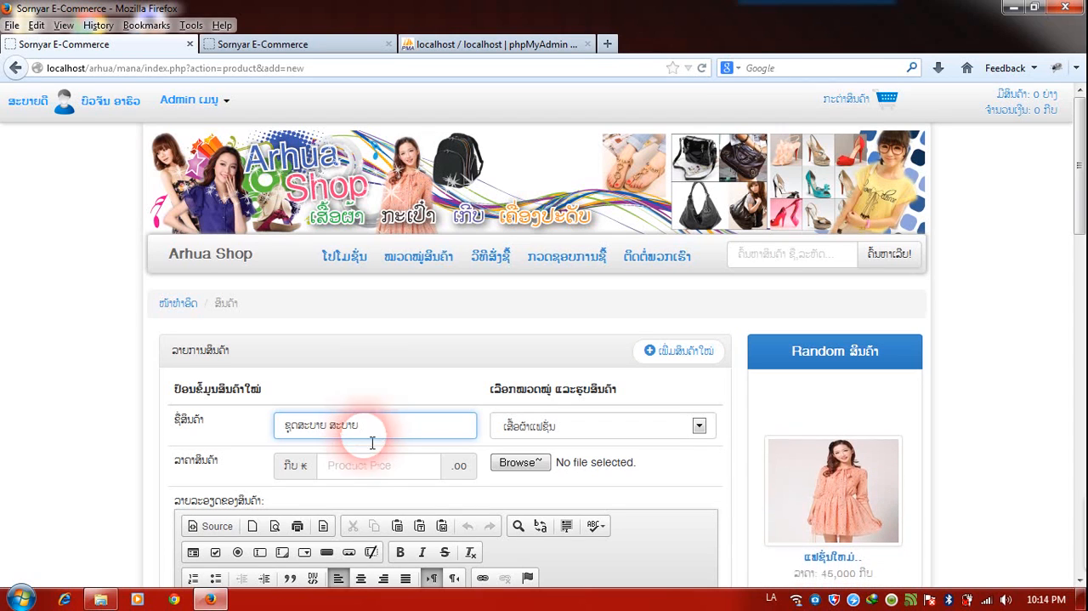
pyautogui.click(372, 468)
pyautogui.write('1')
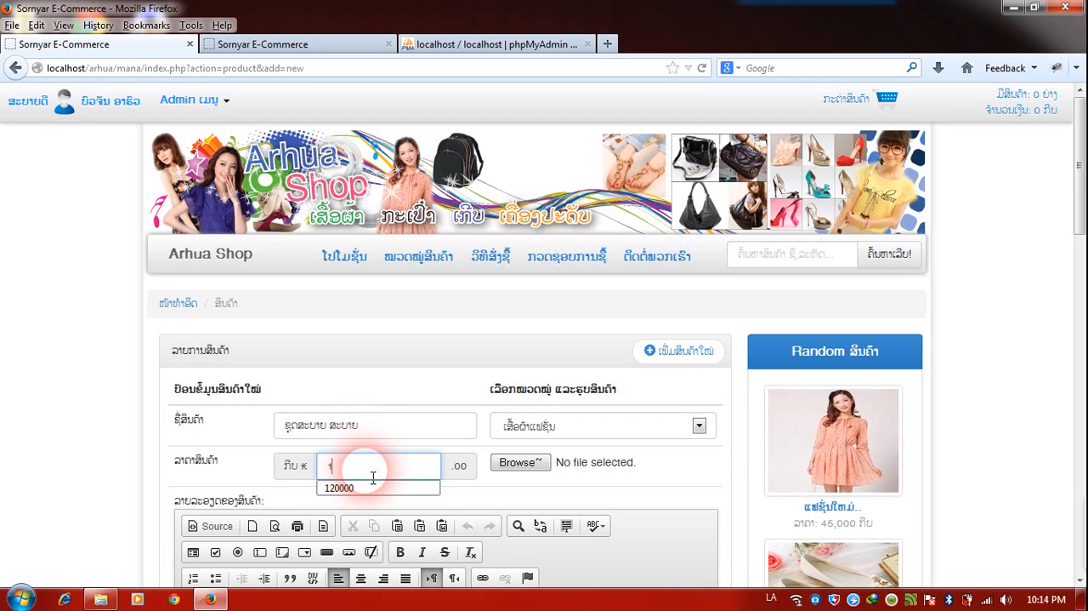
pyautogui.write('90000')
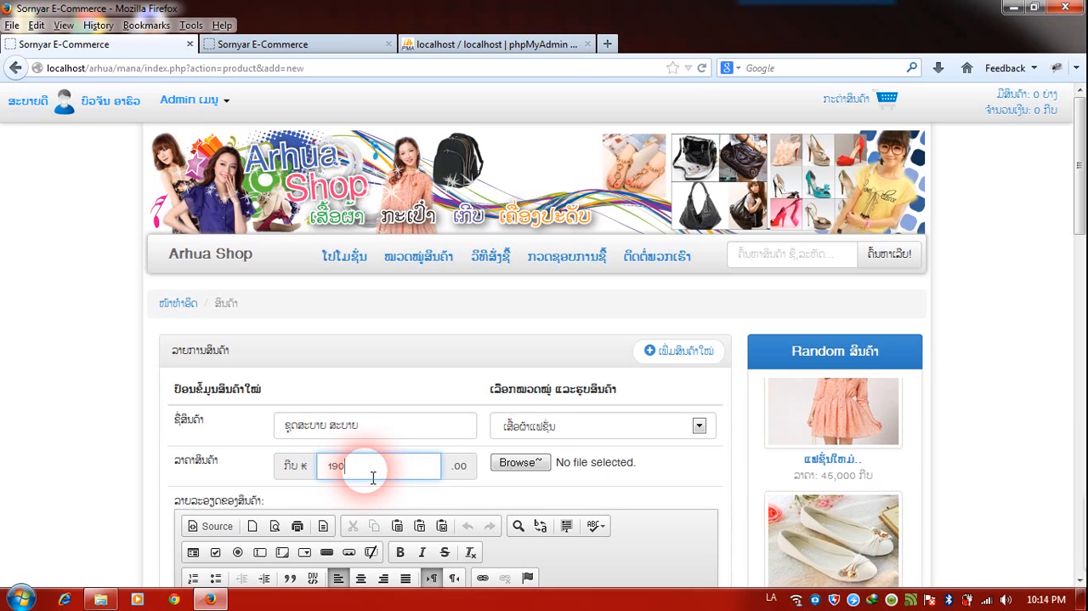
pyautogui.click(536, 463)
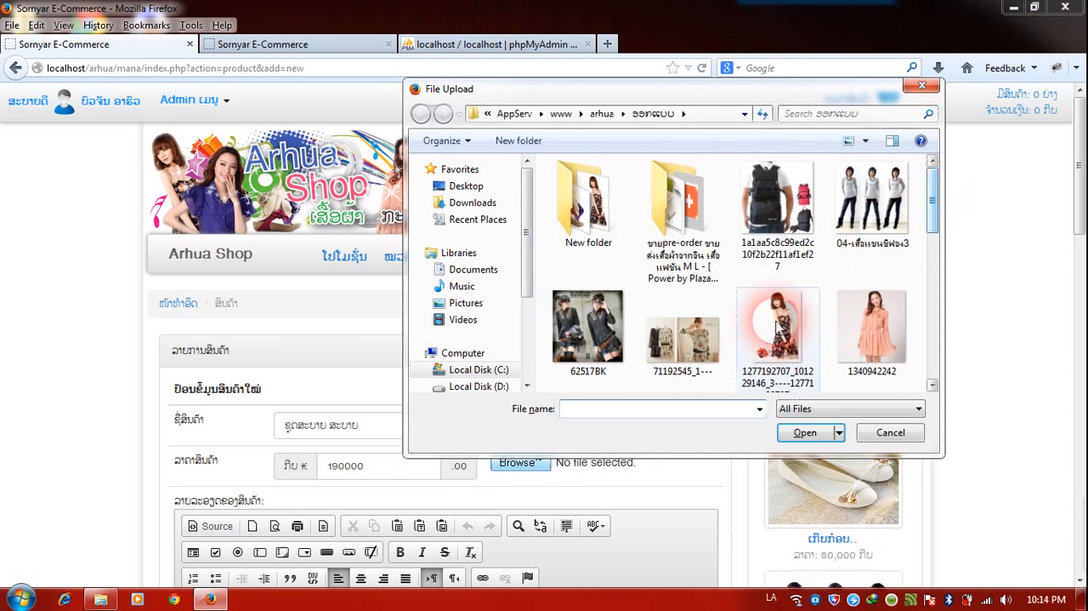
pyautogui.doubleClick(745, 358)
# Enter "ຂໍ້ມູນເພີ່ມເຕີມ" as the sixth product's description and save the product.
pyautogui.scroll(-5, 576, 419)
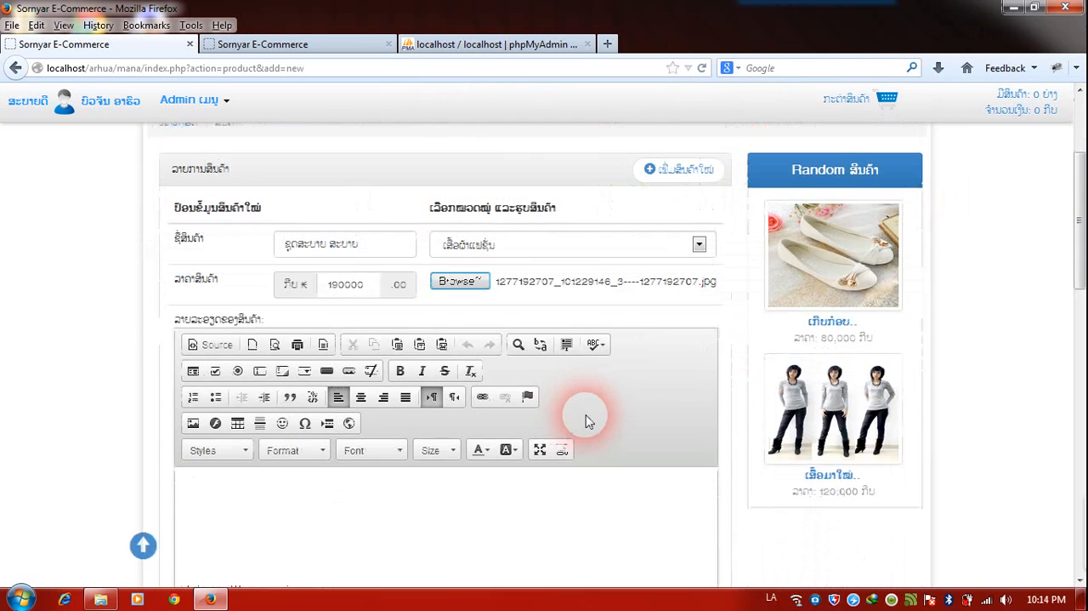
pyautogui.click(577, 420)
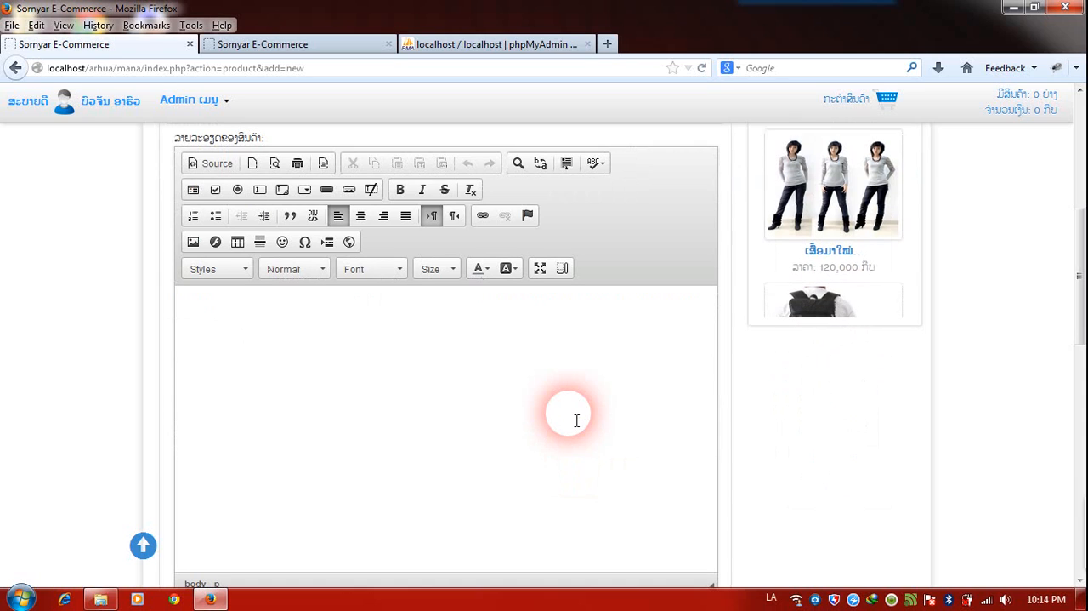
pyautogui.write('ສົ້ມ')
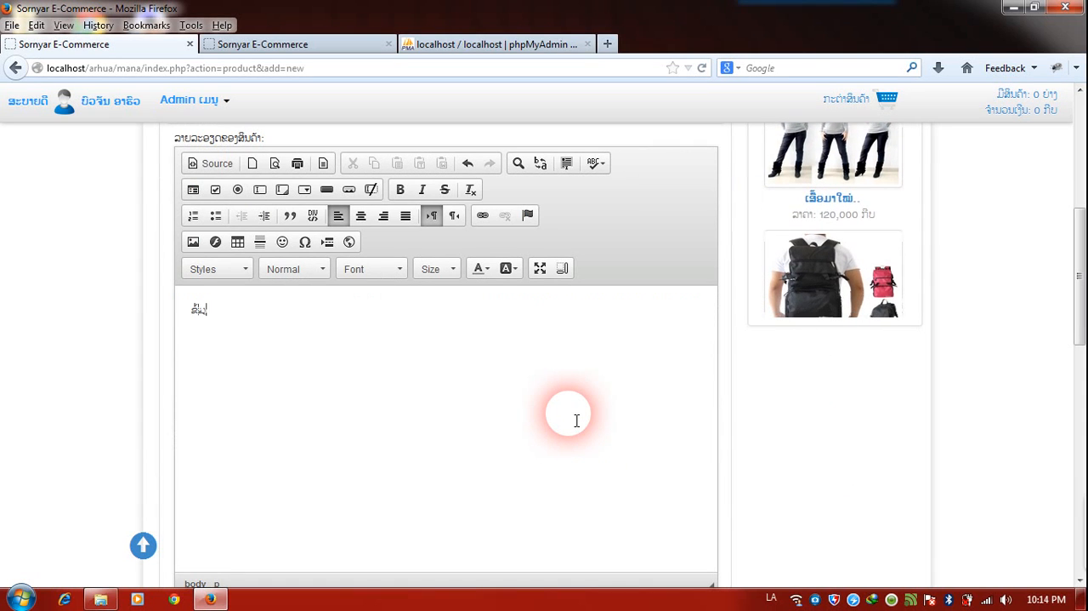
pyautogui.write('ບເພີ່')
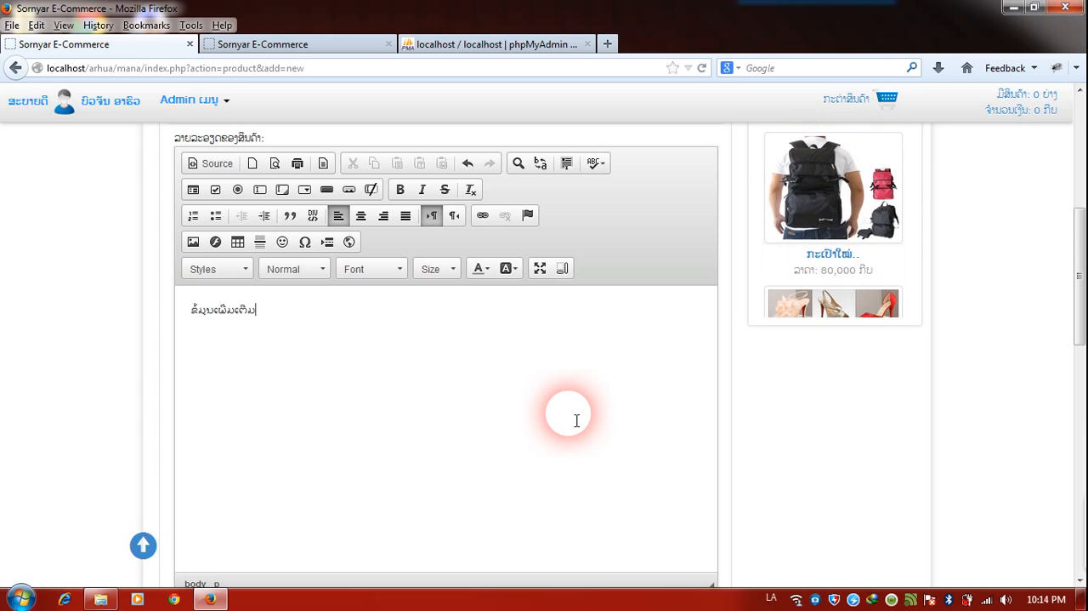
pyautogui.write('ມເຕີມ')
pyautogui.scroll(-2, 576, 419)
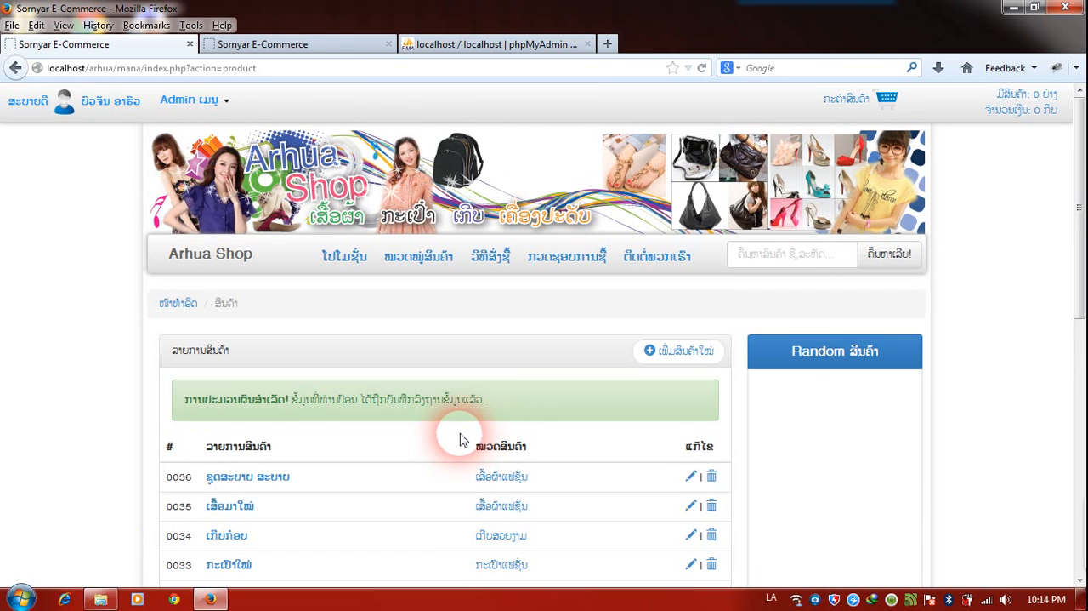
# Start a seventh product from the product list and name it "ກະເປົາແສນສະບາຍ".
pyautogui.scroll(-4, 460, 438)
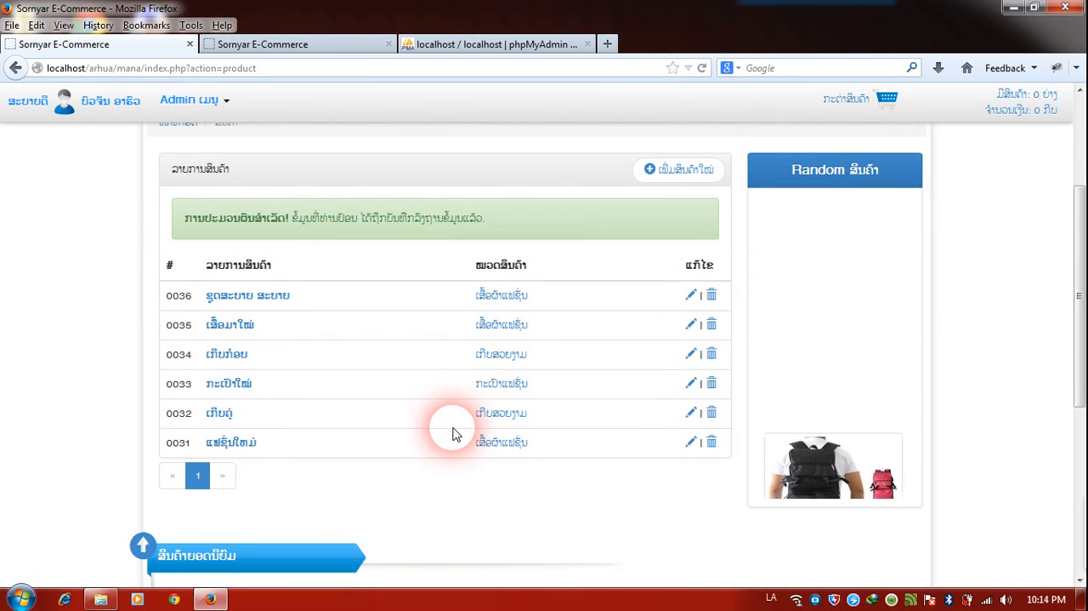
pyautogui.scroll(2, 454, 435)
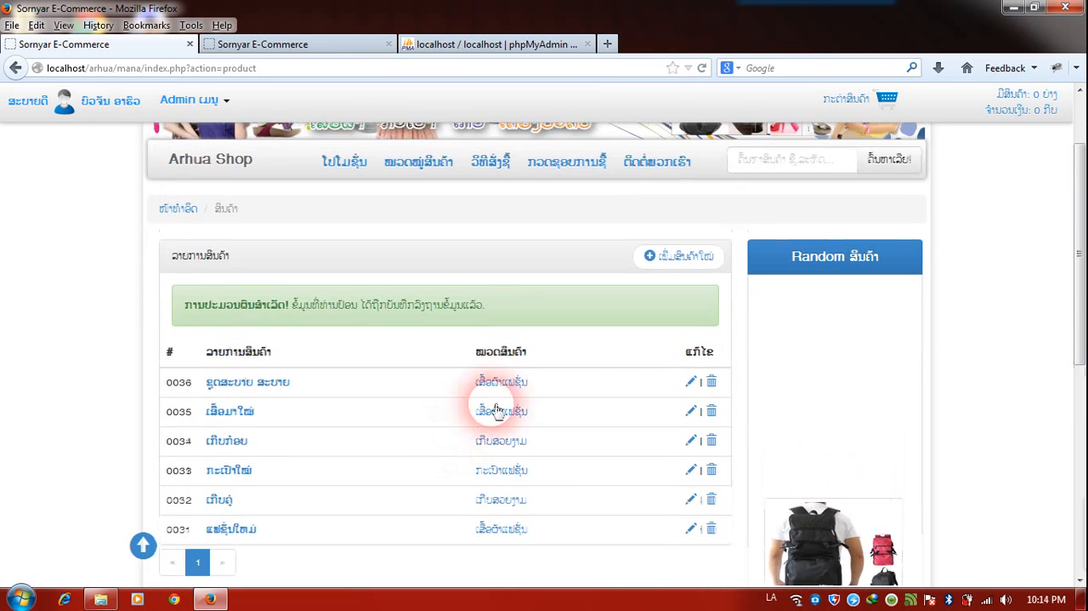
pyautogui.click(690, 271)
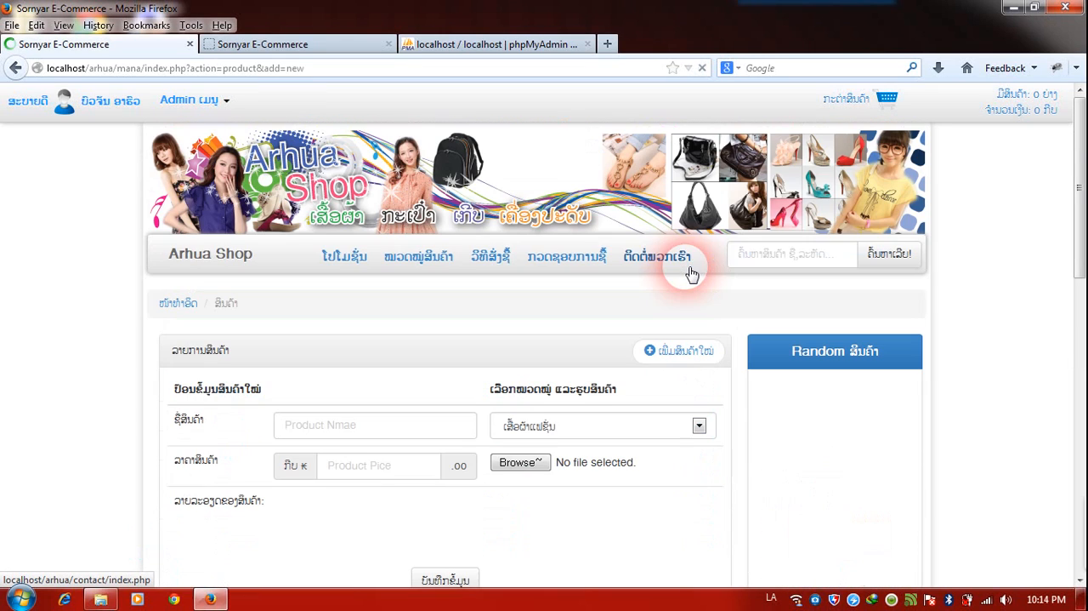
pyautogui.click(430, 431)
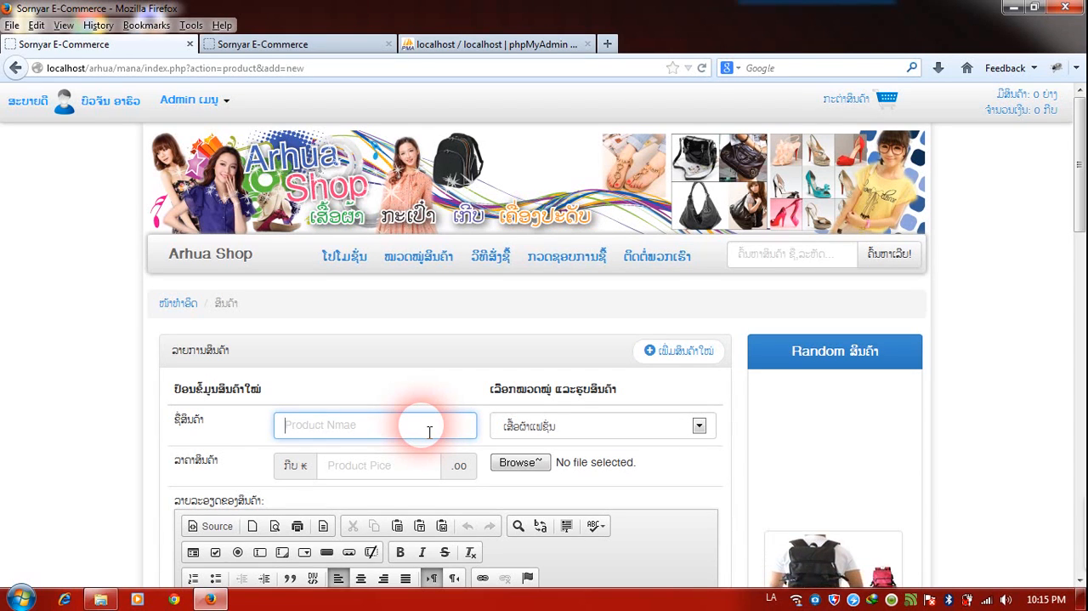
pyautogui.write('ກະ')
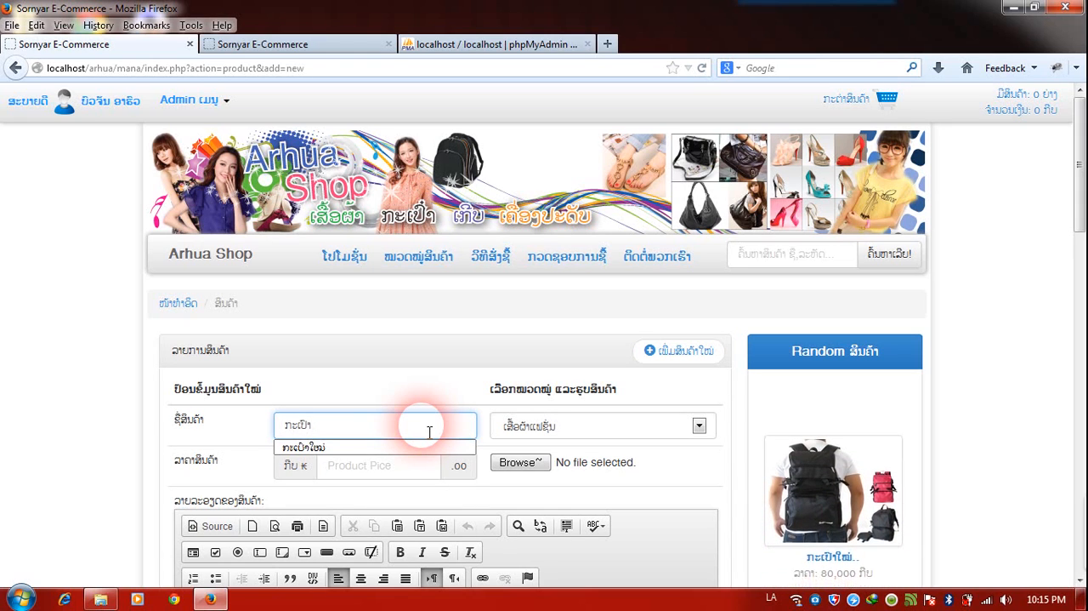
pyautogui.write('ເປົາ')
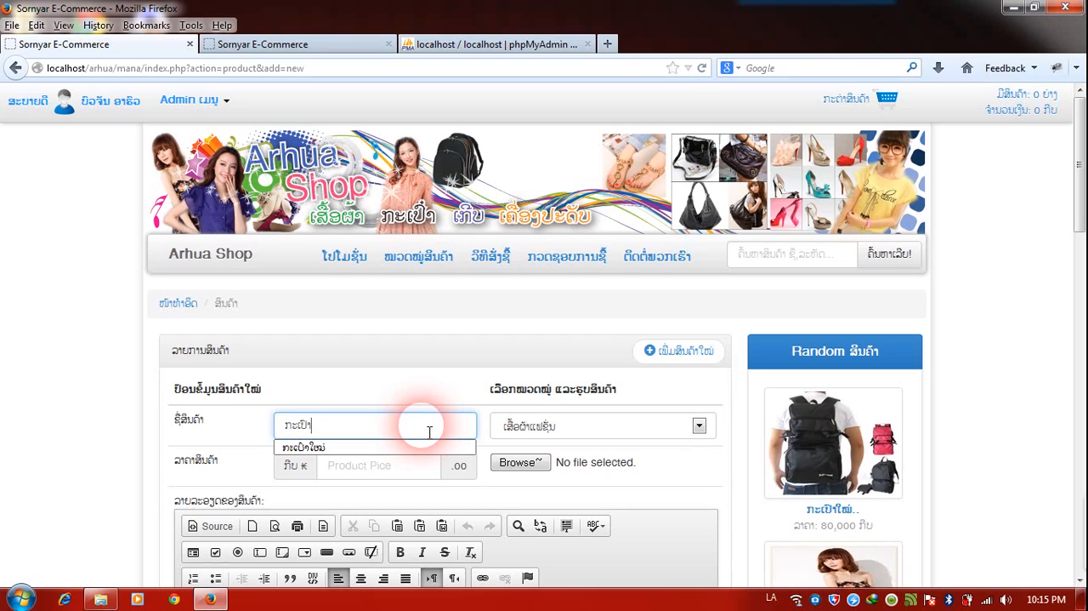
pyautogui.write('ແສນສະບາຍ')
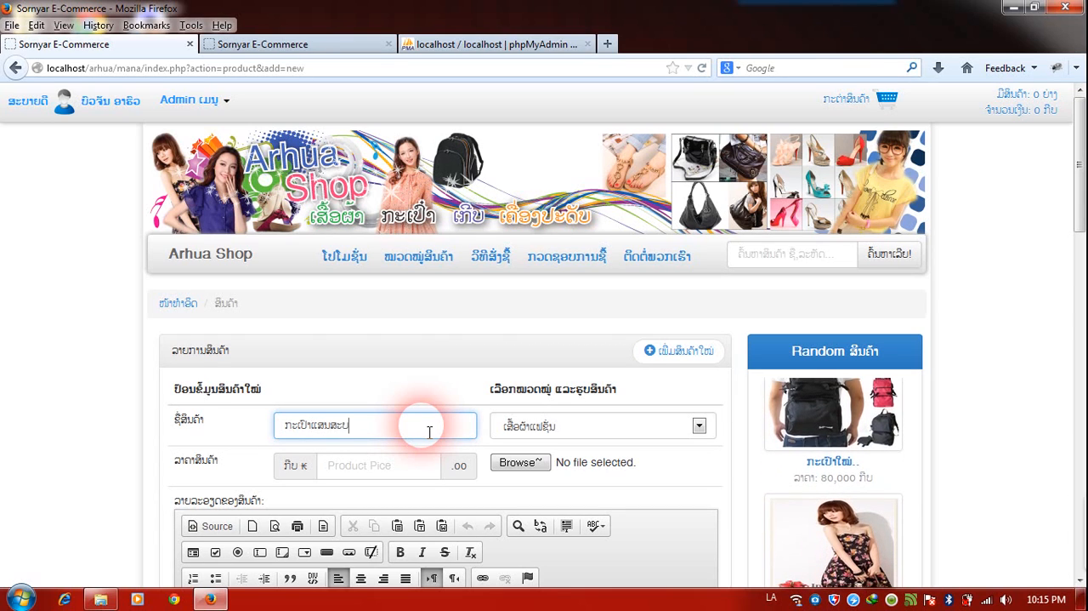
# Assign the seventh product to the ກະເປົາແຟຊັ່ນ category and set its price to 450000 kip.
pyautogui.click(518, 425)
pyautogui.click(520, 483)
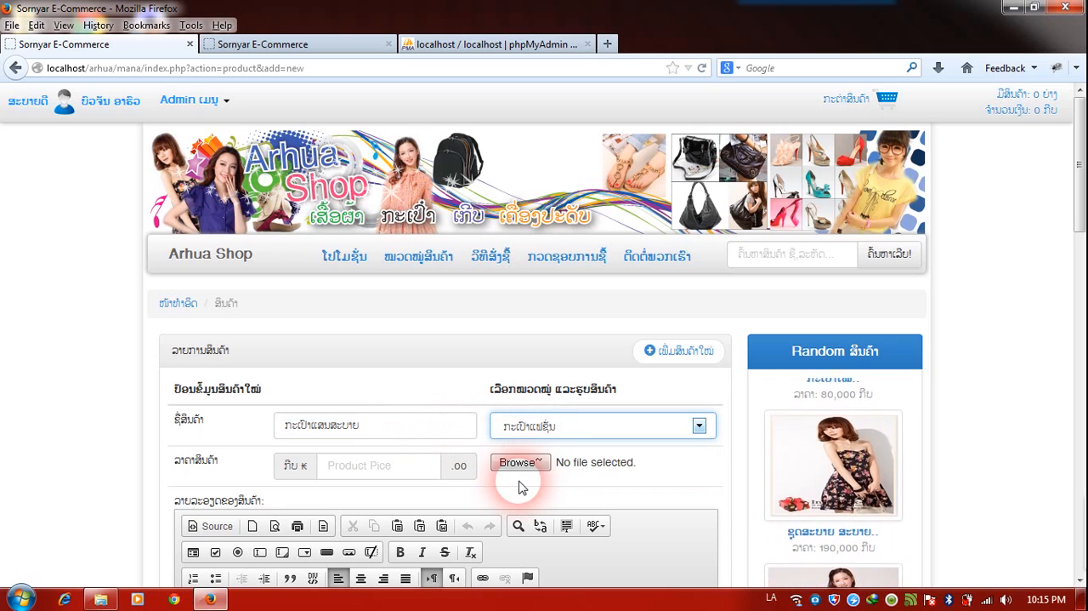
pyautogui.click(393, 473)
pyautogui.write('4')
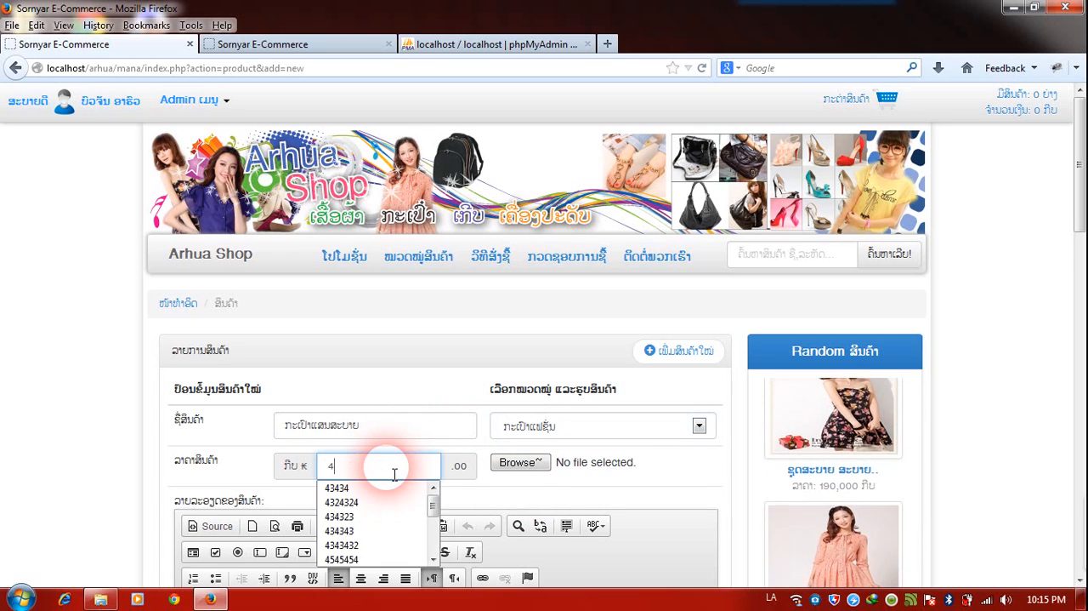
pyautogui.write('50000')
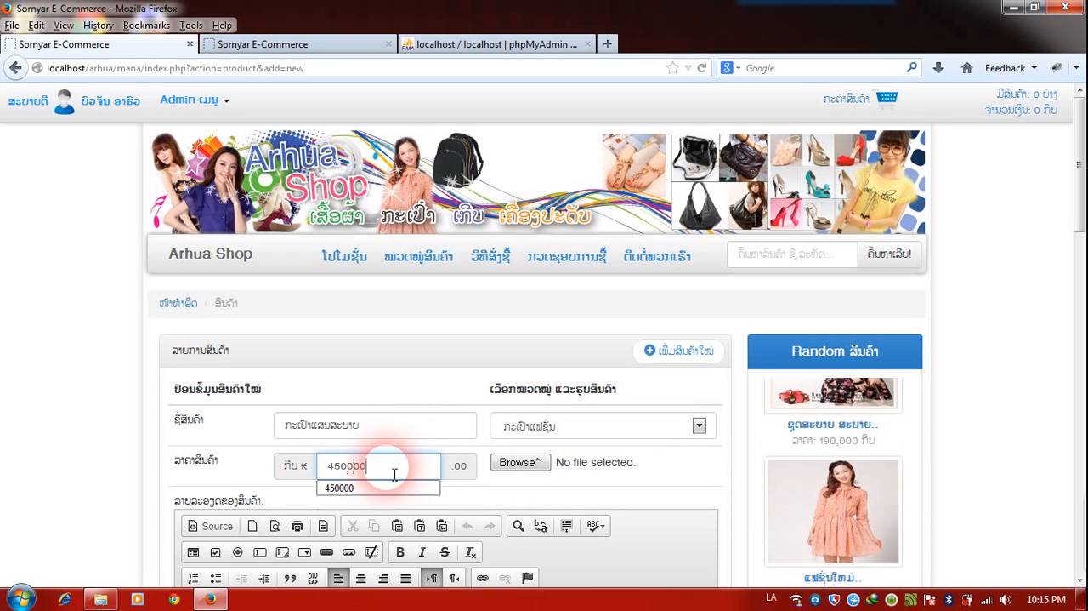
pyautogui.click(535, 464)
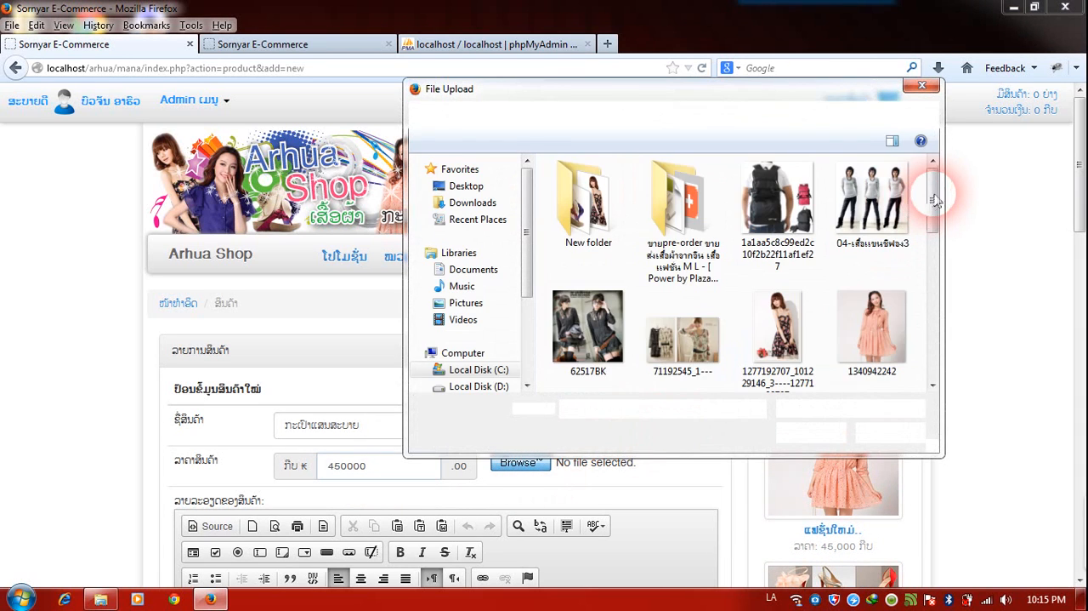
pyautogui.moveTo(942, 189); pyautogui.dragTo(952, 296)
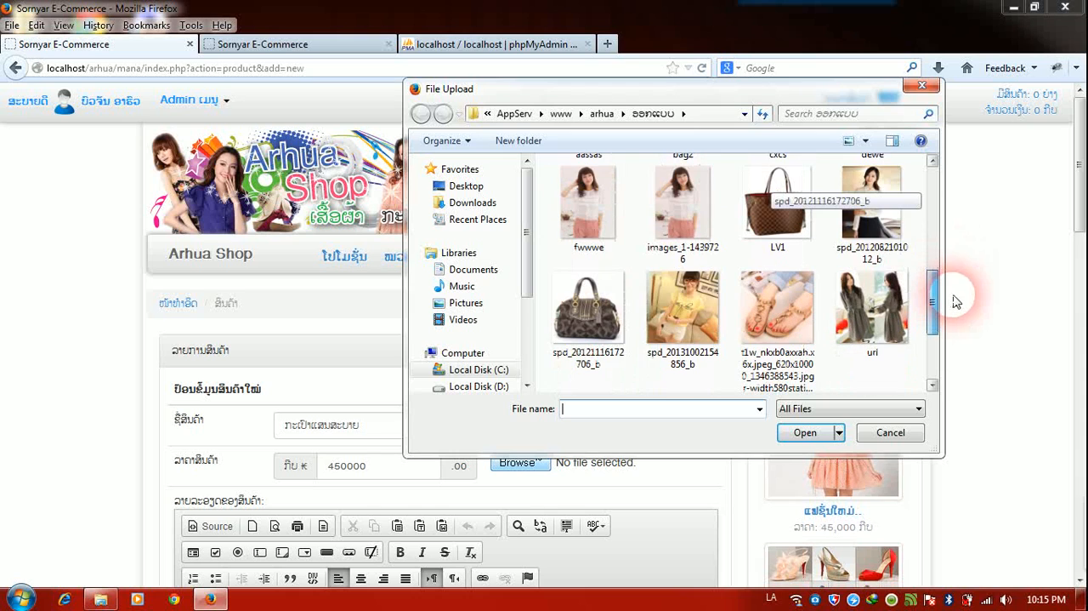
pyautogui.doubleClick(571, 331)
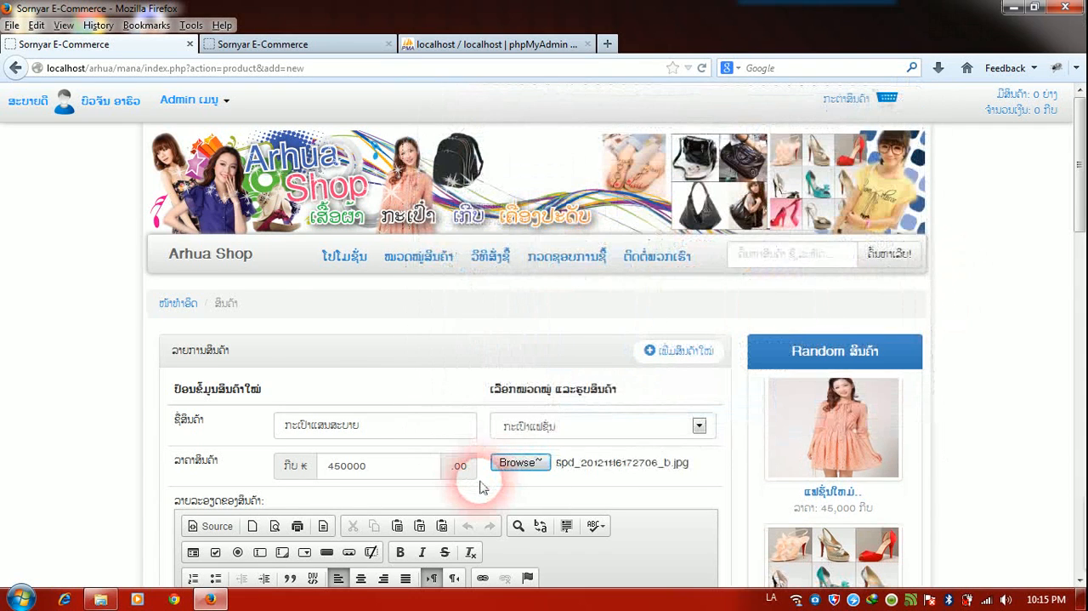
# Enter "ຂໍ້ມູນ" as the seventh product's description and save the product.
pyautogui.scroll(-4, 476, 493)
pyautogui.click(474, 521)
pyautogui.write('ຂໍ້ມູນ')
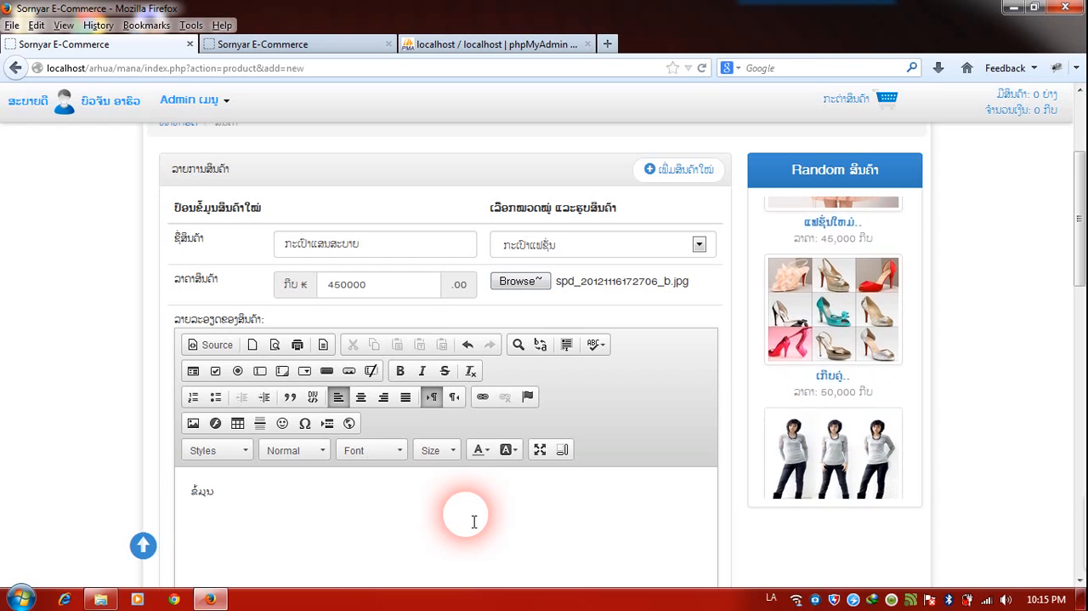
pyautogui.scroll(-5, 474, 521)
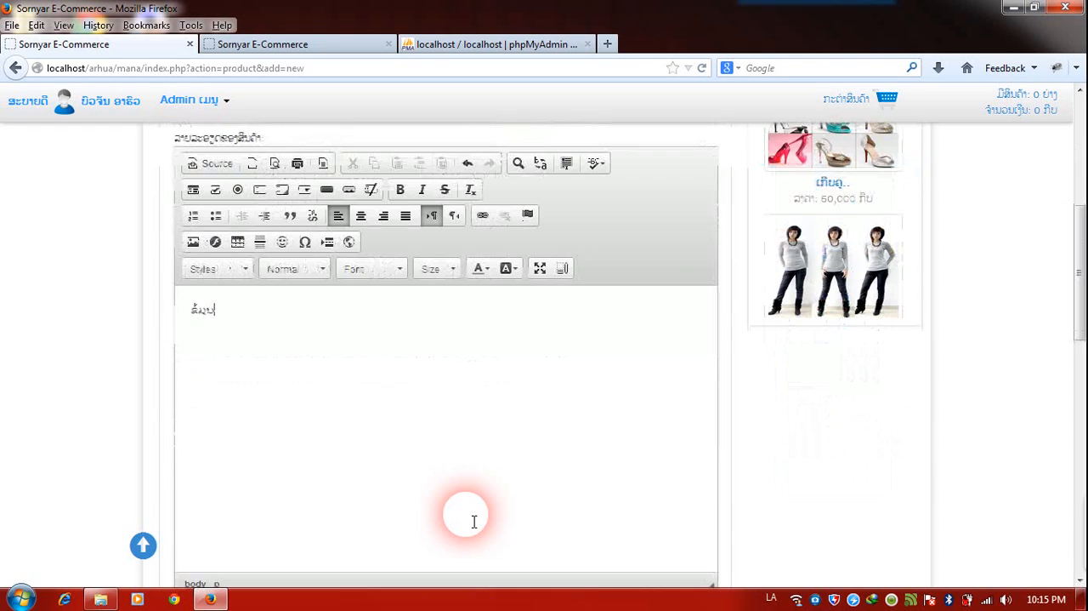
pyautogui.click(452, 439)
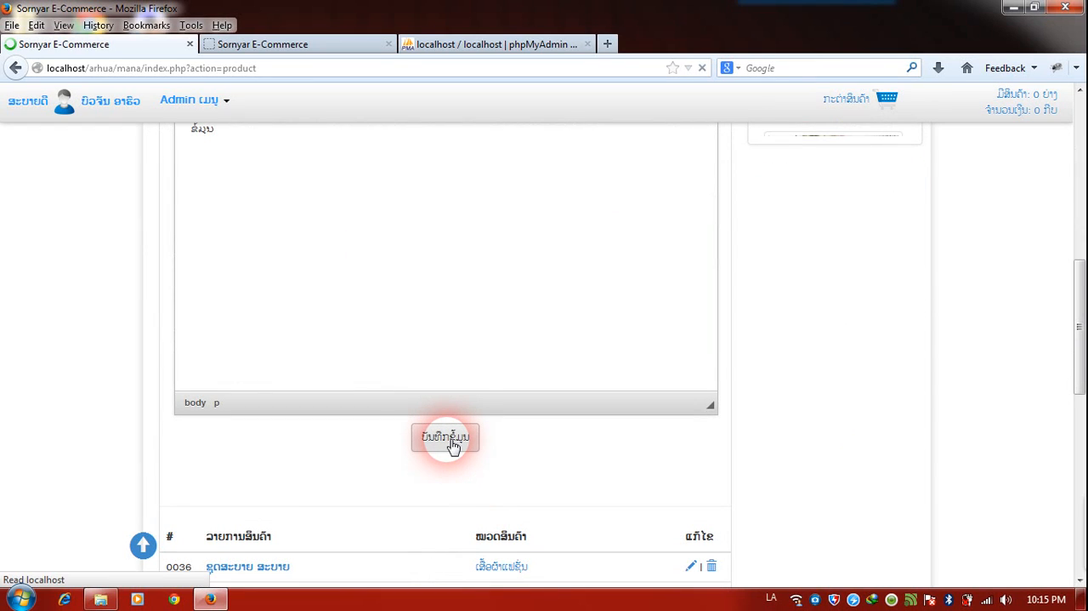
pyautogui.scroll(5, 454, 437)
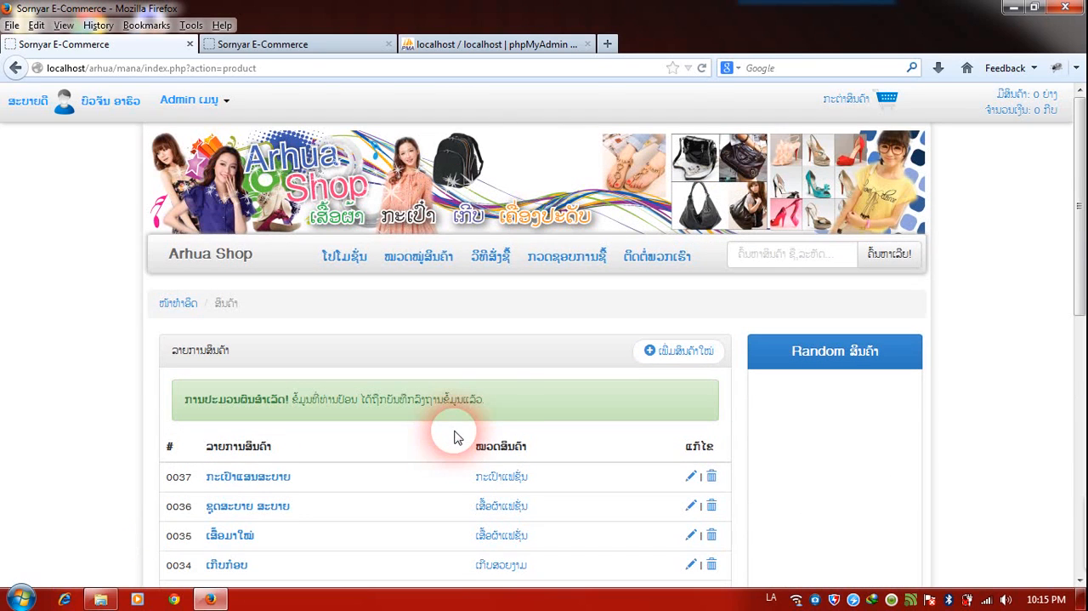
# Open the shop's public home page and examine the latest, recommended and popular product listings.
pyautogui.click(224, 259)
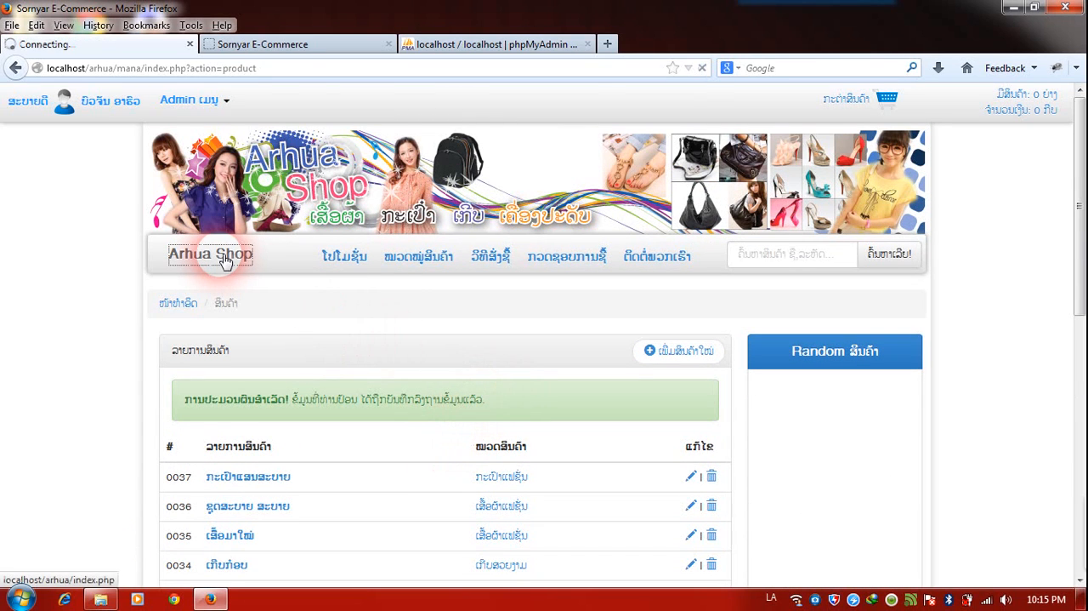
pyautogui.scroll(-5, 142, 275)
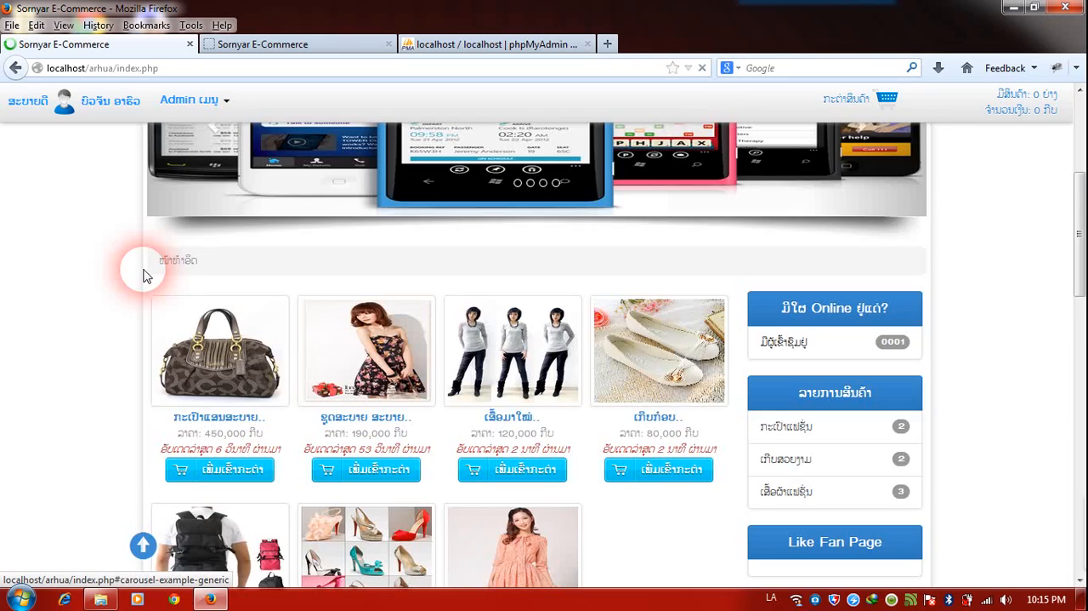
pyautogui.scroll(-3, 143, 275)
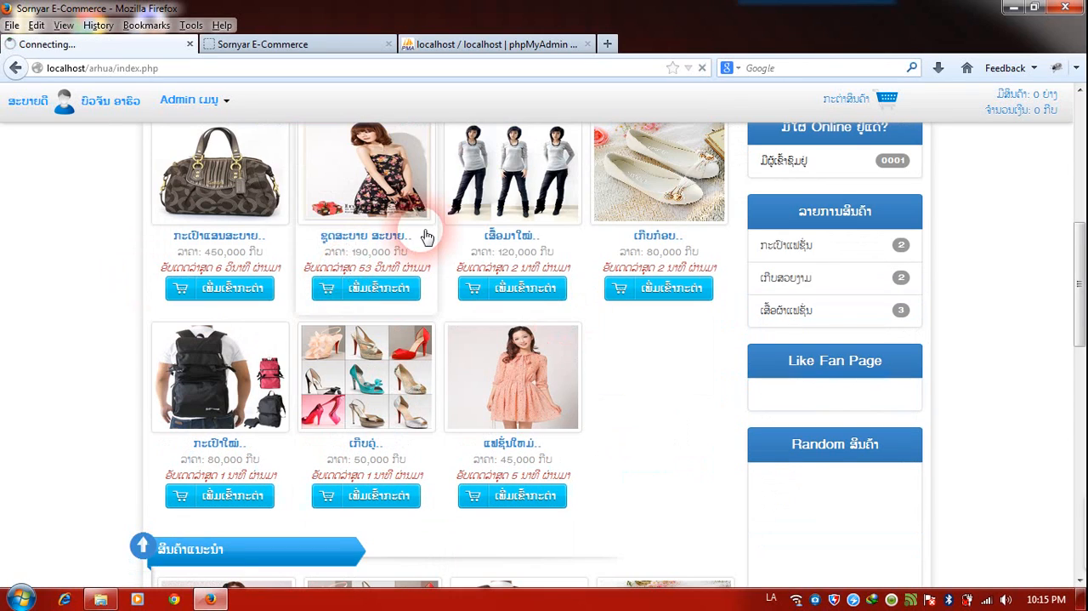
pyautogui.scroll(-12, 427, 236)
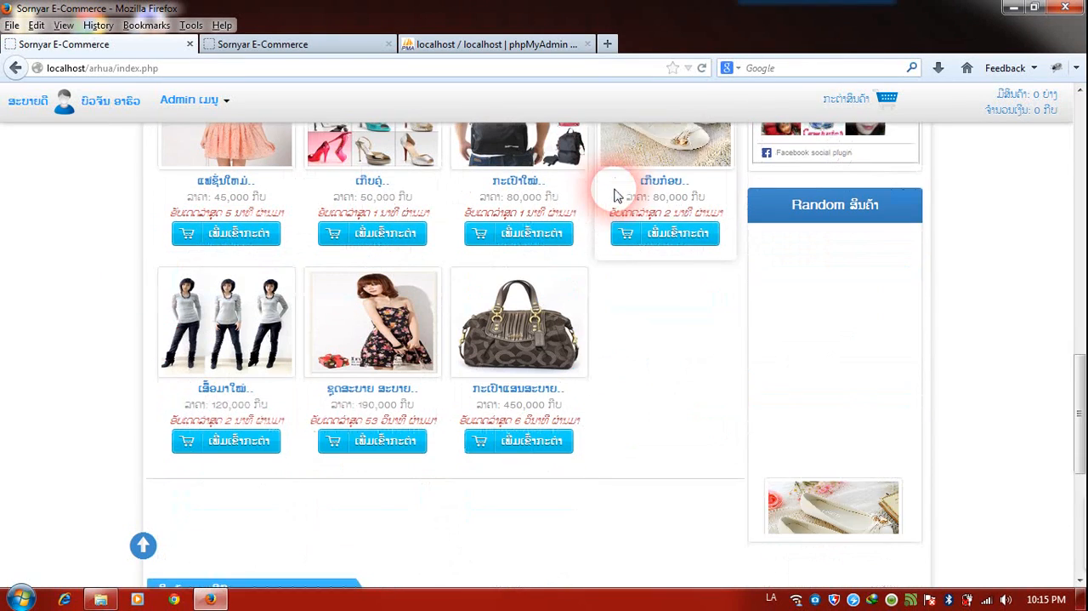
pyautogui.scroll(1, 598, 205)
pyautogui.scroll(-3, 598, 204)
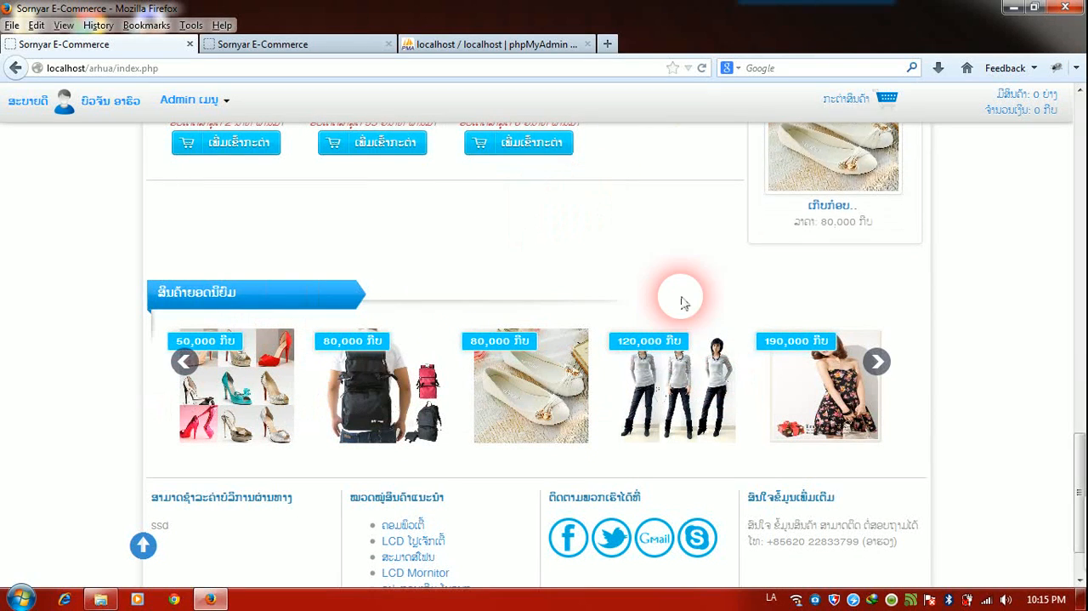
pyautogui.scroll(1, 644, 263)
pyautogui.scroll(3, 644, 264)
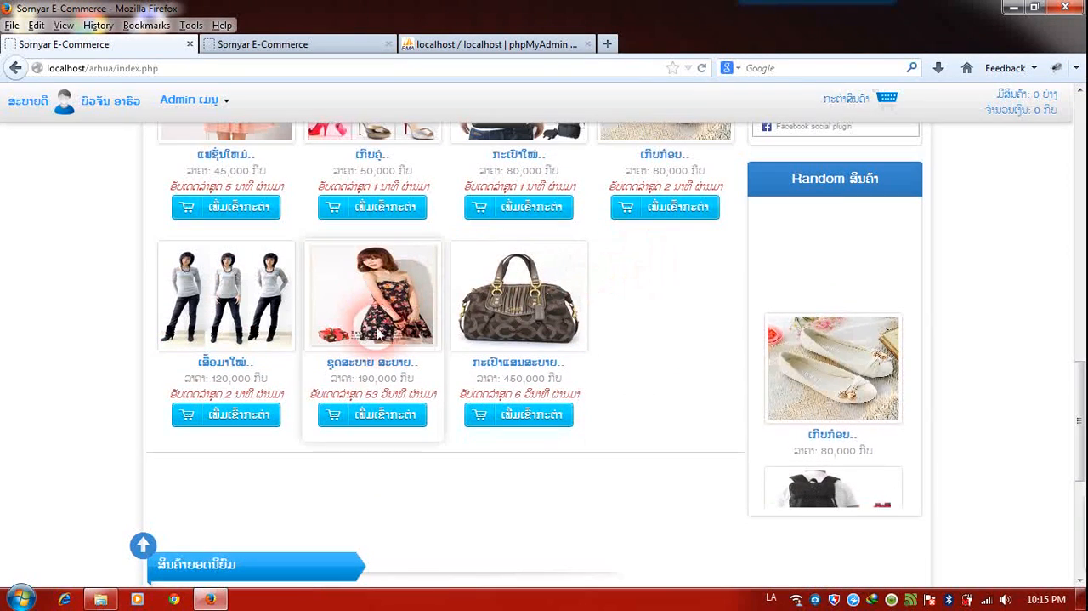
# Open the detail page of the product ຊຸດສະບາຍ ສະບາຍ and review its information and the recommended products.
pyautogui.click(371, 364)
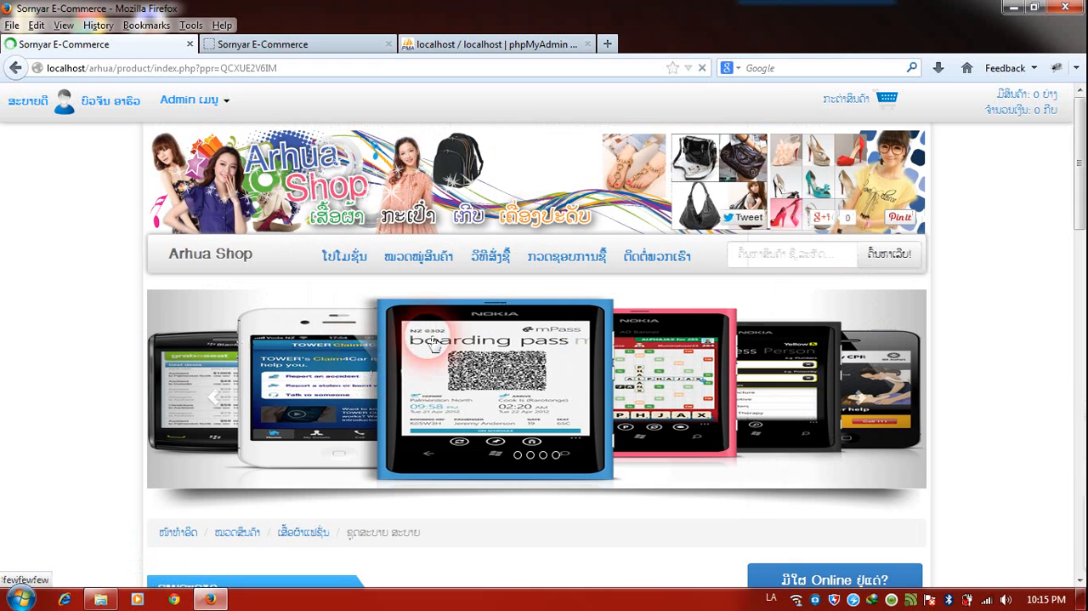
pyautogui.scroll(-5, 429, 340)
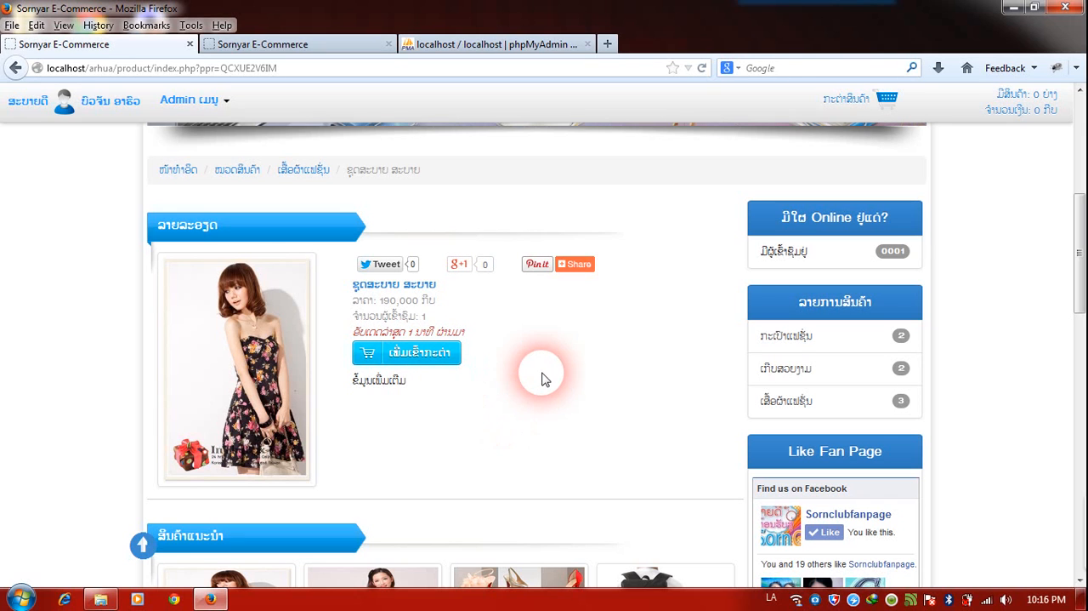
pyautogui.scroll(-2, 556, 372)
pyautogui.scroll(-2, 557, 374)
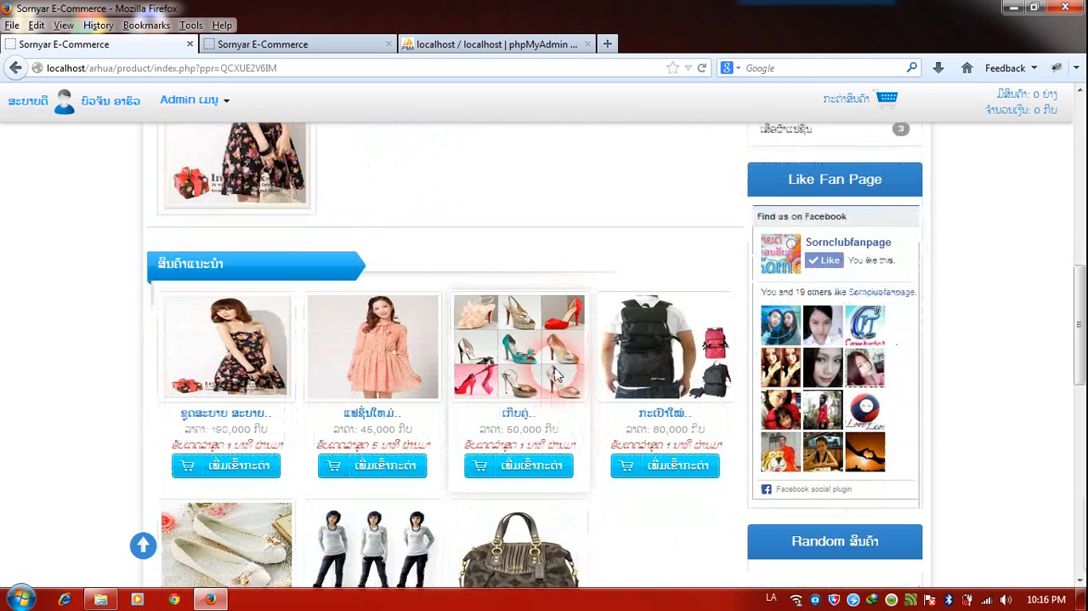
pyautogui.scroll(5, 556, 372)
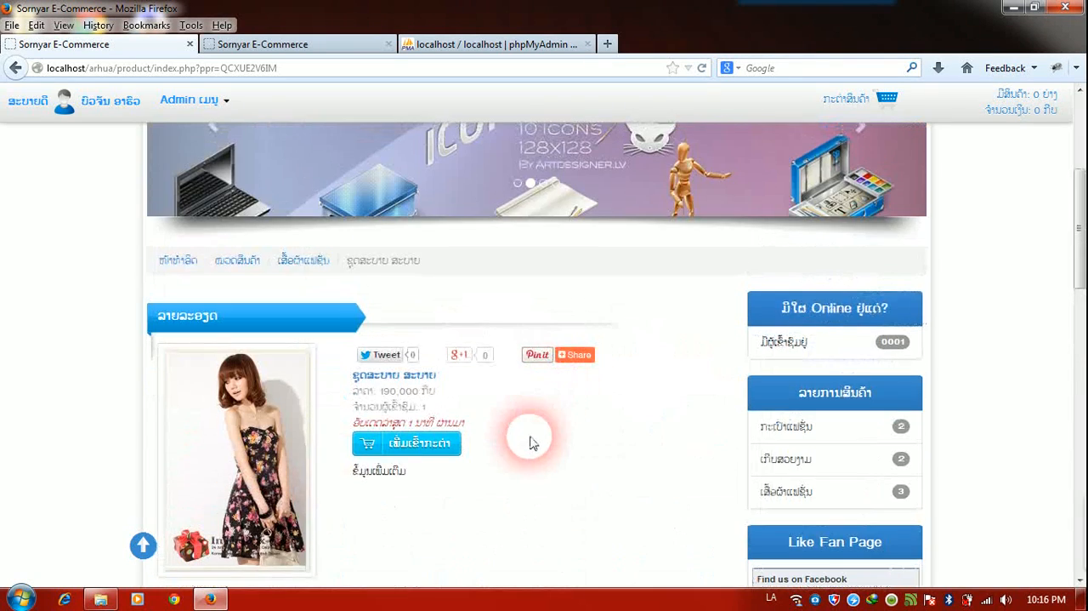
pyautogui.scroll(3, 529, 443)
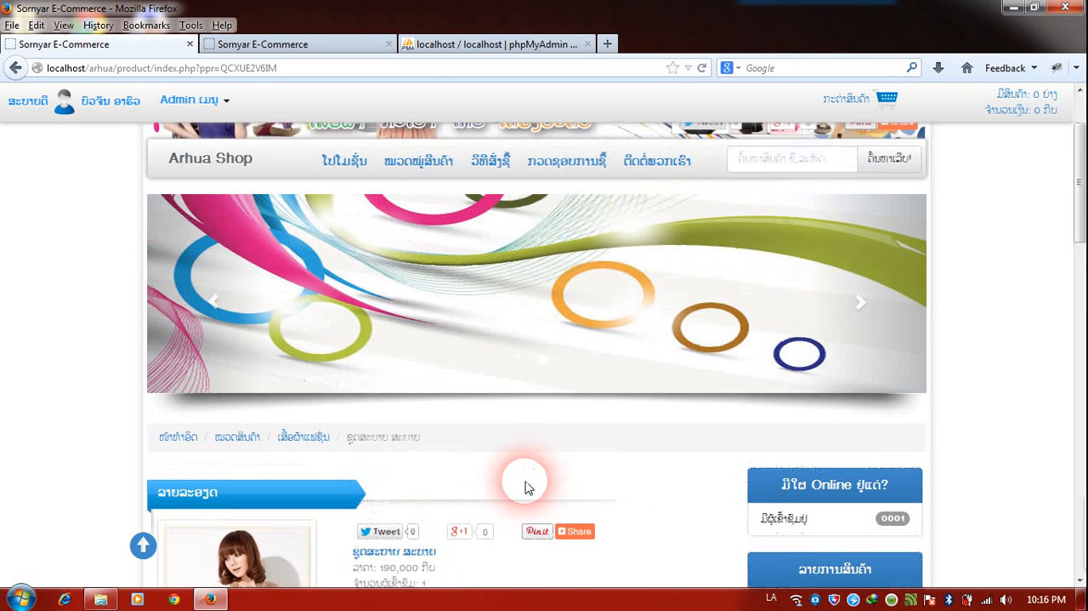
# Add ຊຸດສະບາຍ ສະບາຍ to the shopping cart and proceed to checkout.
pyautogui.scroll(-1, 512, 520)
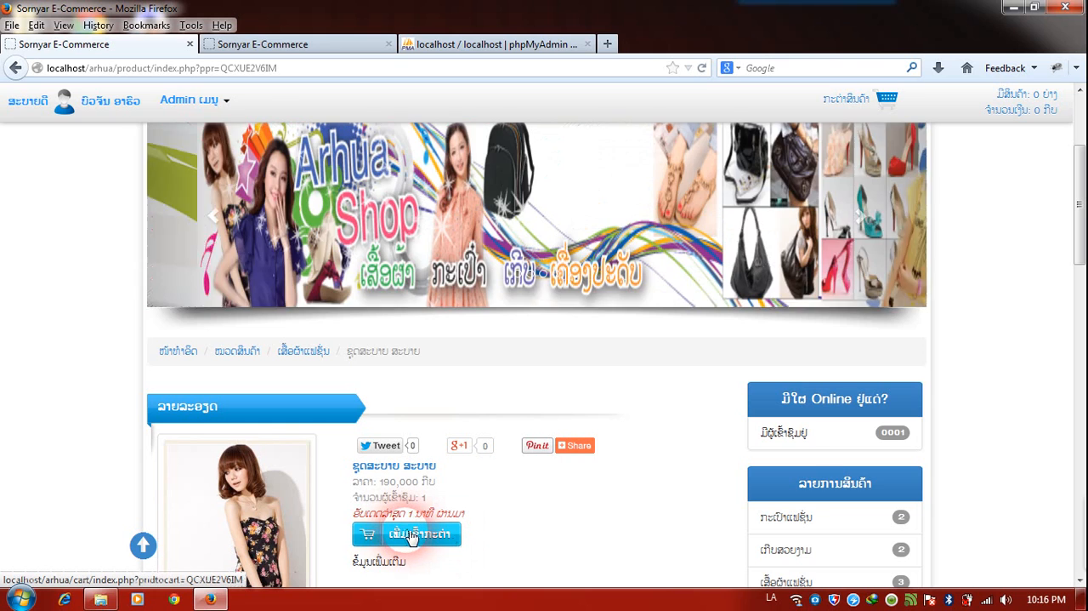
pyautogui.click(411, 534)
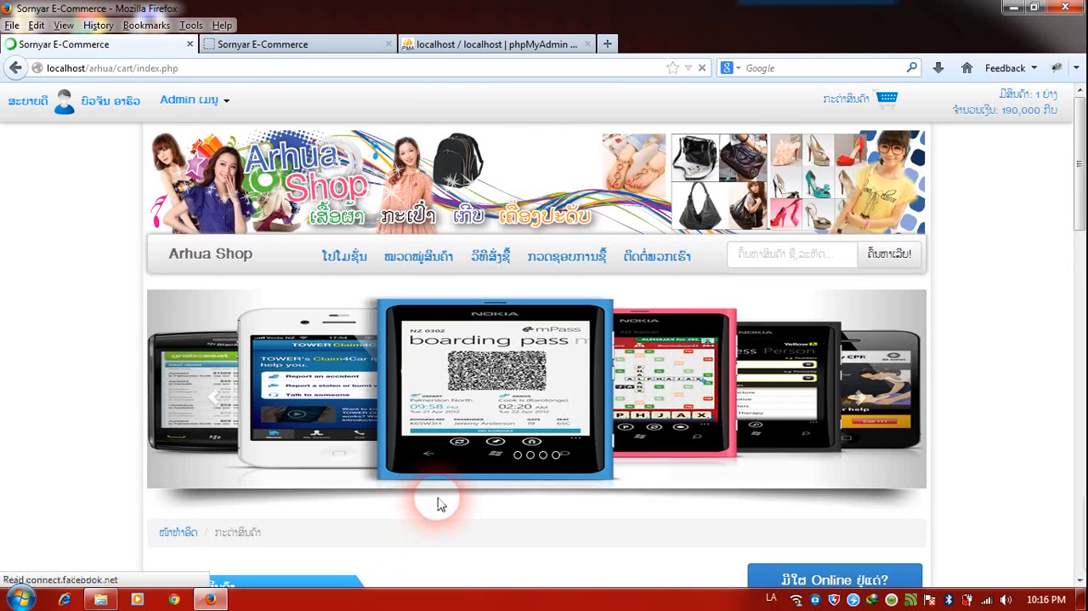
pyautogui.scroll(-4, 439, 504)
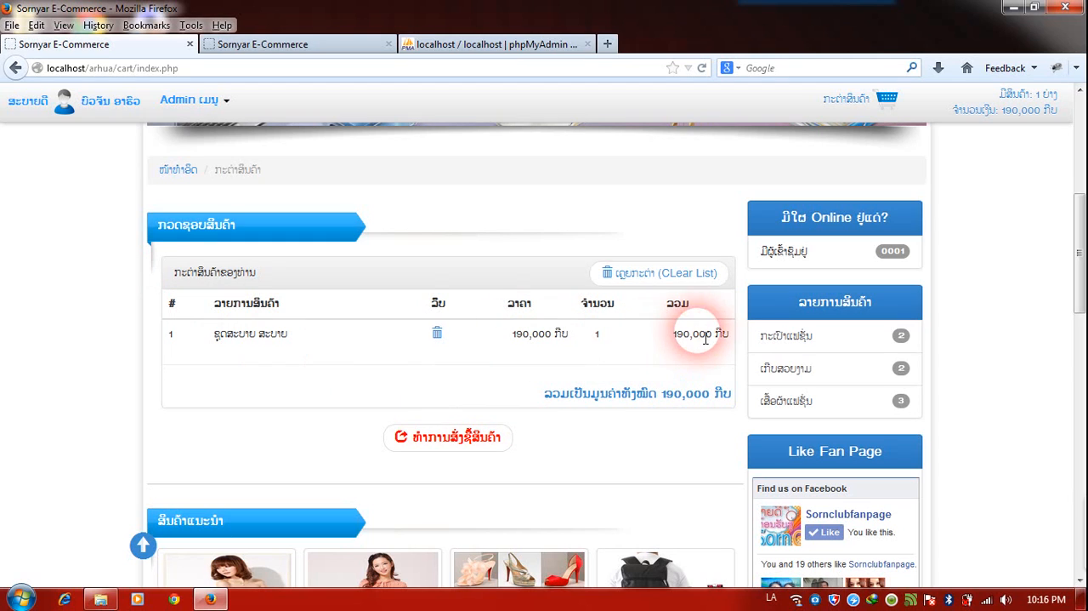
pyautogui.click(456, 443)
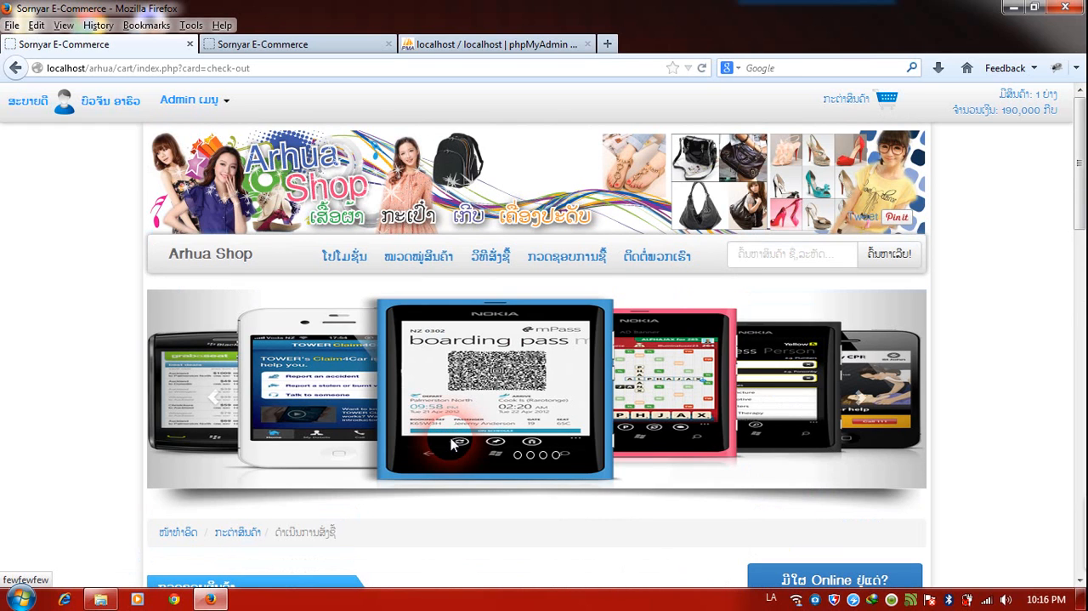
# Fill in the customer's name, phone number and current address on the checkout form.
pyautogui.scroll(-3, 451, 459)
pyautogui.click(311, 406)
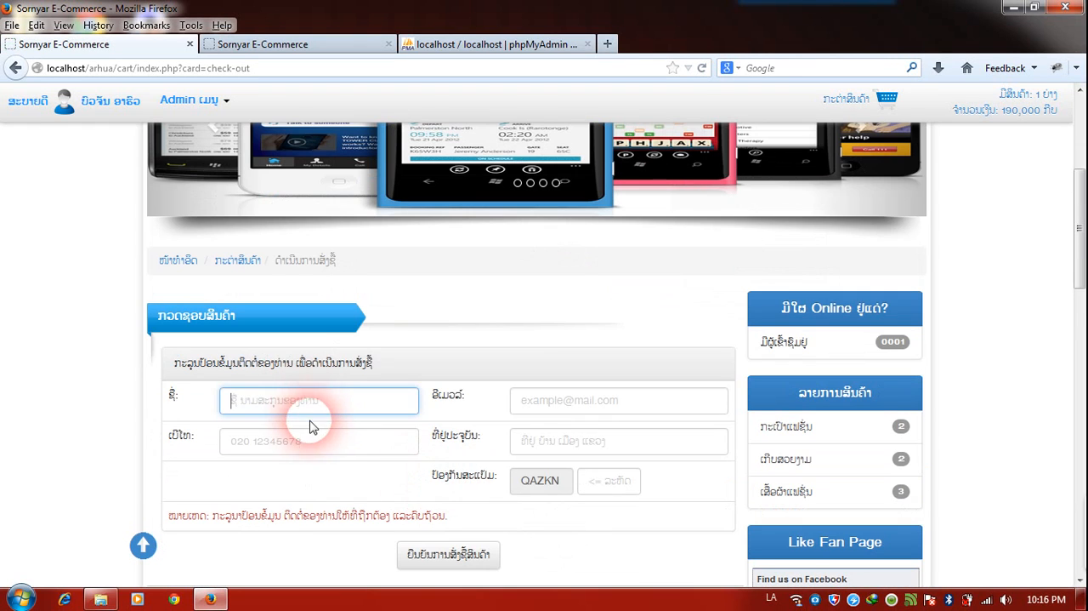
pyautogui.click(316, 439)
pyautogui.click(320, 409)
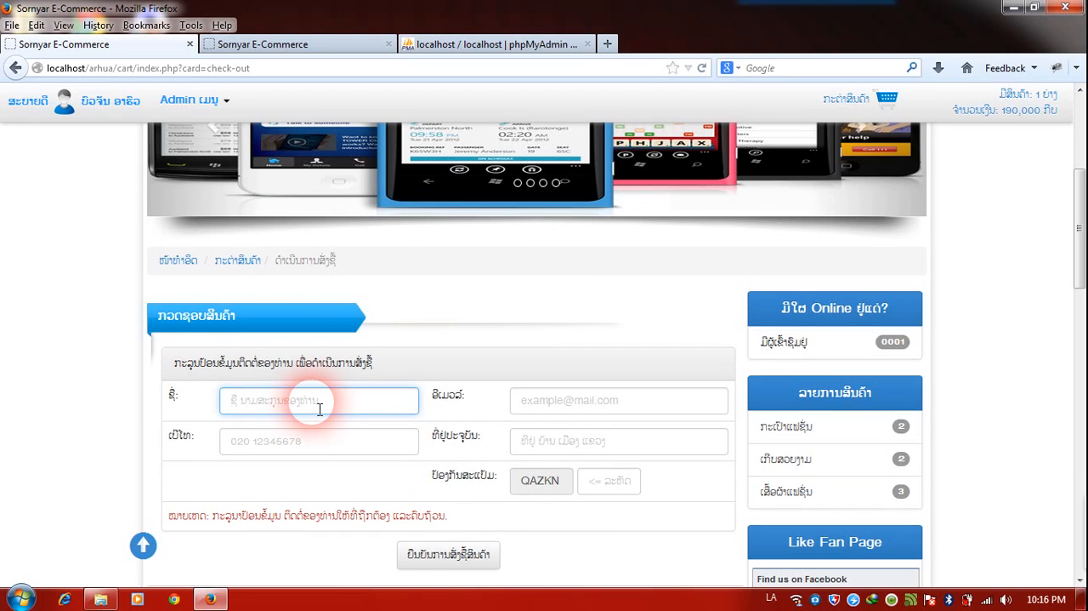
pyautogui.write('ໃຈ')
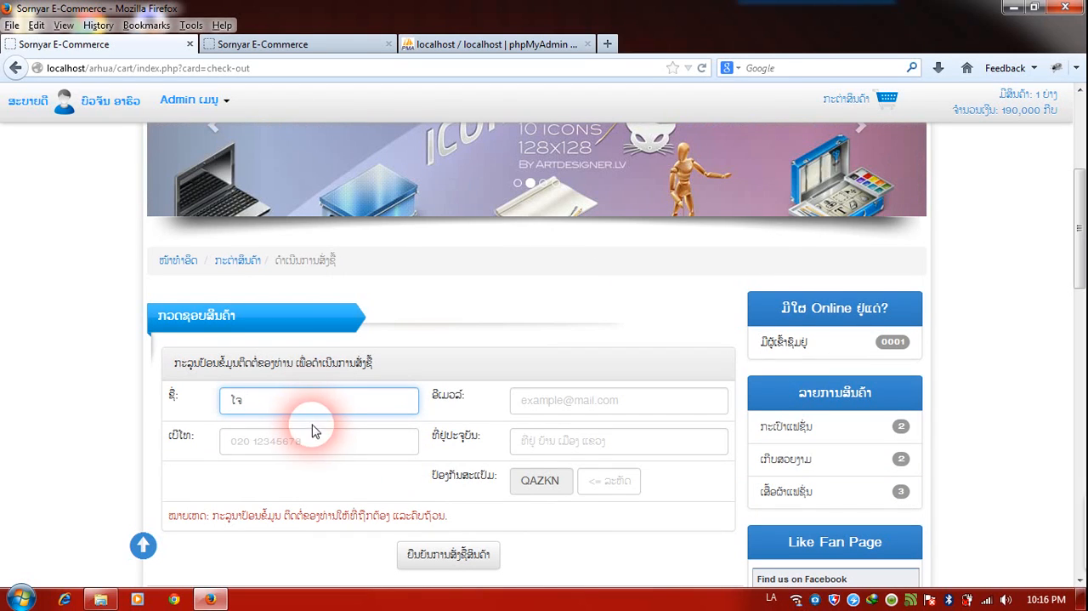
pyautogui.click(319, 442)
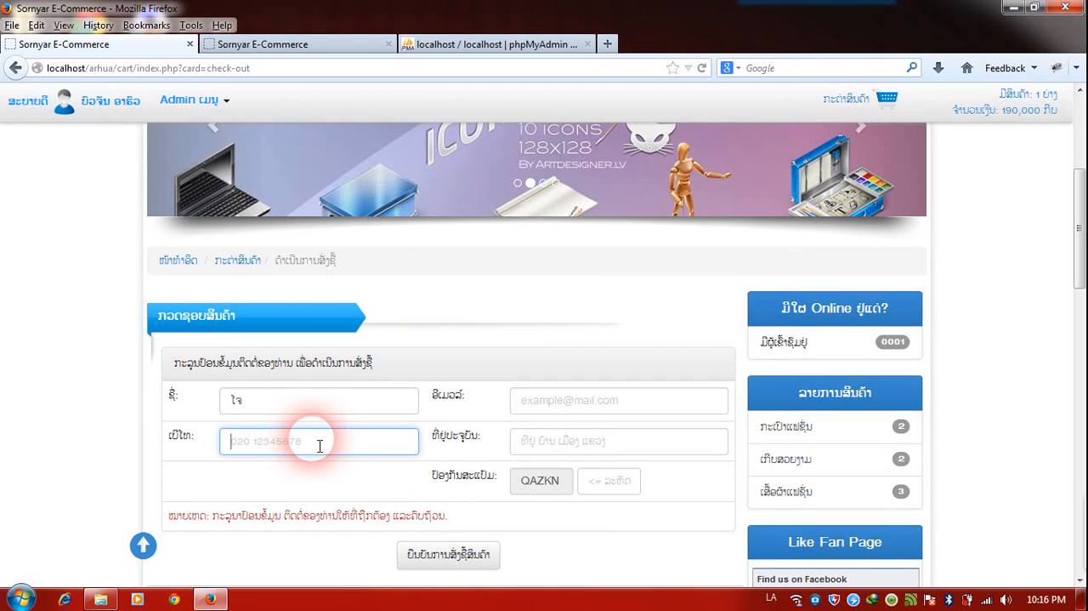
pyautogui.hotkey('alt', 'shift')
pyautogui.write('432434')
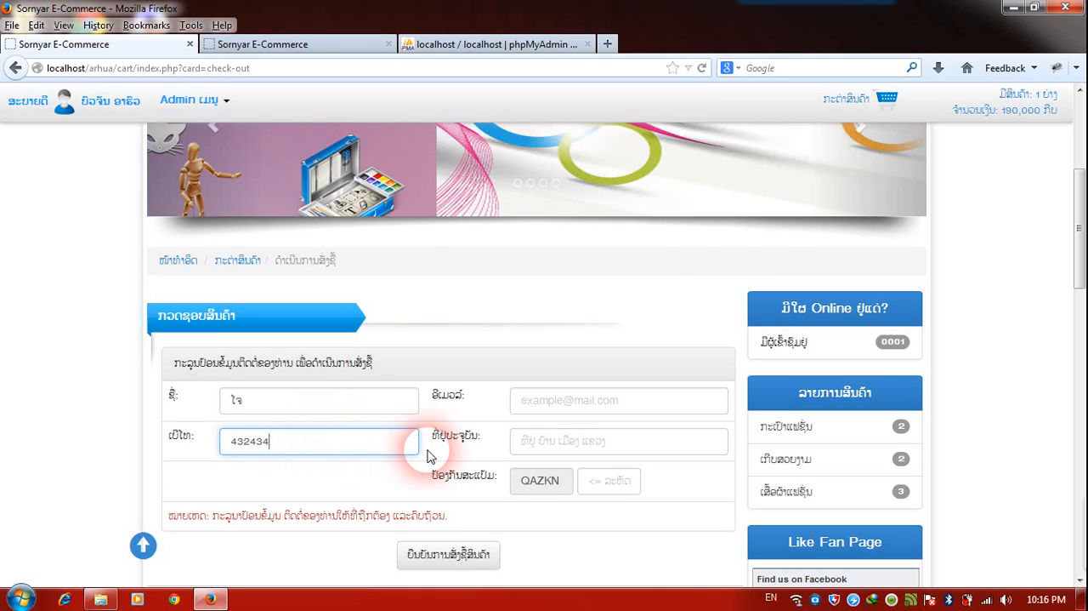
pyautogui.click(544, 448)
pyautogui.hotkey('alt', 'shift')
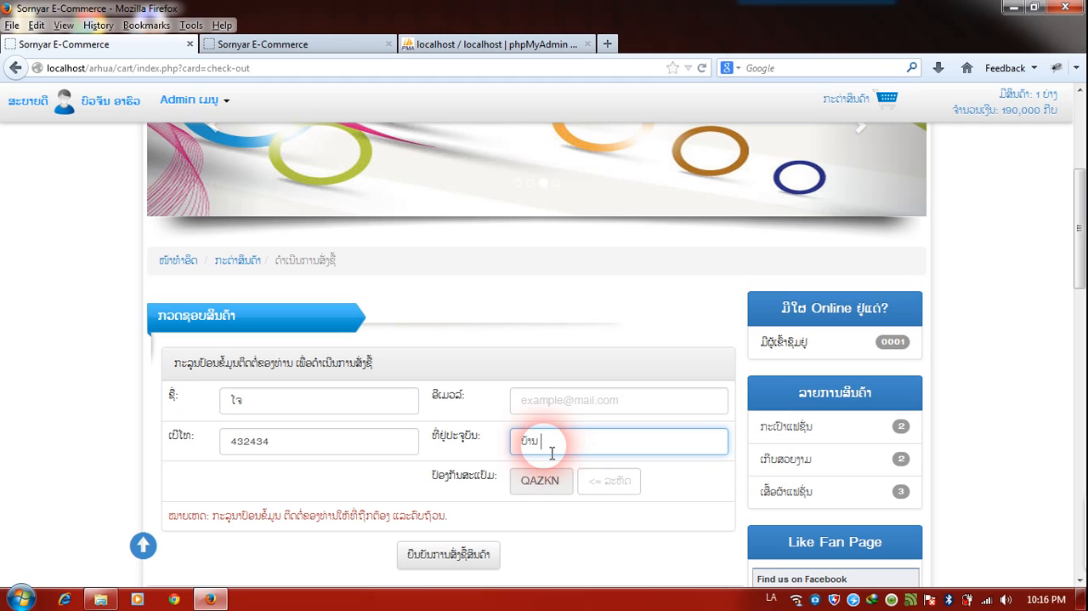
pyautogui.write('ບ້ານ ໜອງແມງດາ')
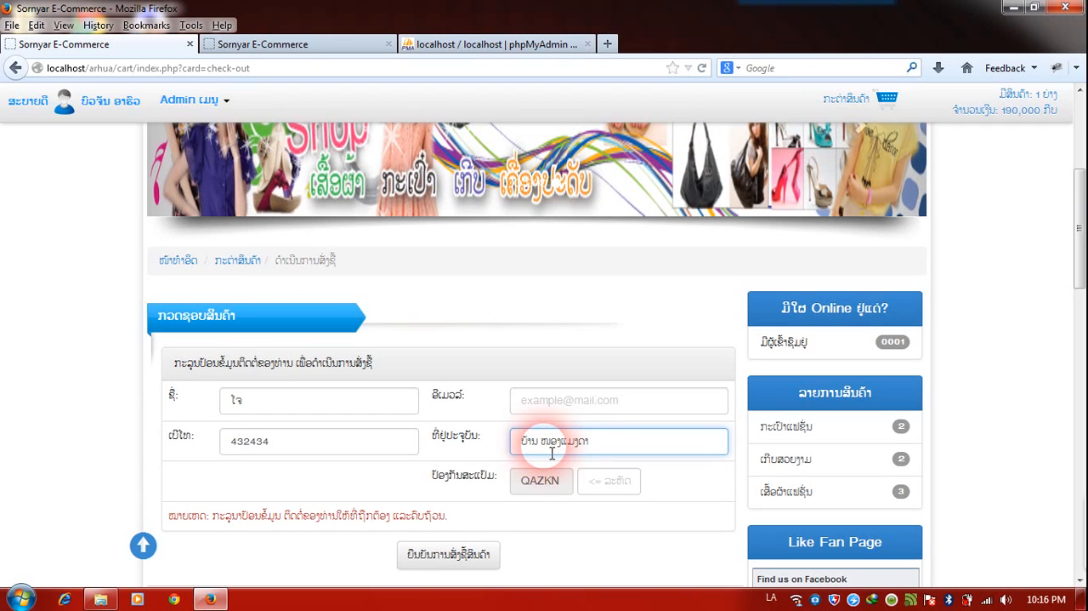
# Enter the anti-spam verification code and confirm the order.
pyautogui.click(596, 491)
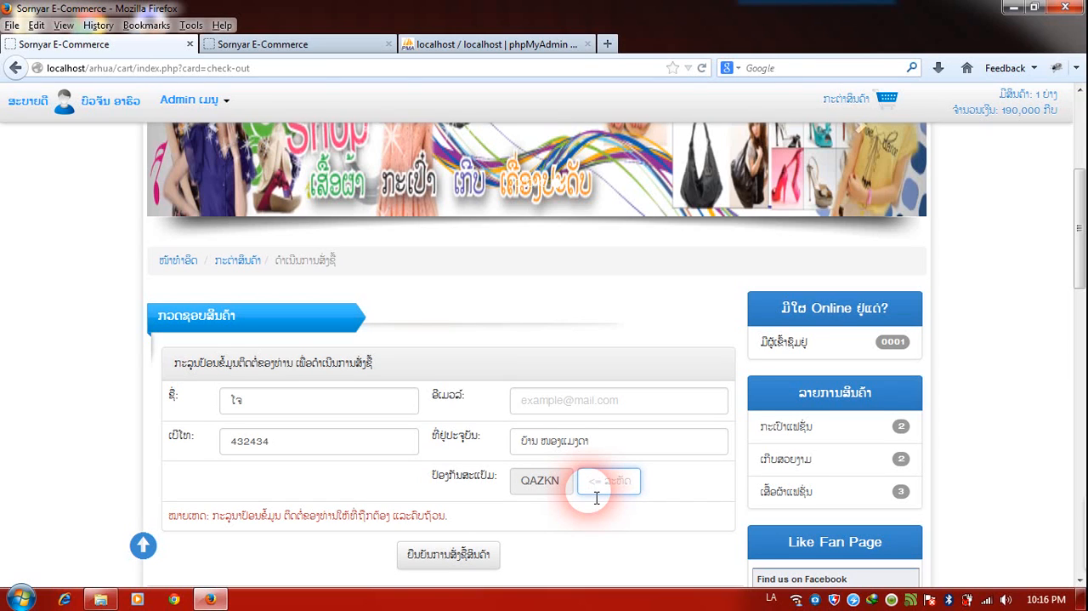
pyautogui.hotkey('alt', 'shift')
pyautogui.write('QAZKN')
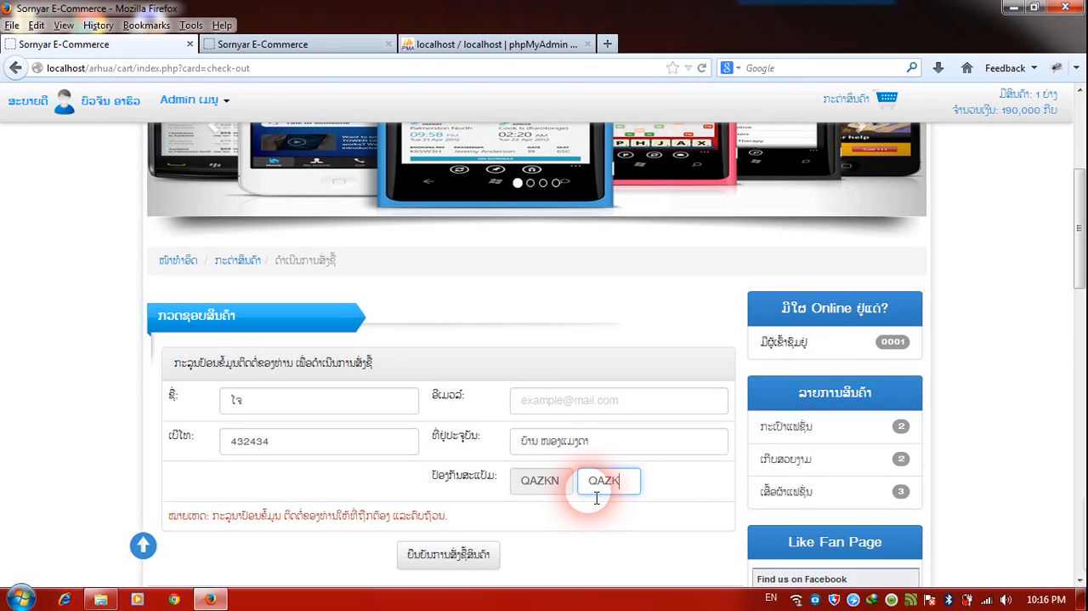
pyautogui.click(447, 555)
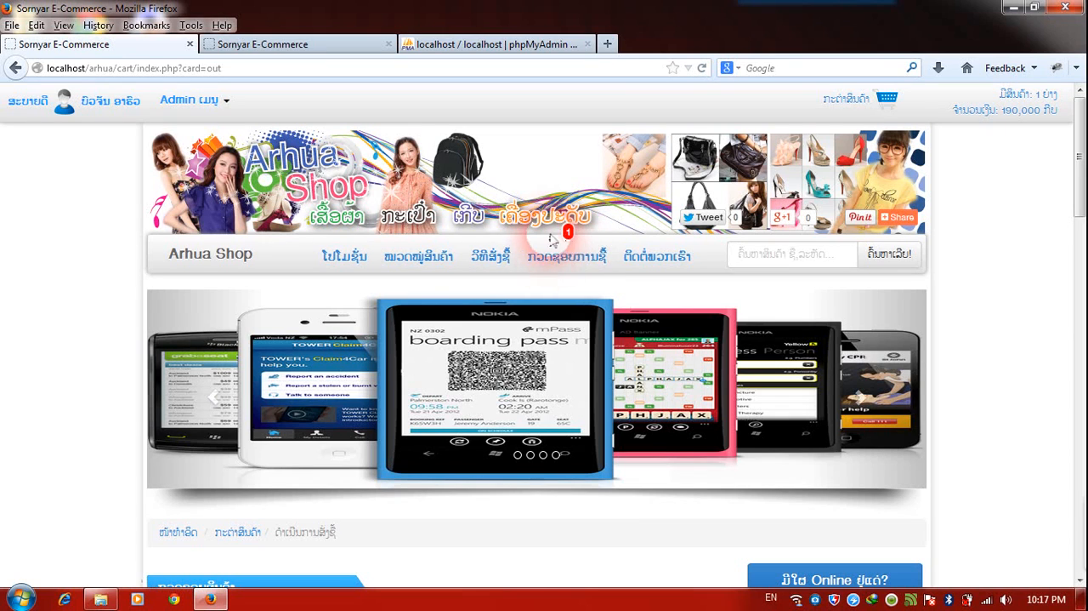
# Go to the order check page and try to open the new order's details, dismissing the notice.
pyautogui.click(567, 257)
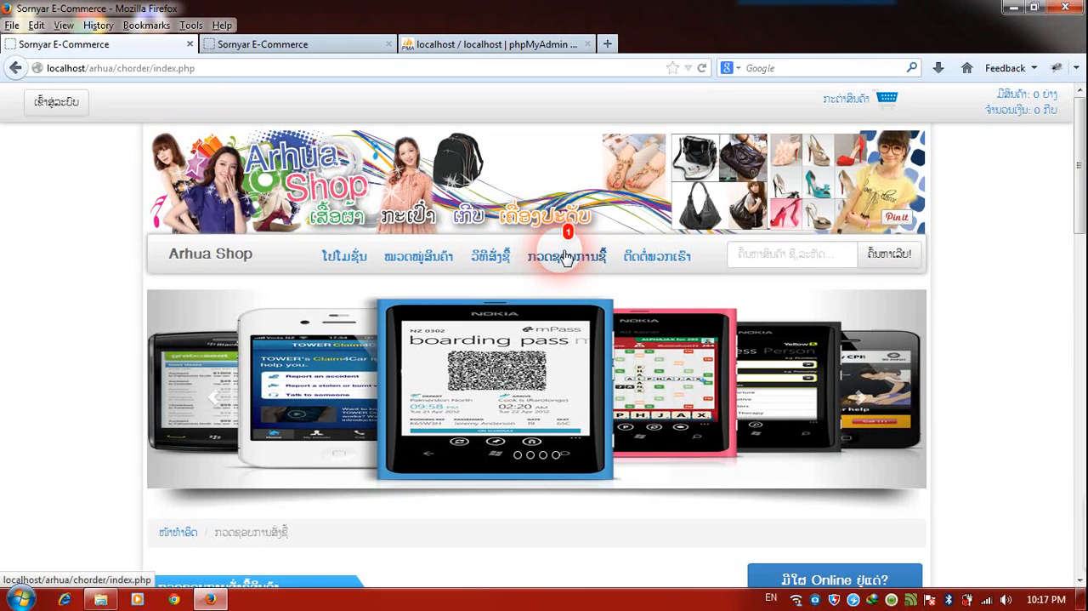
pyautogui.scroll(-5, 566, 257)
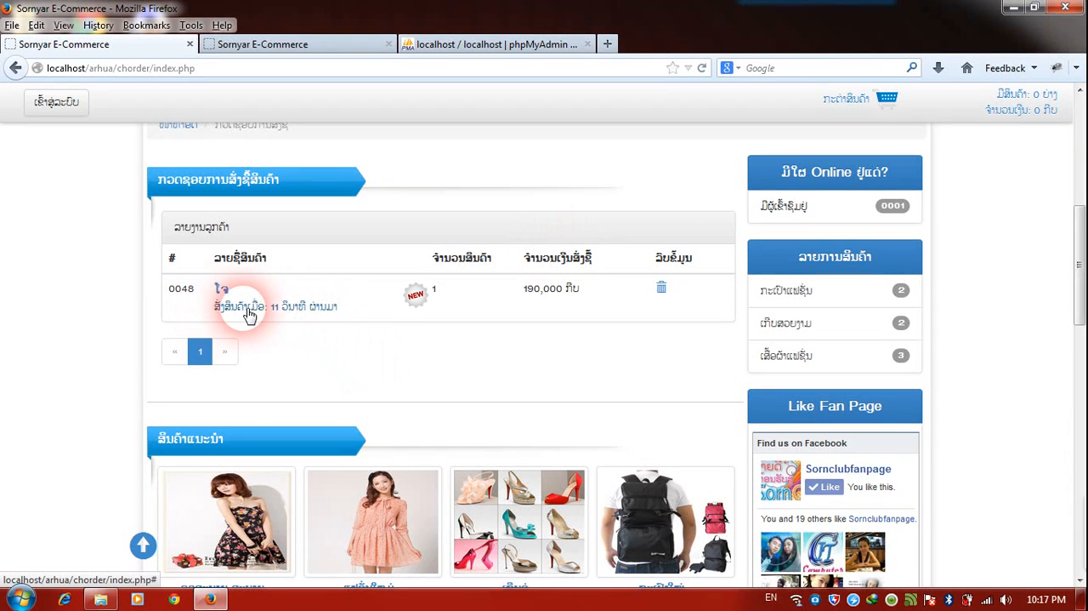
pyautogui.click(416, 296)
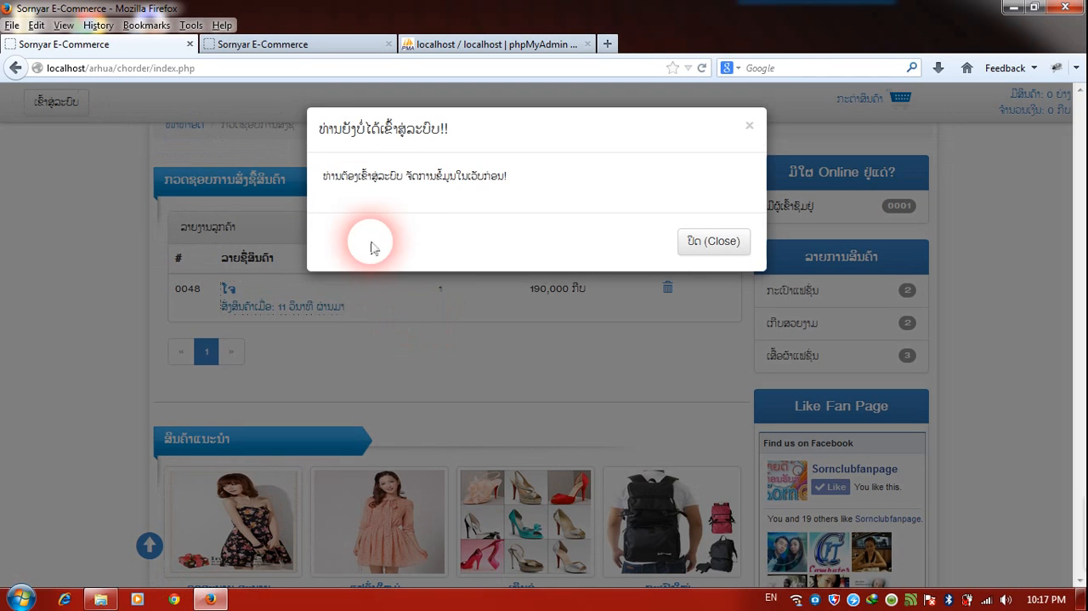
pyautogui.click(714, 241)
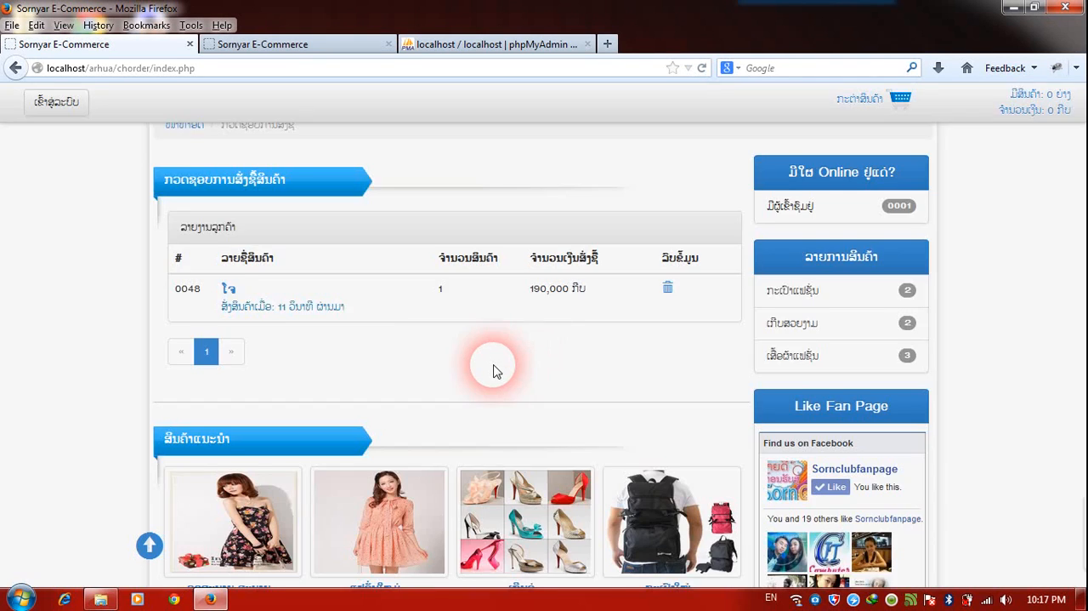
# Open the Web Master login form and enter the administrator's e-mail and account password.
pyautogui.scroll(3, 425, 289)
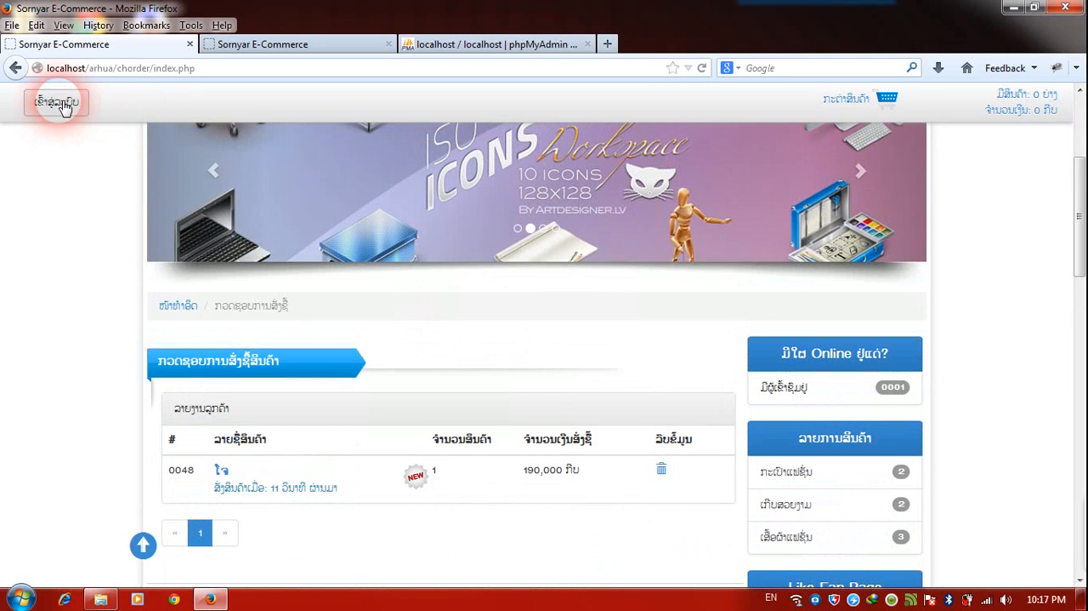
pyautogui.click(56, 101)
pyautogui.click(560, 201)
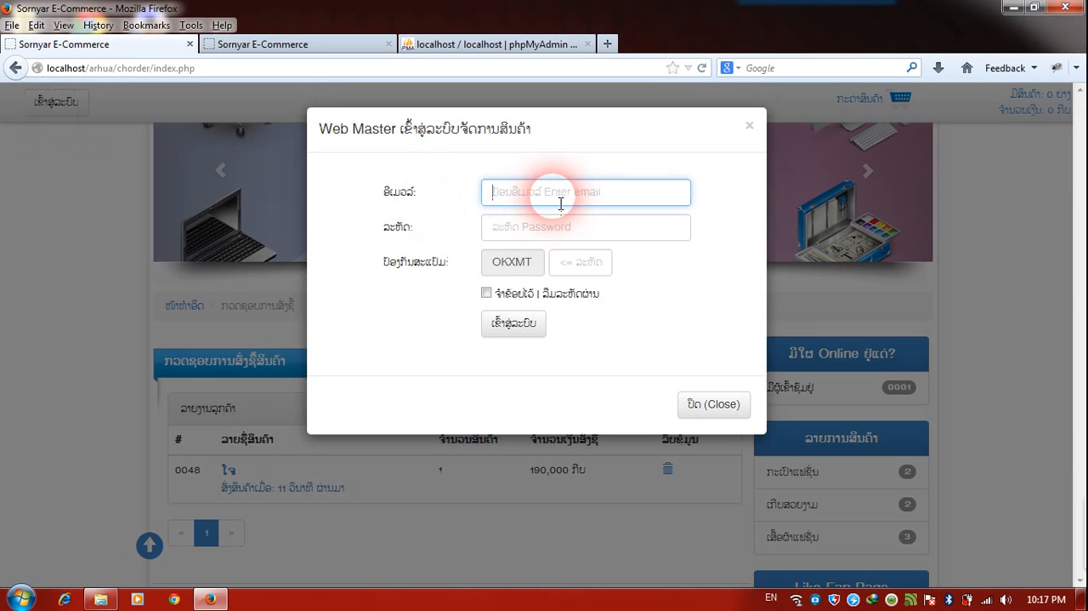
pyautogui.write('l')
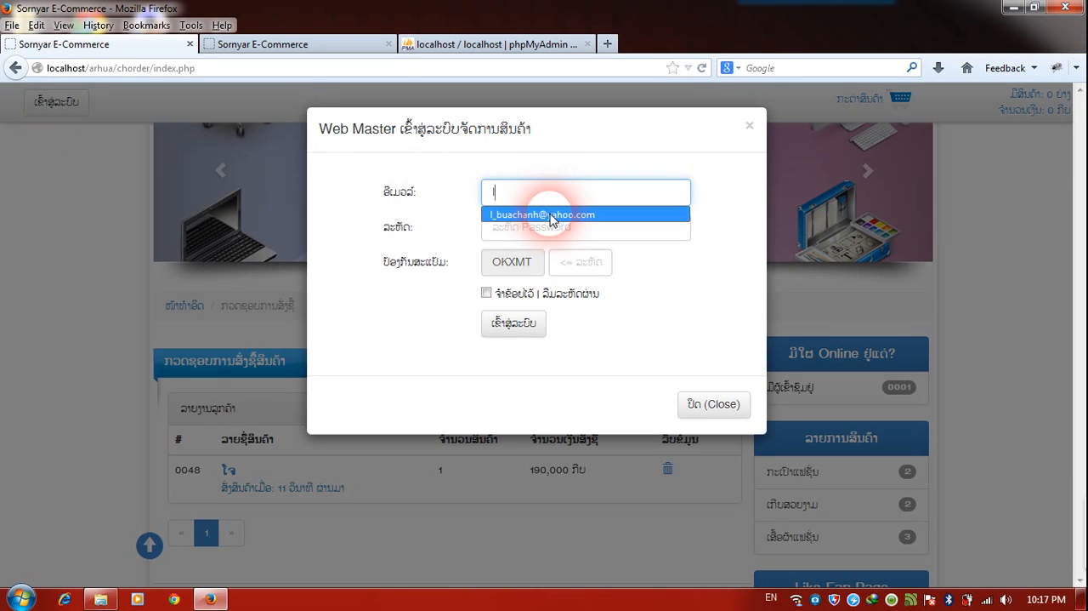
pyautogui.click(554, 214)
pyautogui.click(552, 236)
pyautogui.write('••')
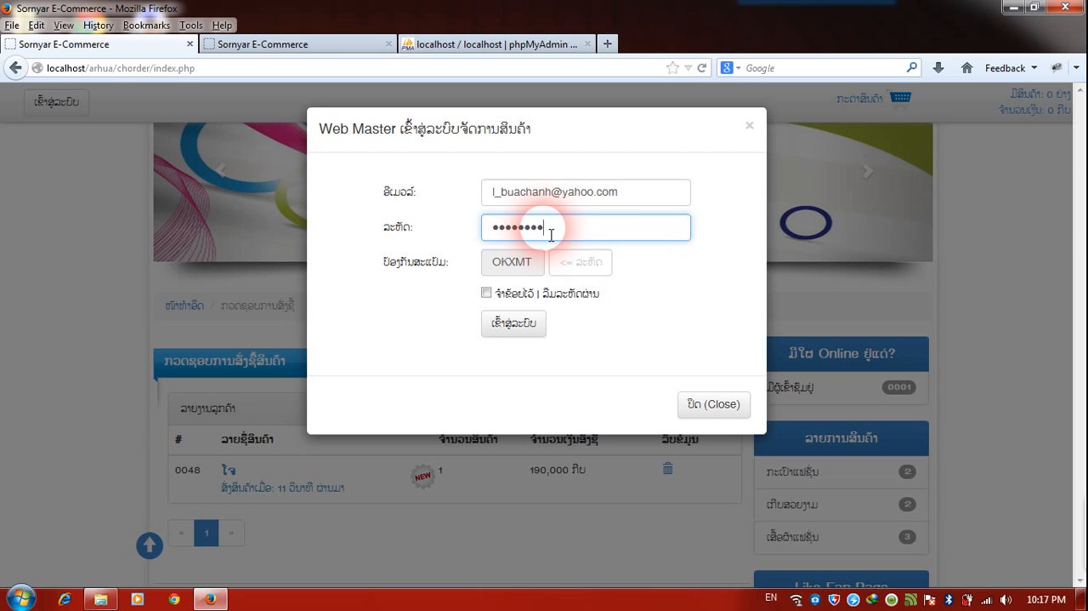
# Enter the anti-spam verification code, try to log in as Web Master, and dismiss the notice.
pyautogui.click(566, 263)
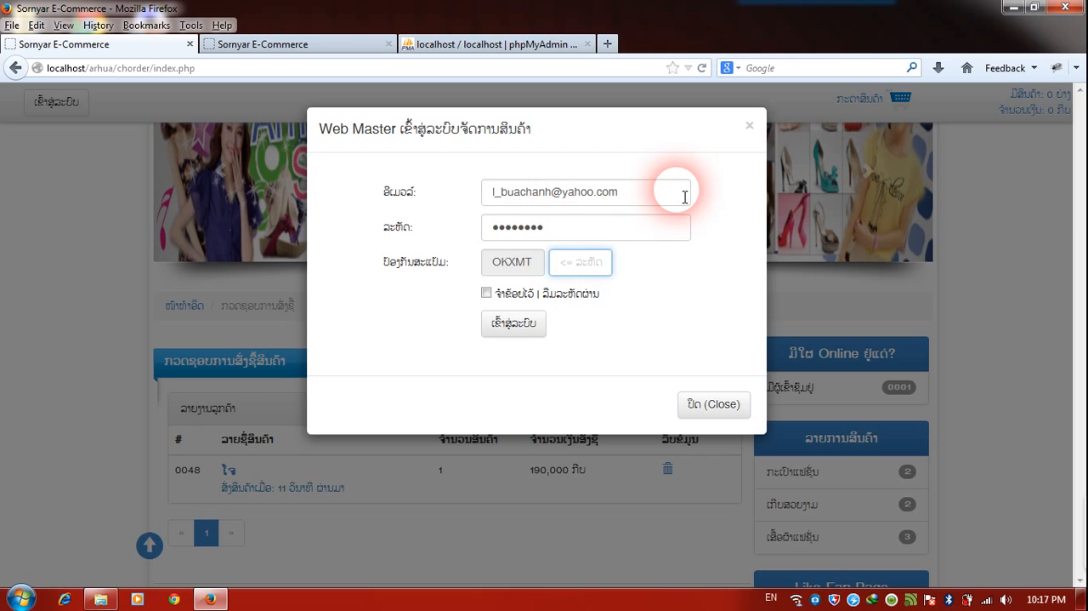
pyautogui.write('O')
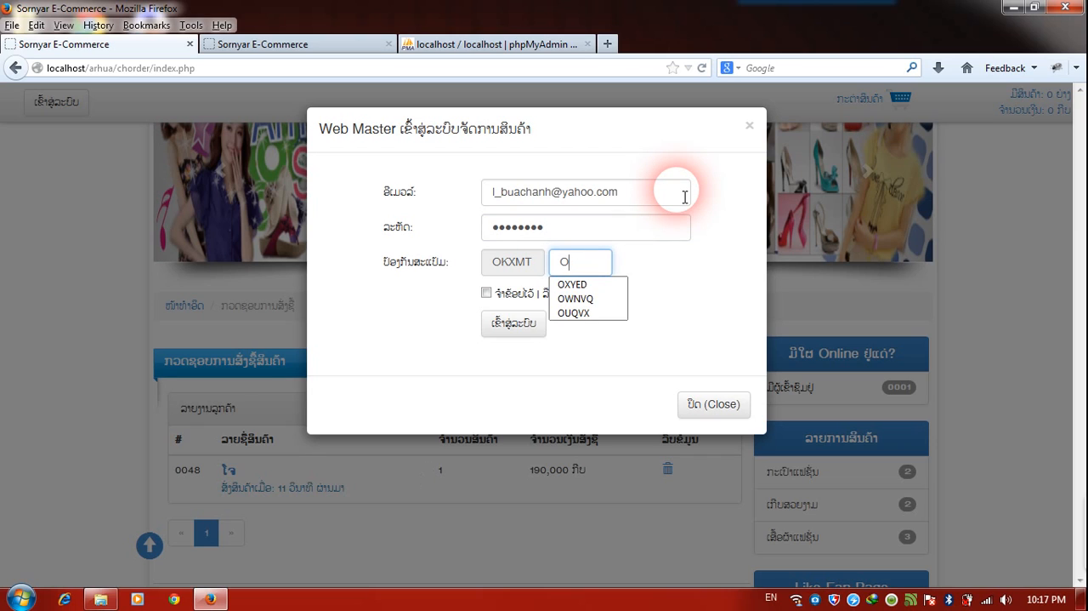
pyautogui.write('KX')
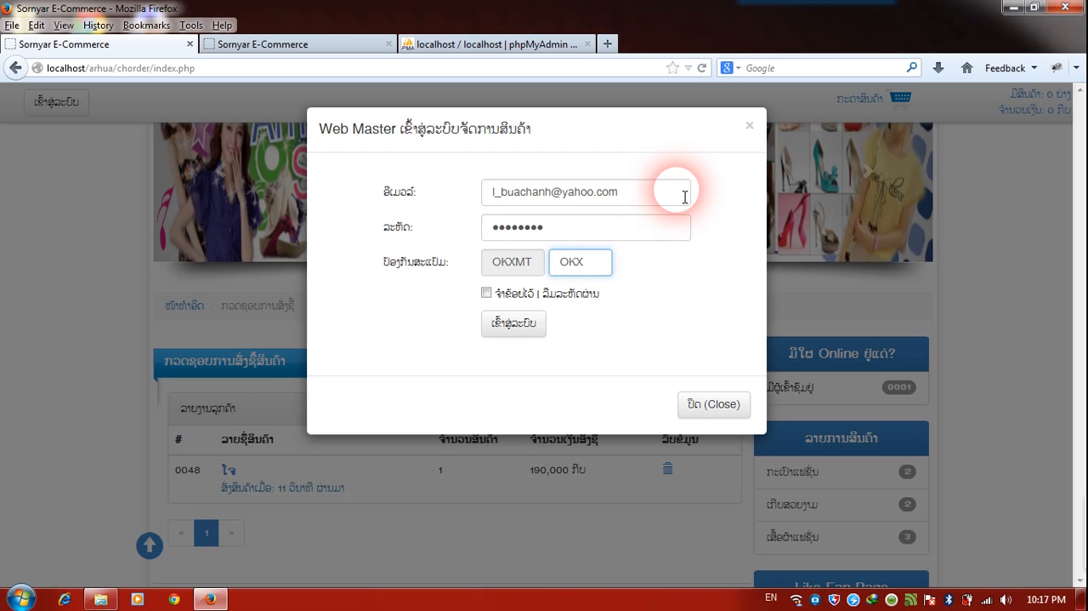
pyautogui.write('MT')
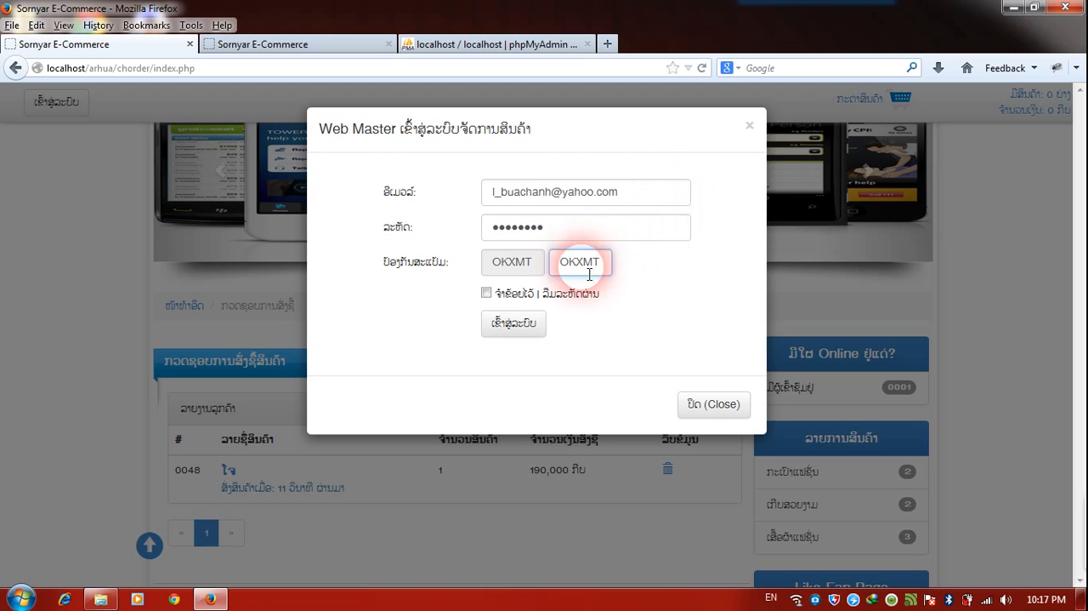
pyautogui.click(518, 321)
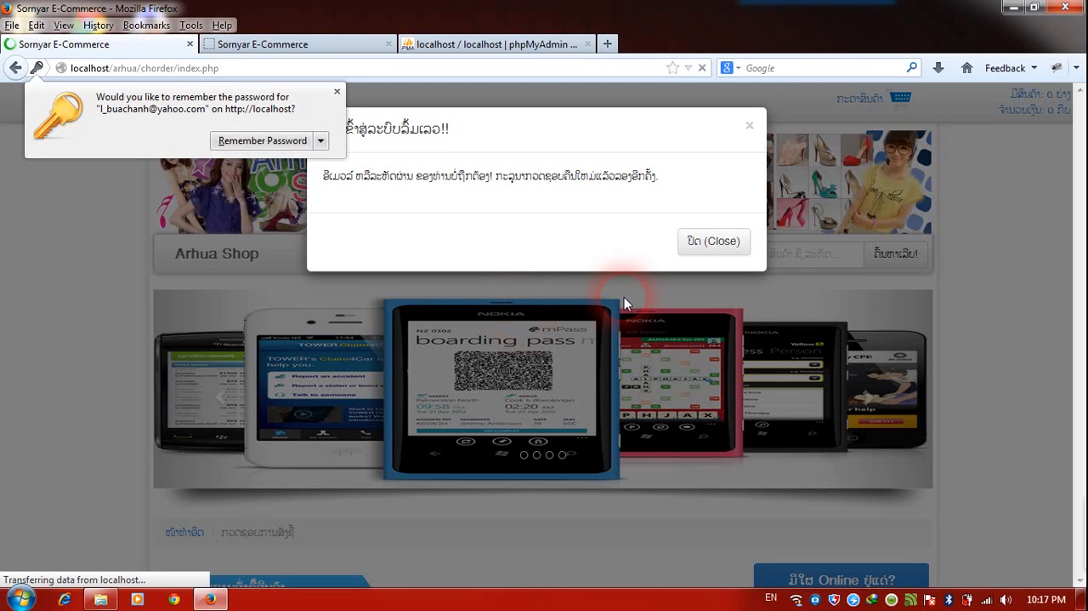
pyautogui.click(712, 242)
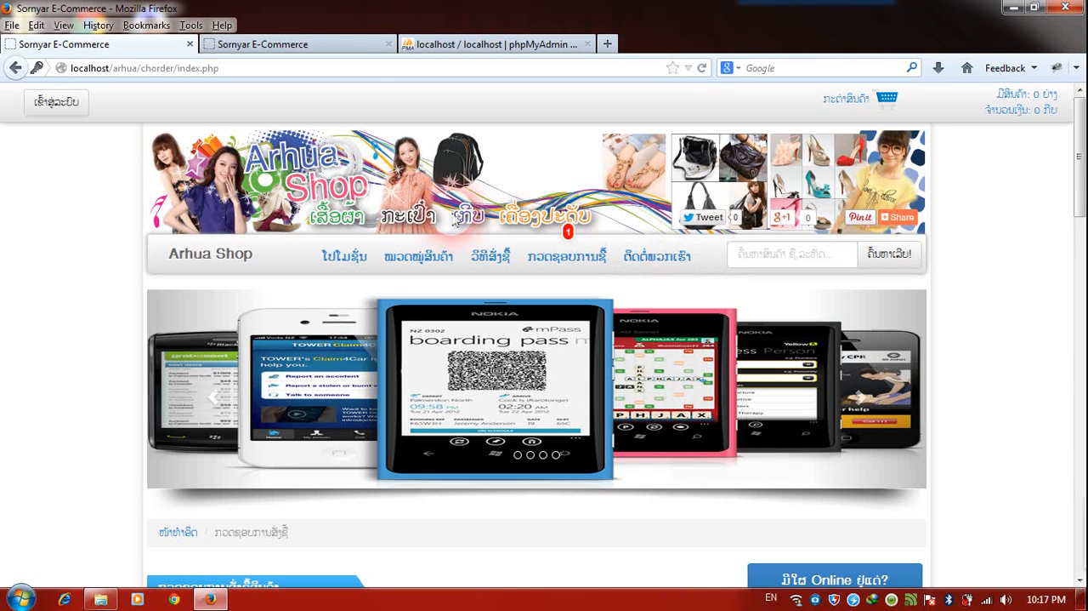
# Reopen the Web Master login form and re-enter the administrator's e-mail and account password.
pyautogui.click(66, 103)
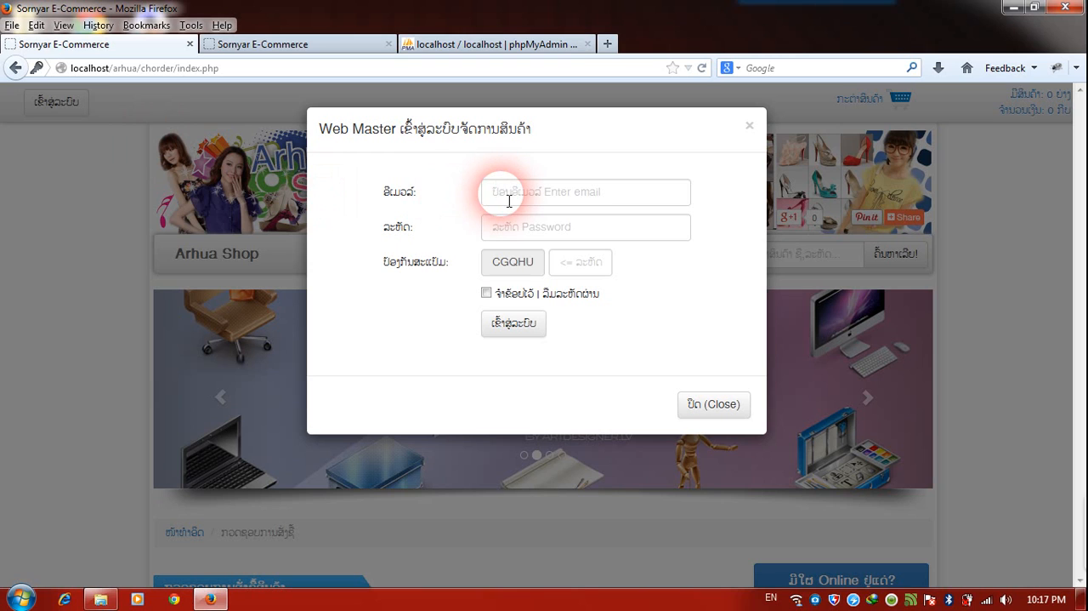
pyautogui.click(508, 201)
pyautogui.write('l')
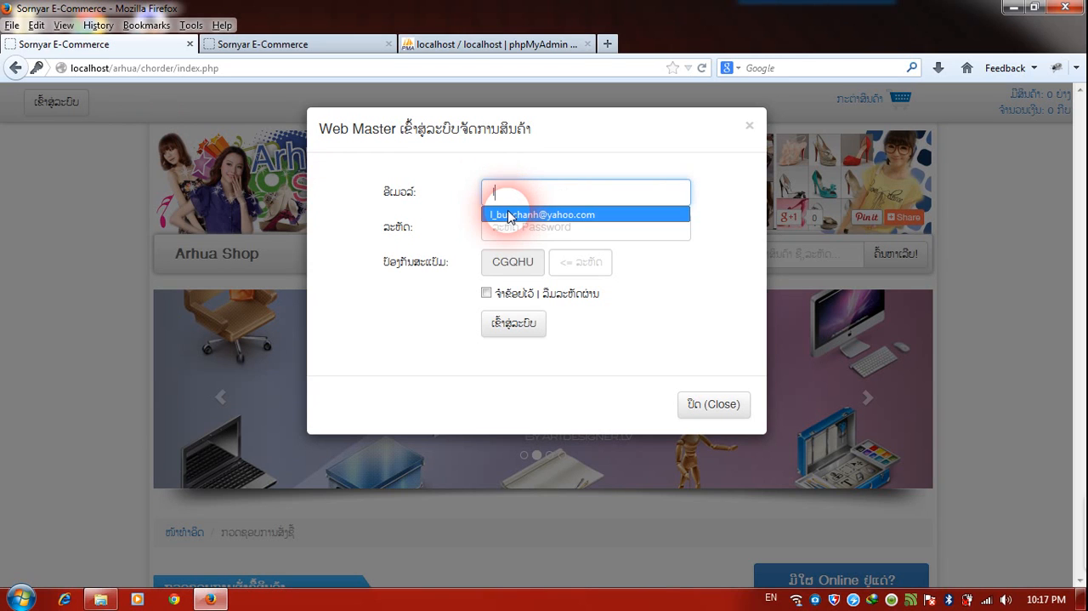
pyautogui.click(511, 214)
pyautogui.click(508, 226)
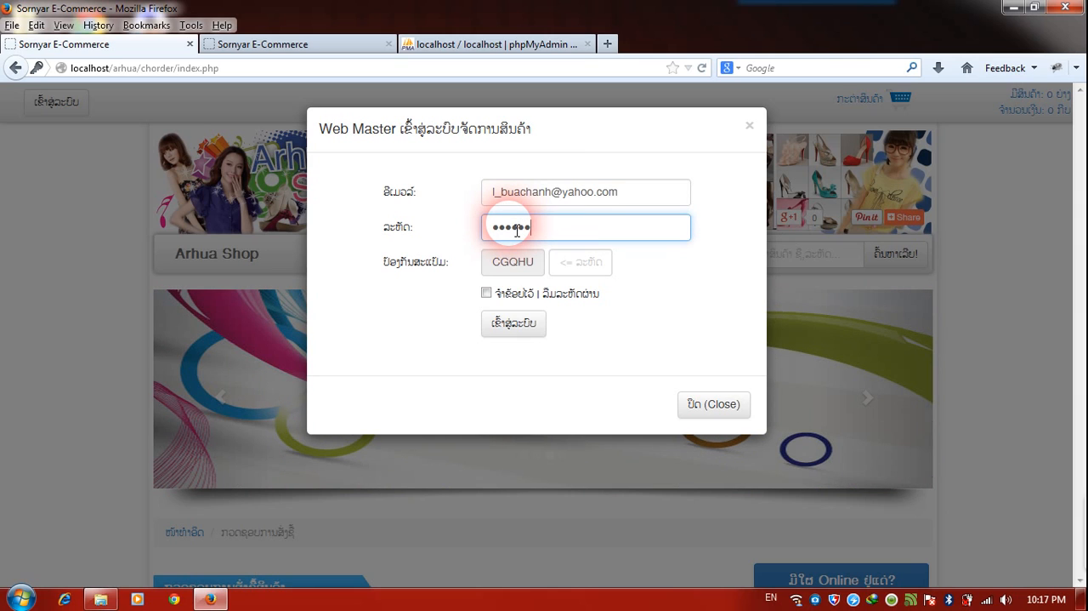
# Fill in the new anti-spam verification code, try the login again, and dismiss the password-saving prompt and the notice.
pyautogui.click(580, 271)
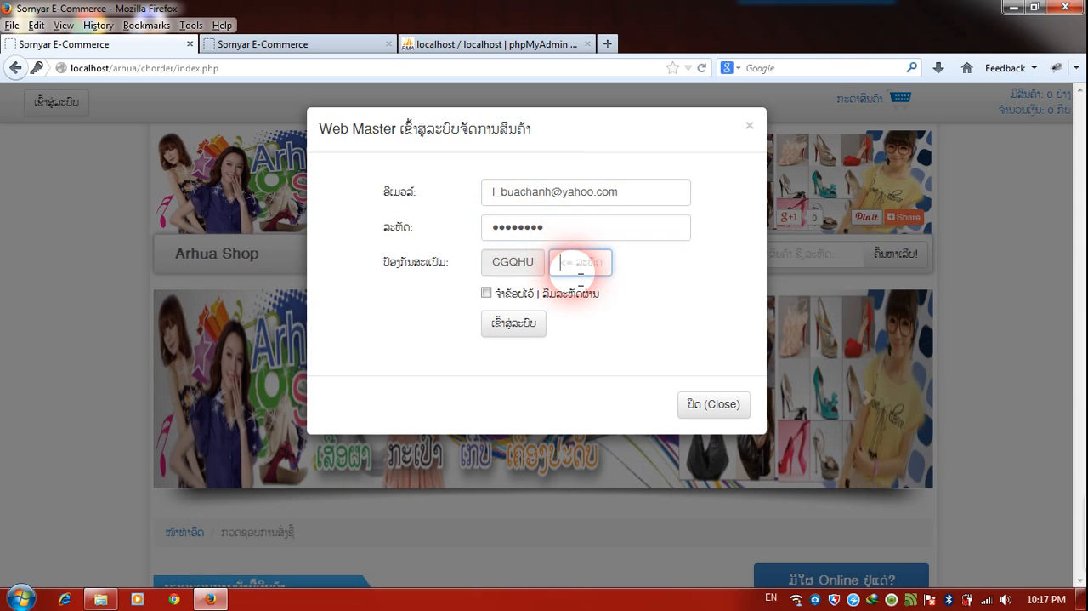
pyautogui.write('CGQHU')
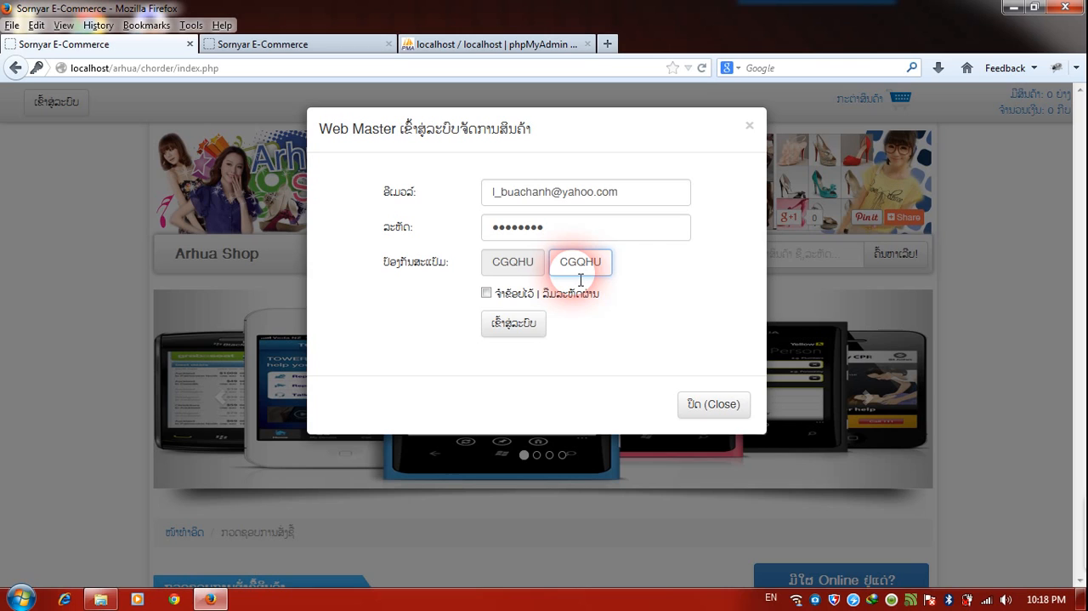
pyautogui.click(508, 321)
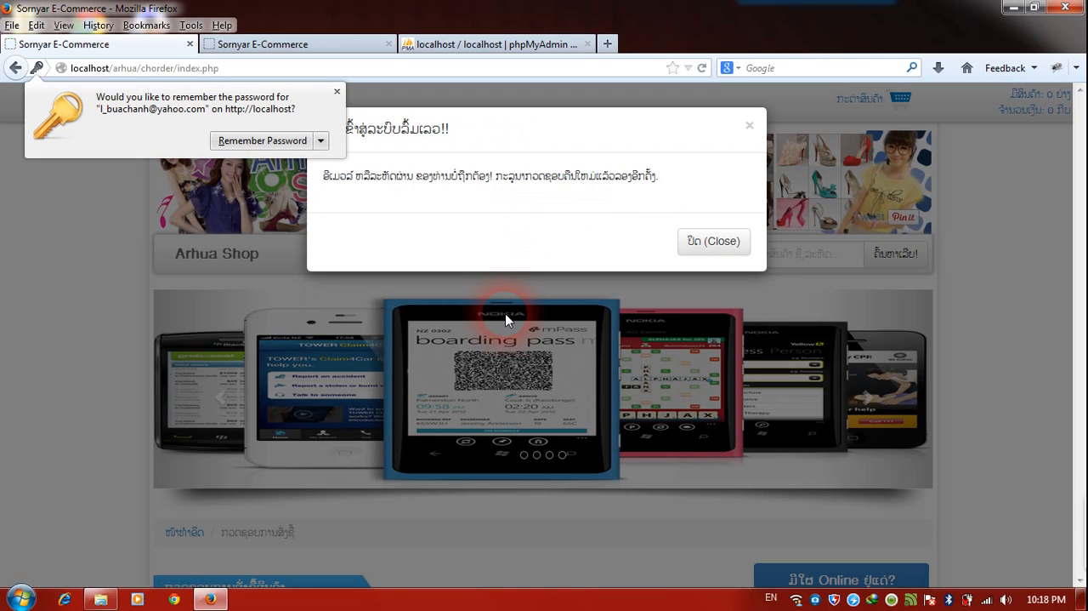
pyautogui.click(323, 96)
pyautogui.click(335, 92)
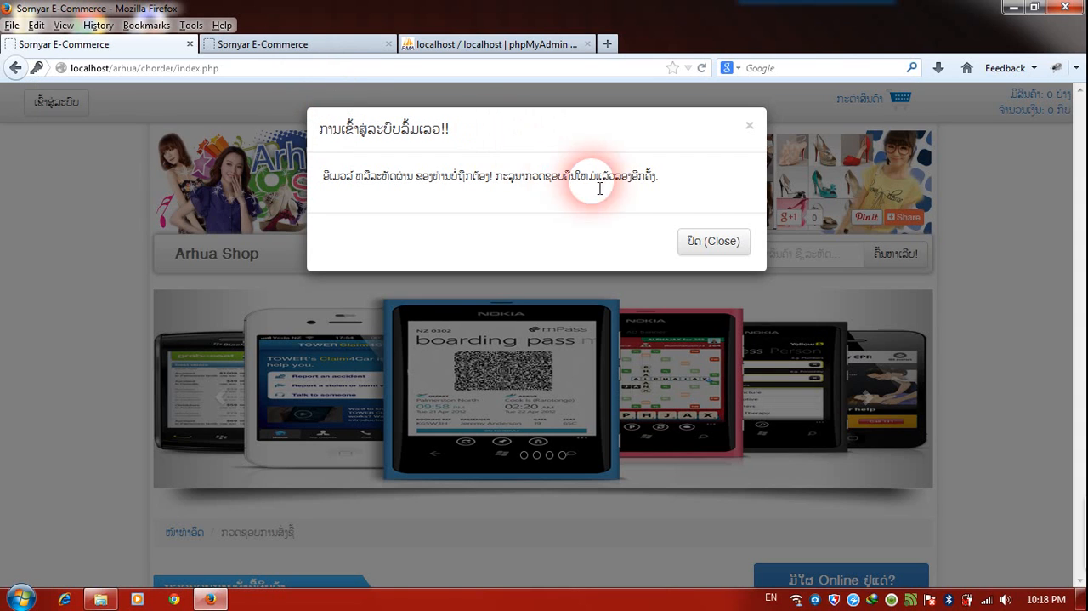
pyautogui.click(711, 241)
# Return to the Arhua Shop home page and look through the product listing.
pyautogui.scroll(-5, 694, 251)
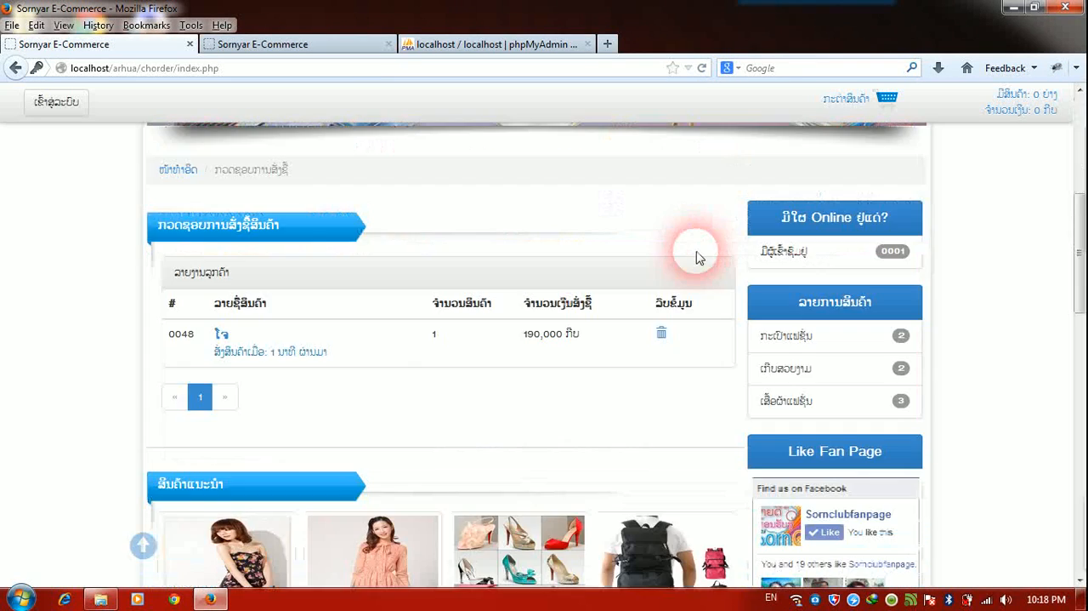
pyautogui.scroll(3, 698, 255)
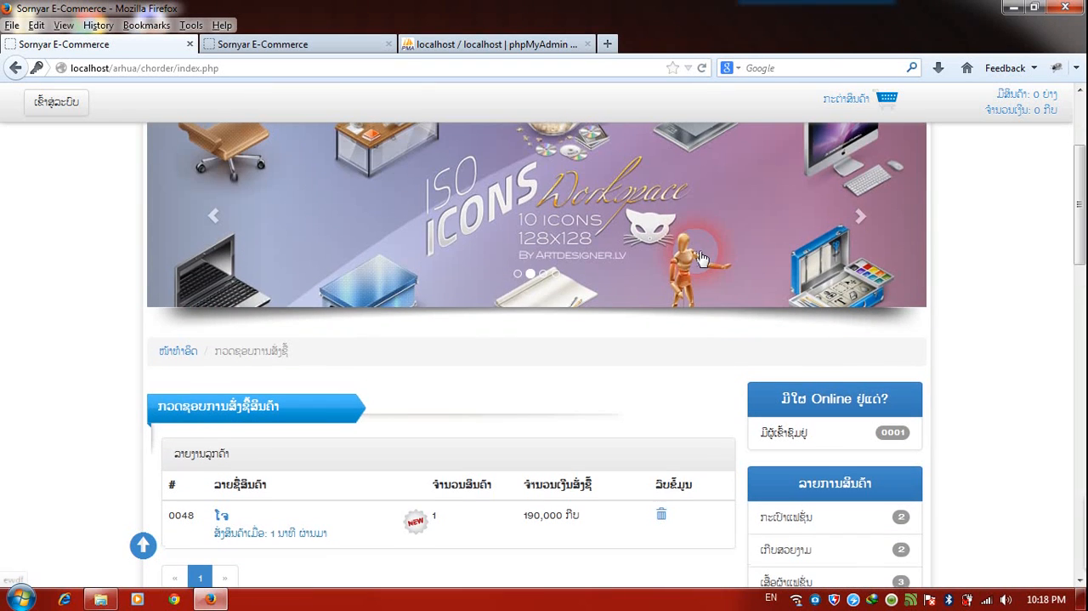
pyautogui.scroll(2, 706, 263)
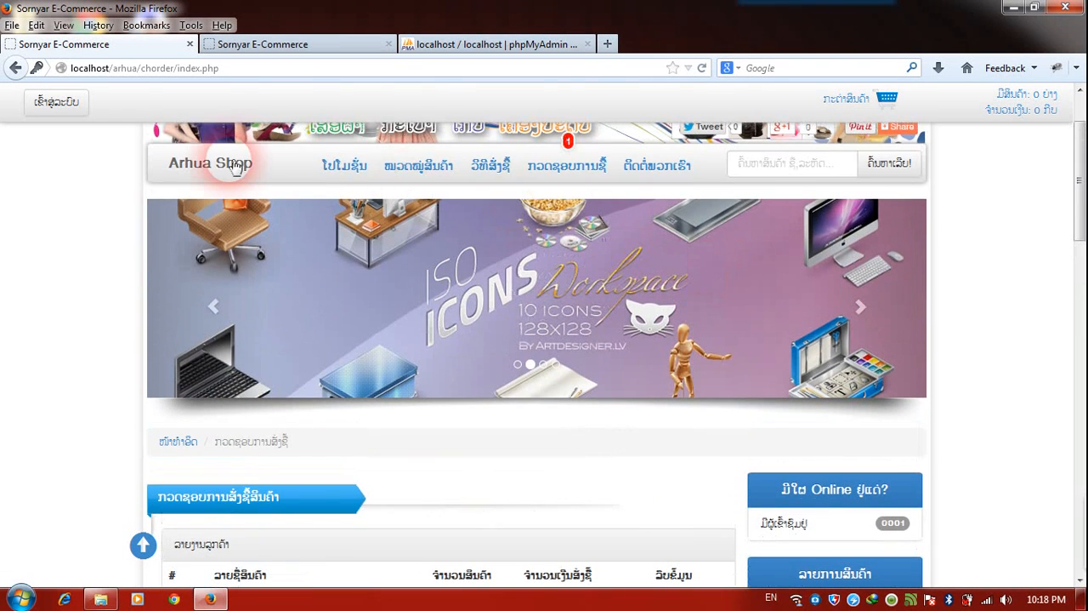
pyautogui.click(229, 166)
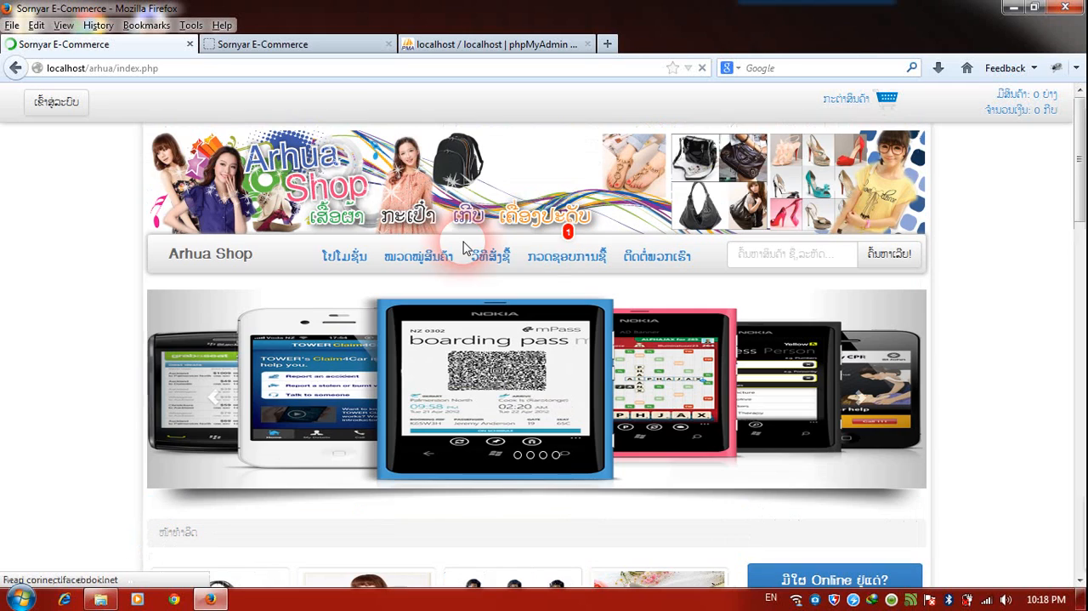
pyautogui.scroll(-4, 548, 276)
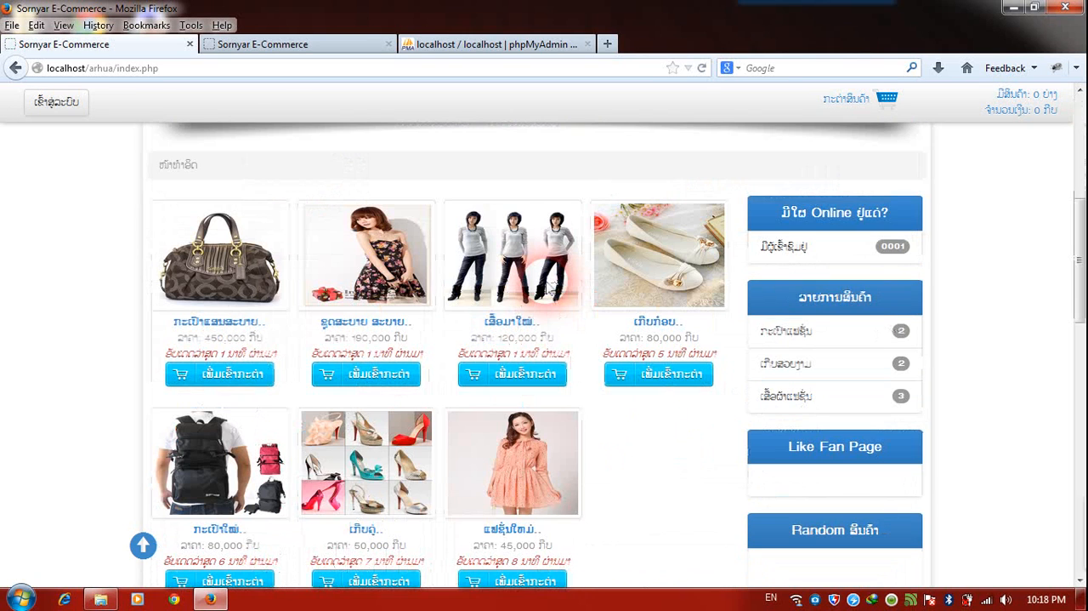
pyautogui.scroll(-1, 551, 285)
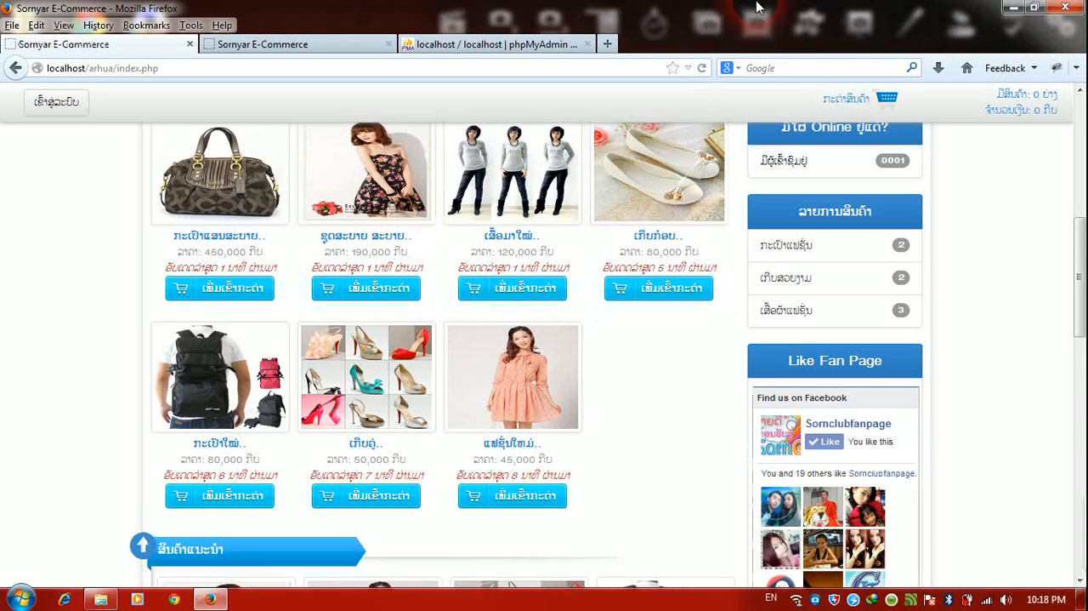